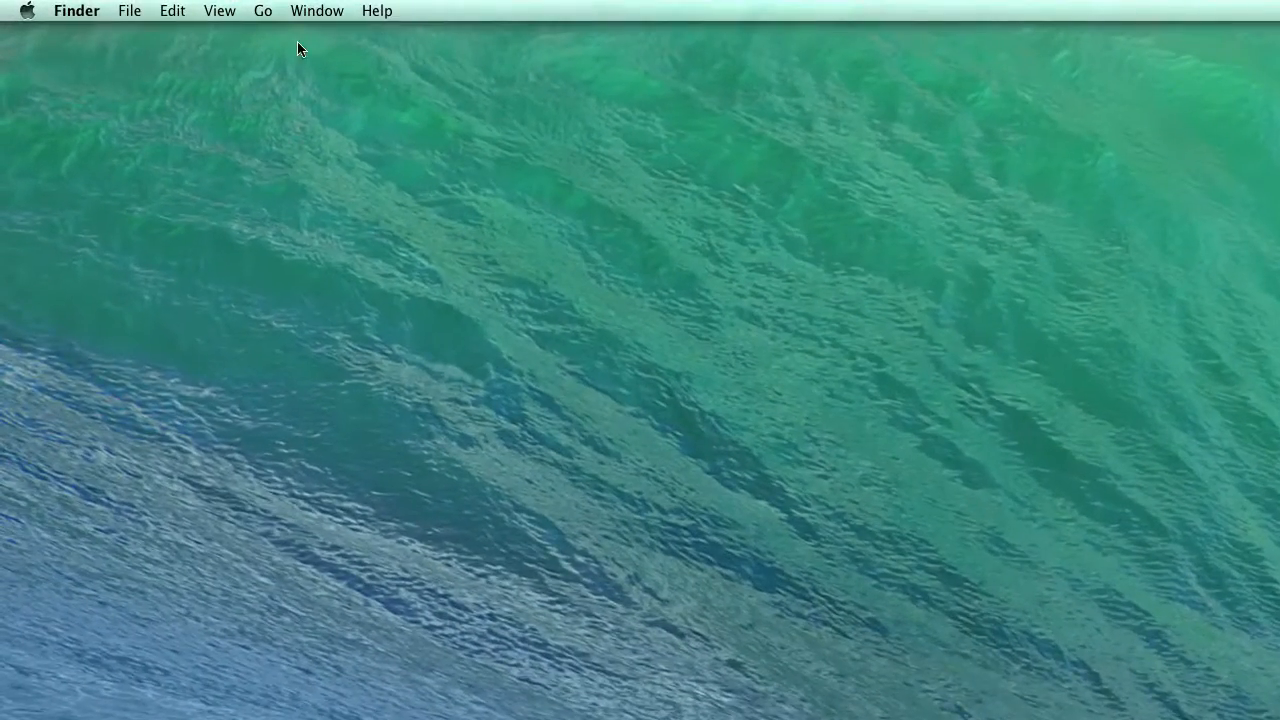
# - Open the Applications folder from Finder's Go menu and launch Final Cut Pro
pyautogui.click(132, 5)
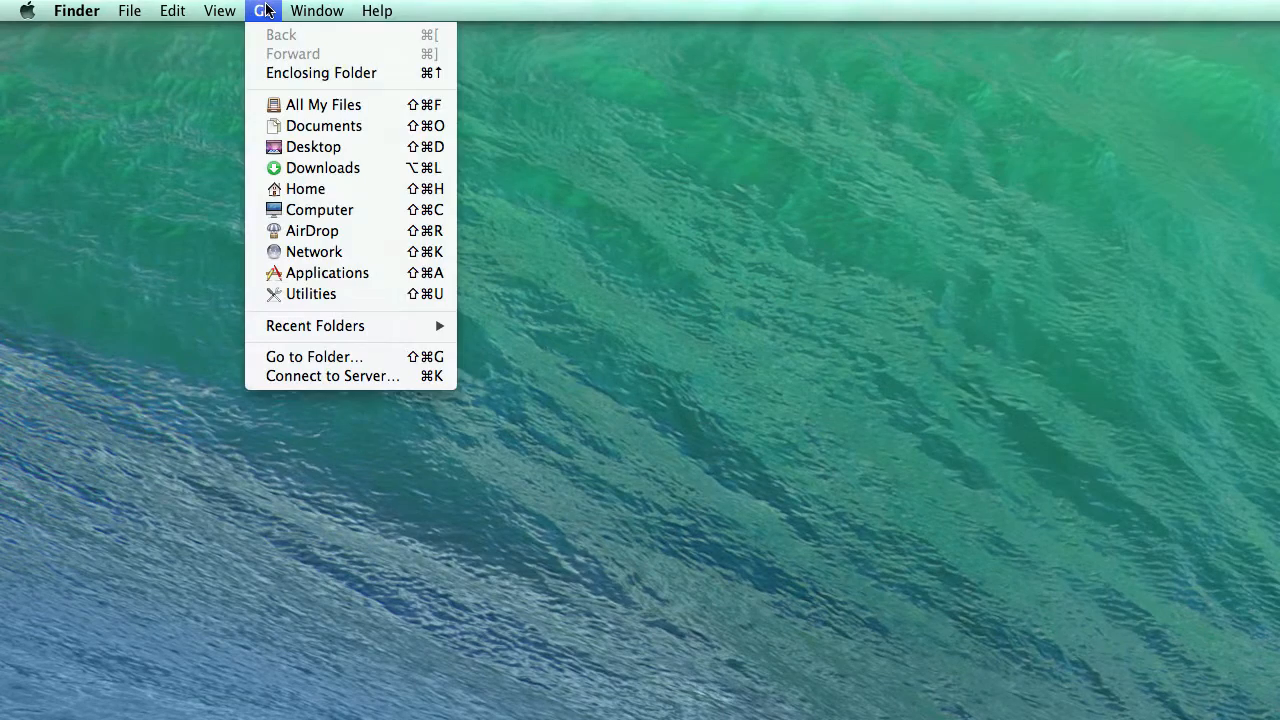
pyautogui.click(375, 272)
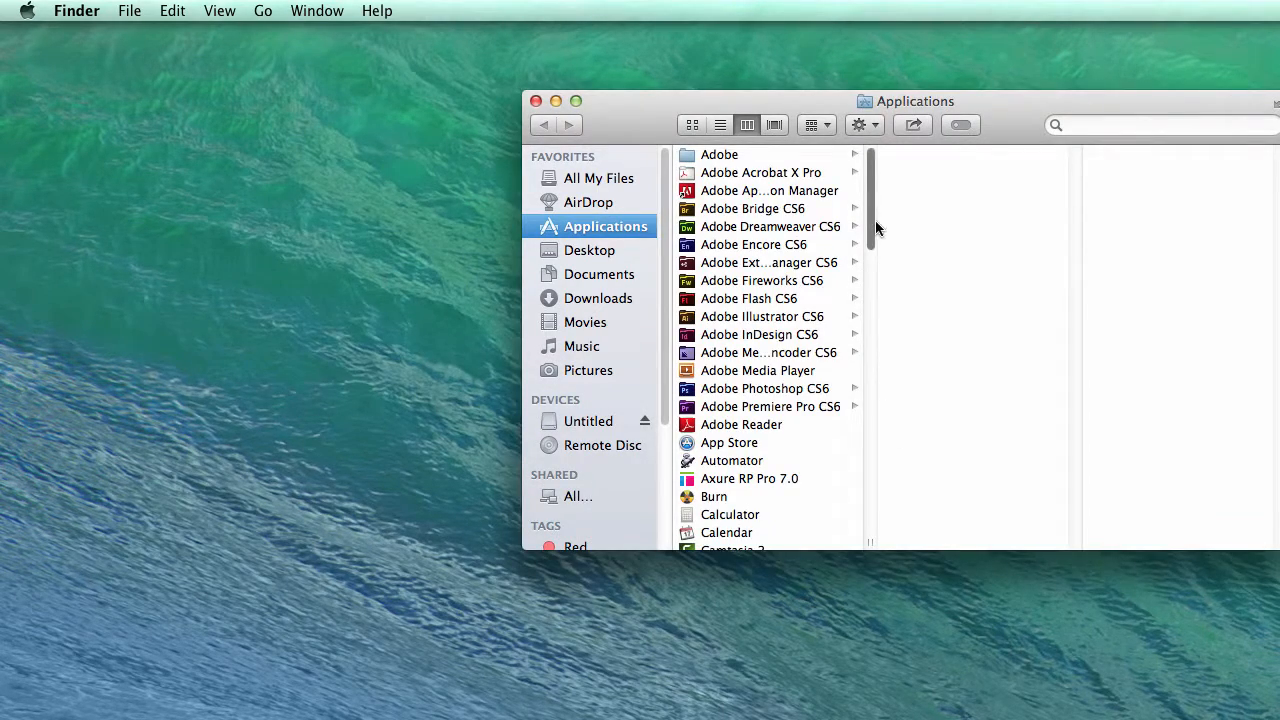
pyautogui.moveTo(875, 220); pyautogui.dragTo(869, 337)
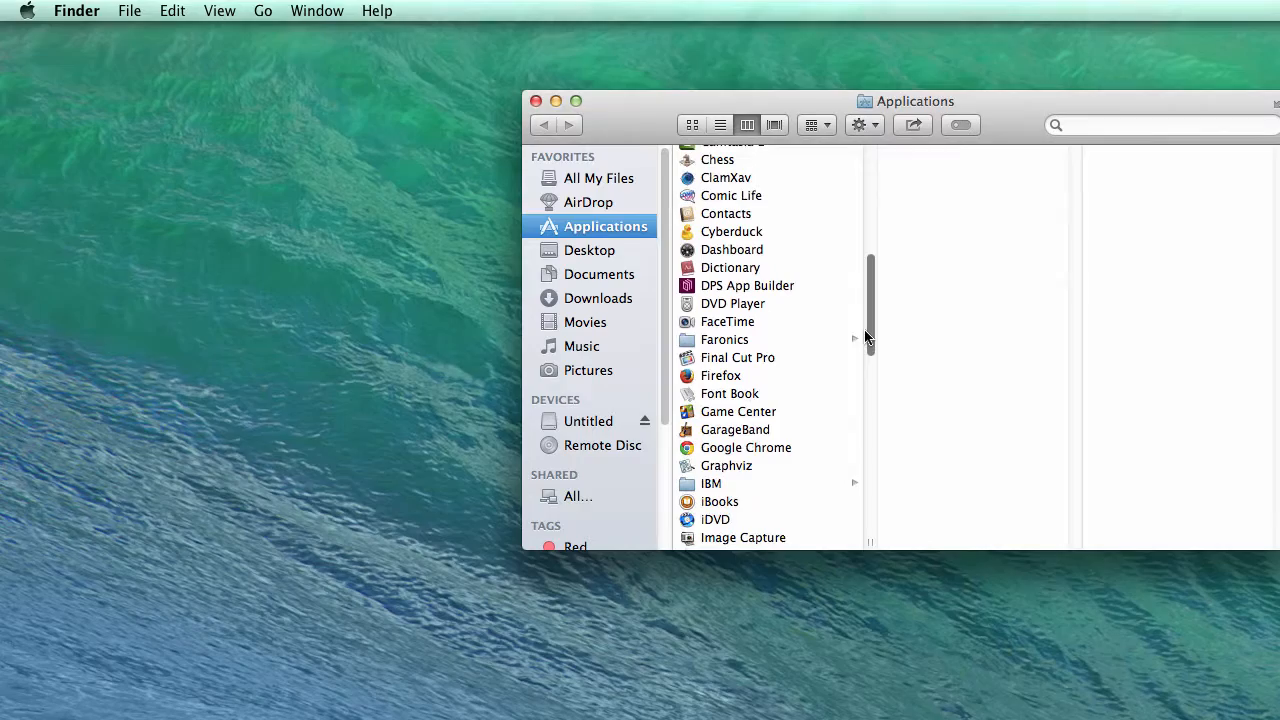
pyautogui.click(751, 363)
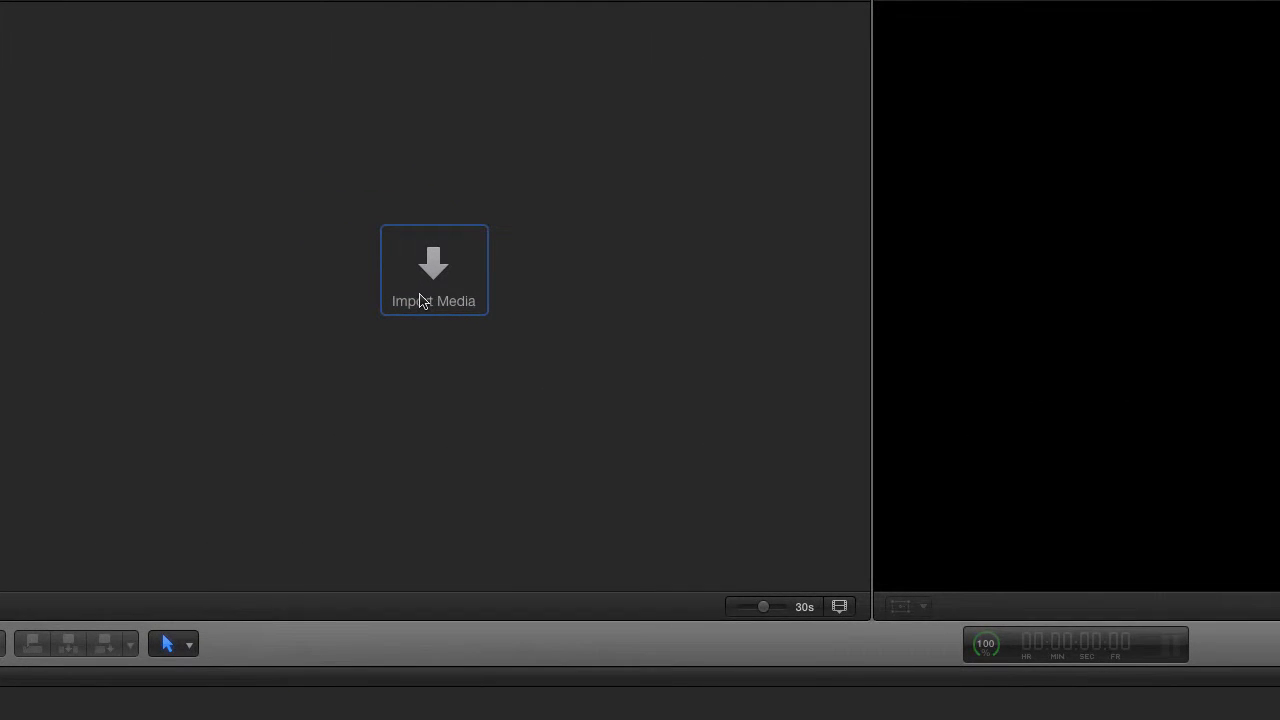
# - Pick 293G0961_02.MOV from the Untitled card's PRIVATE/JVC/CQAV/CLIP folder for import
pyautogui.click(433, 272)
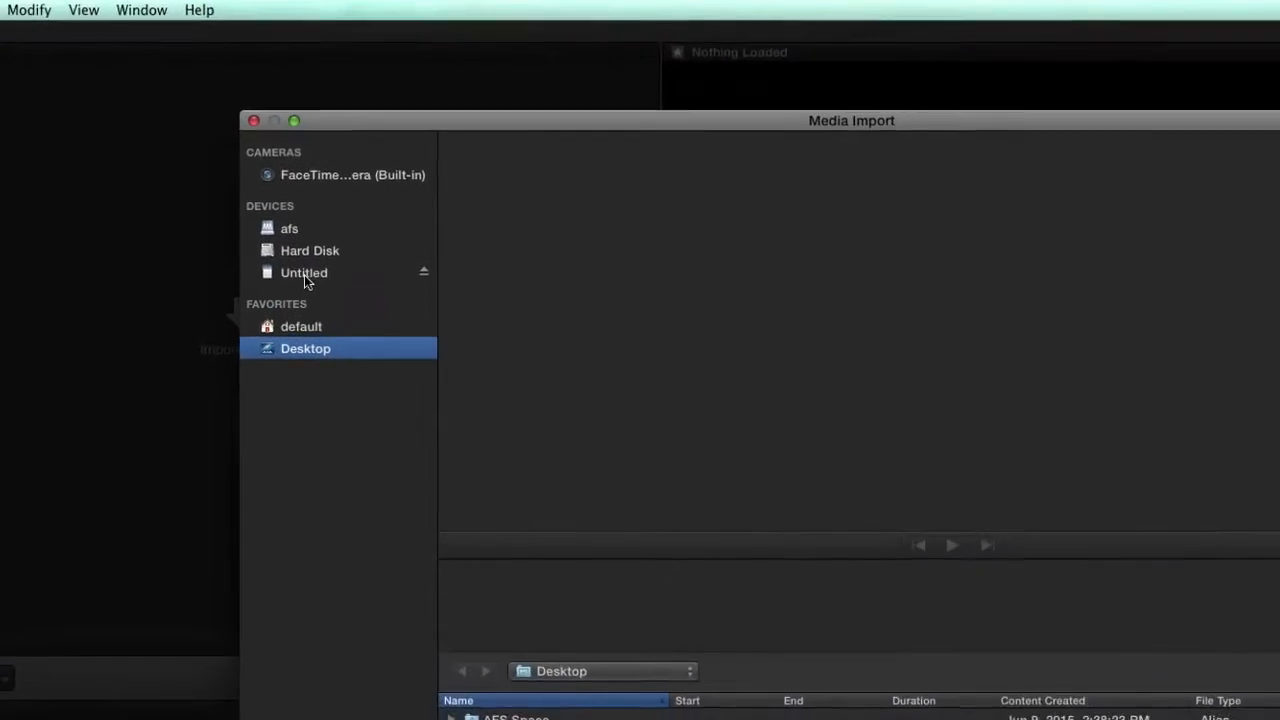
pyautogui.click(356, 143)
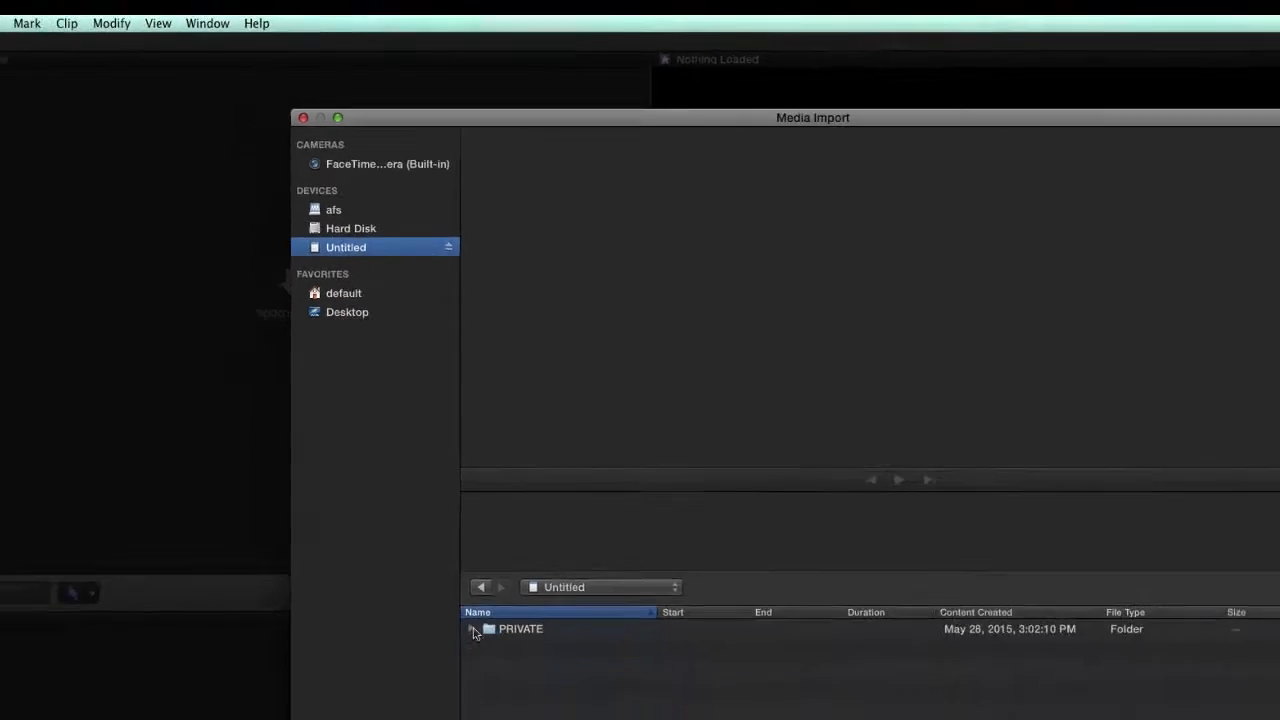
pyautogui.click(473, 630)
pyautogui.click(517, 383)
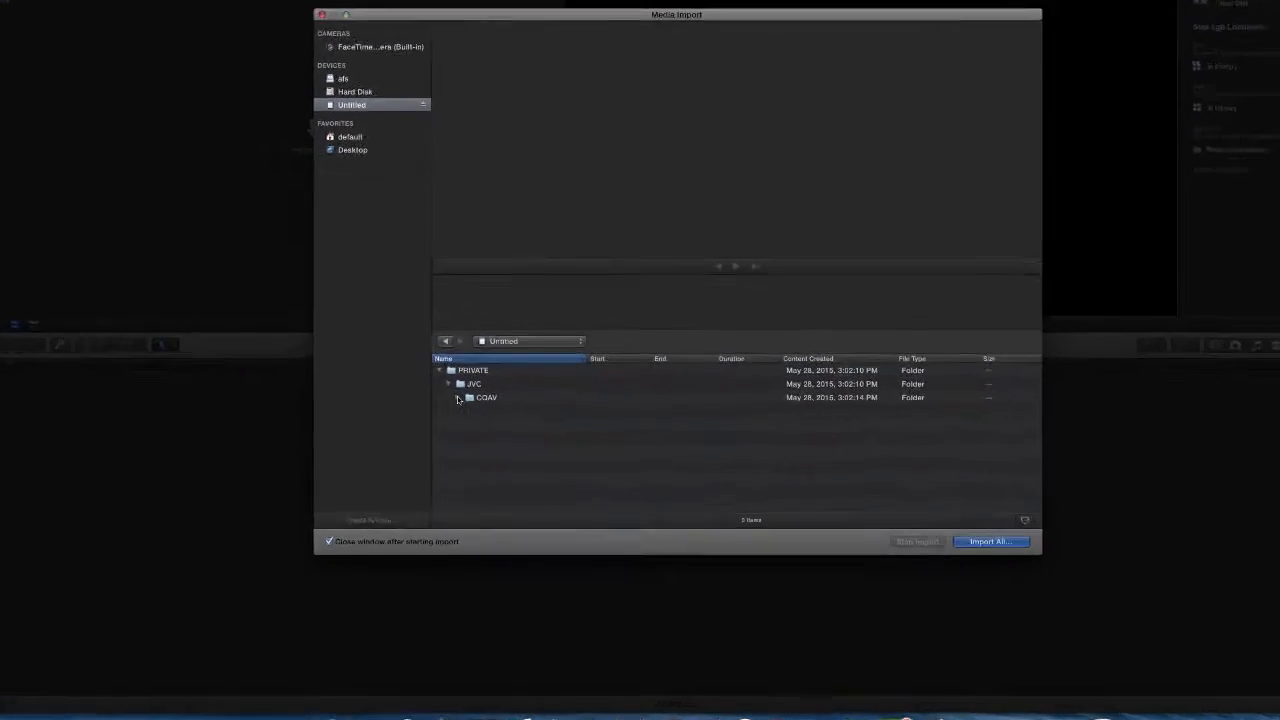
pyautogui.click(525, 394)
pyautogui.click(290, 435)
pyautogui.click(444, 481)
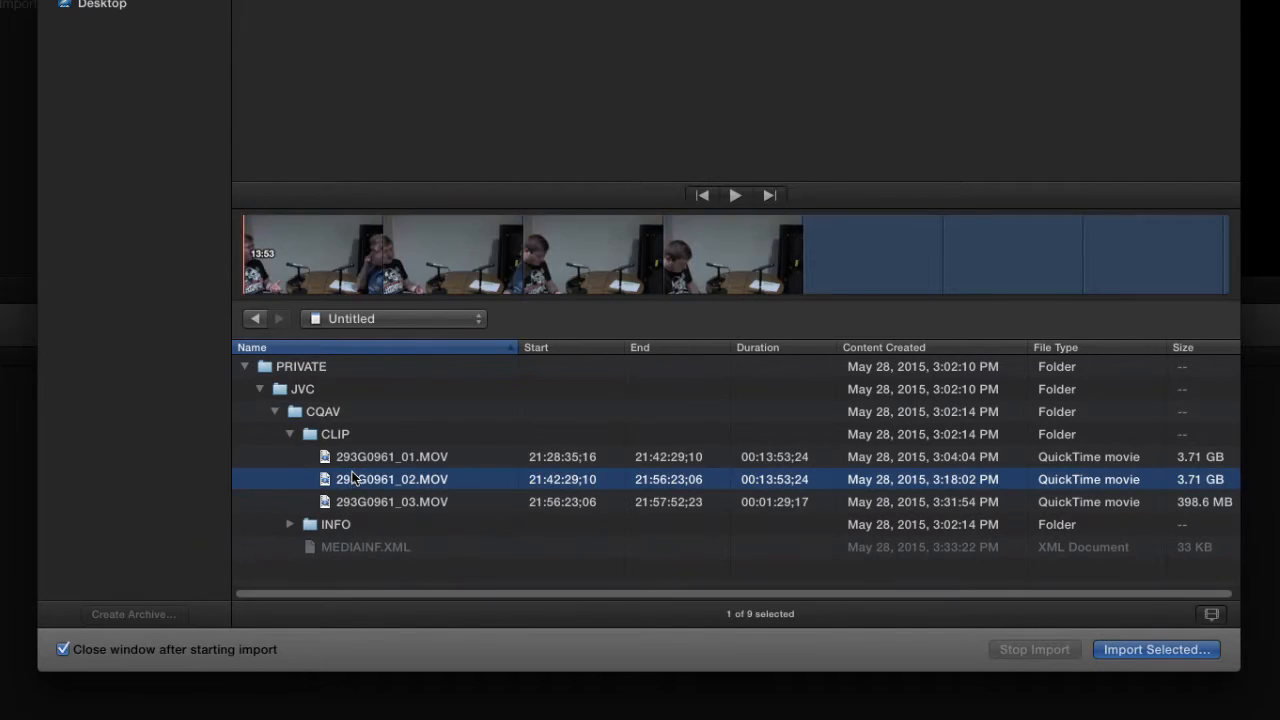
pyautogui.click(1150, 650)
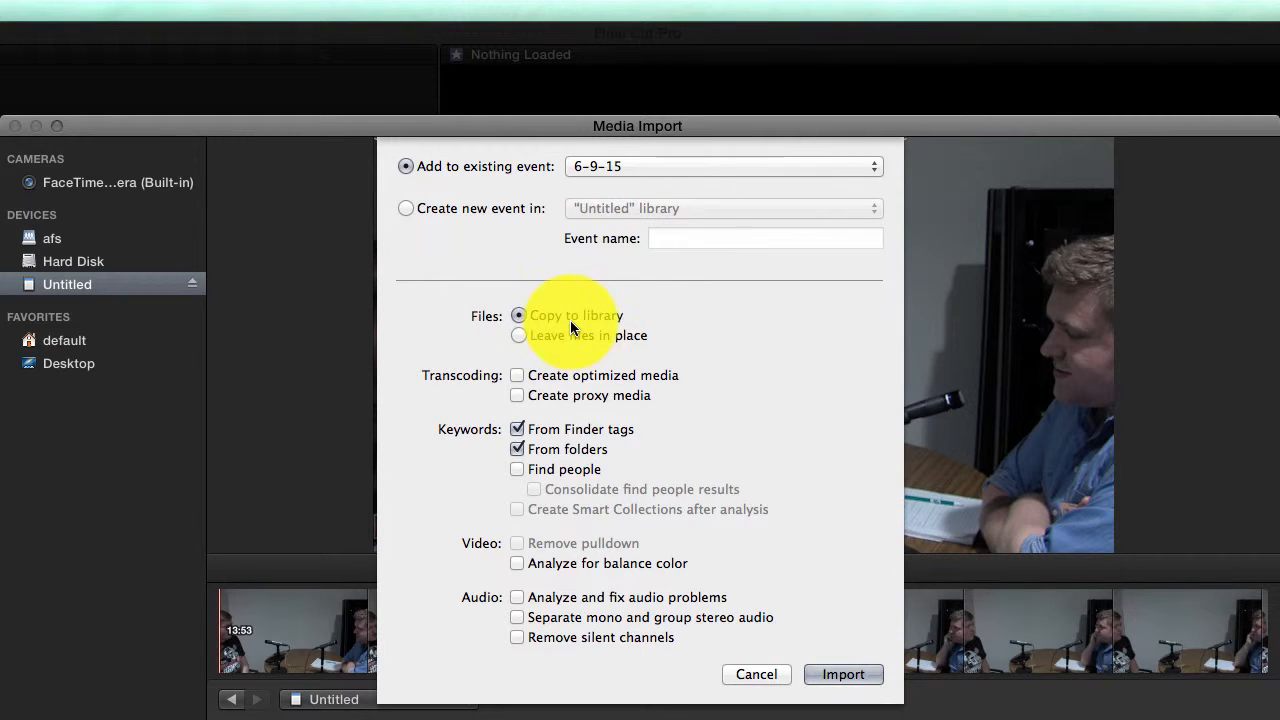
# - Import clip 293G0961_02 into event 6-9-15, then bring up the Window menu
pyautogui.click(860, 677)
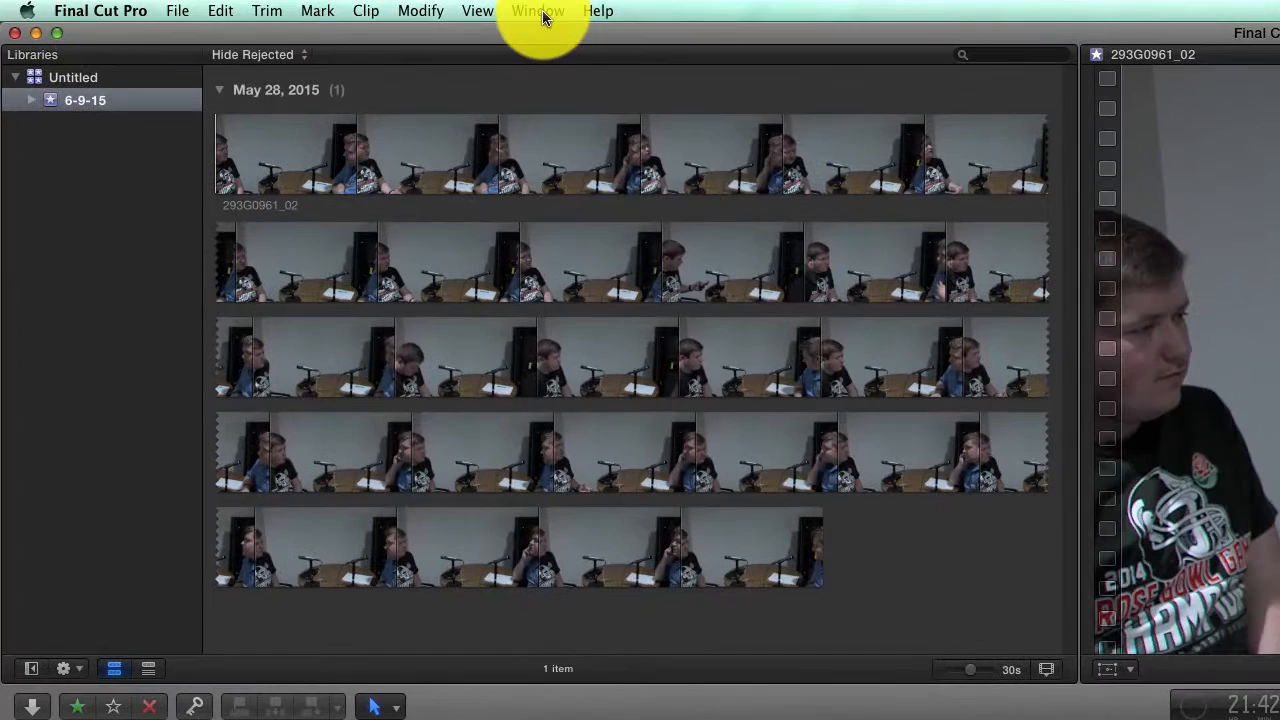
pyautogui.click(533, 12)
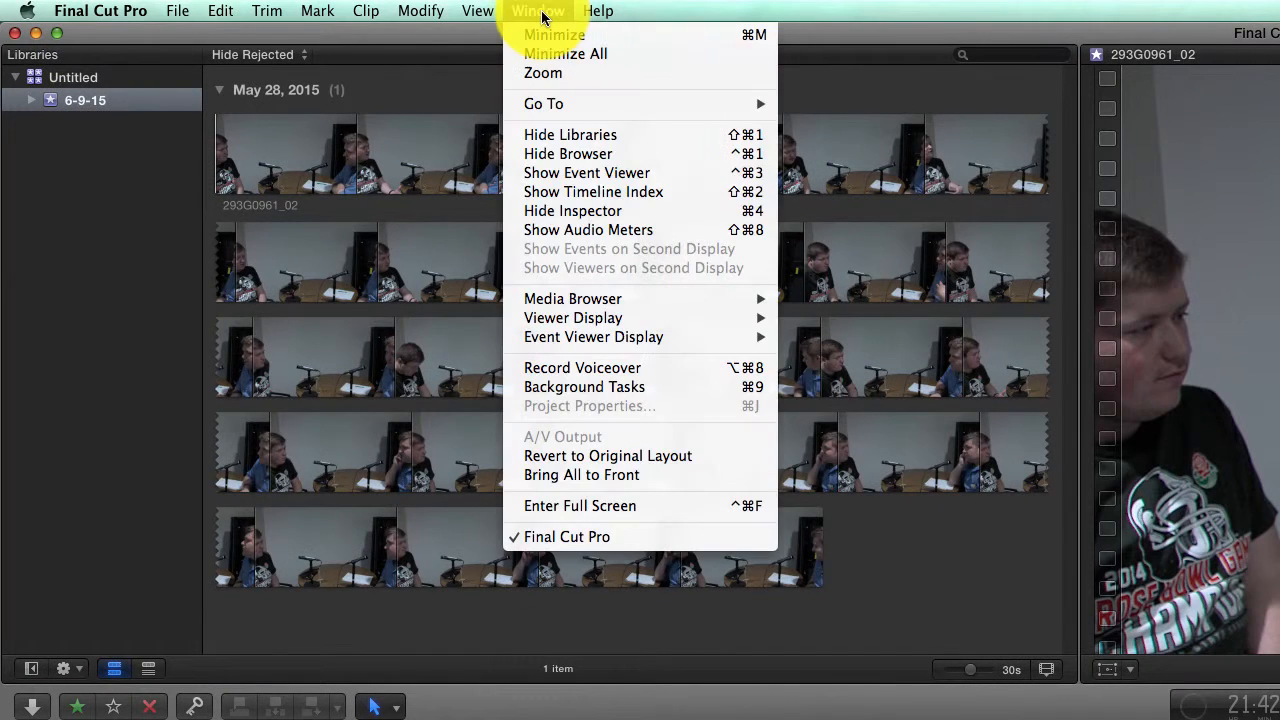
pyautogui.click(631, 388)
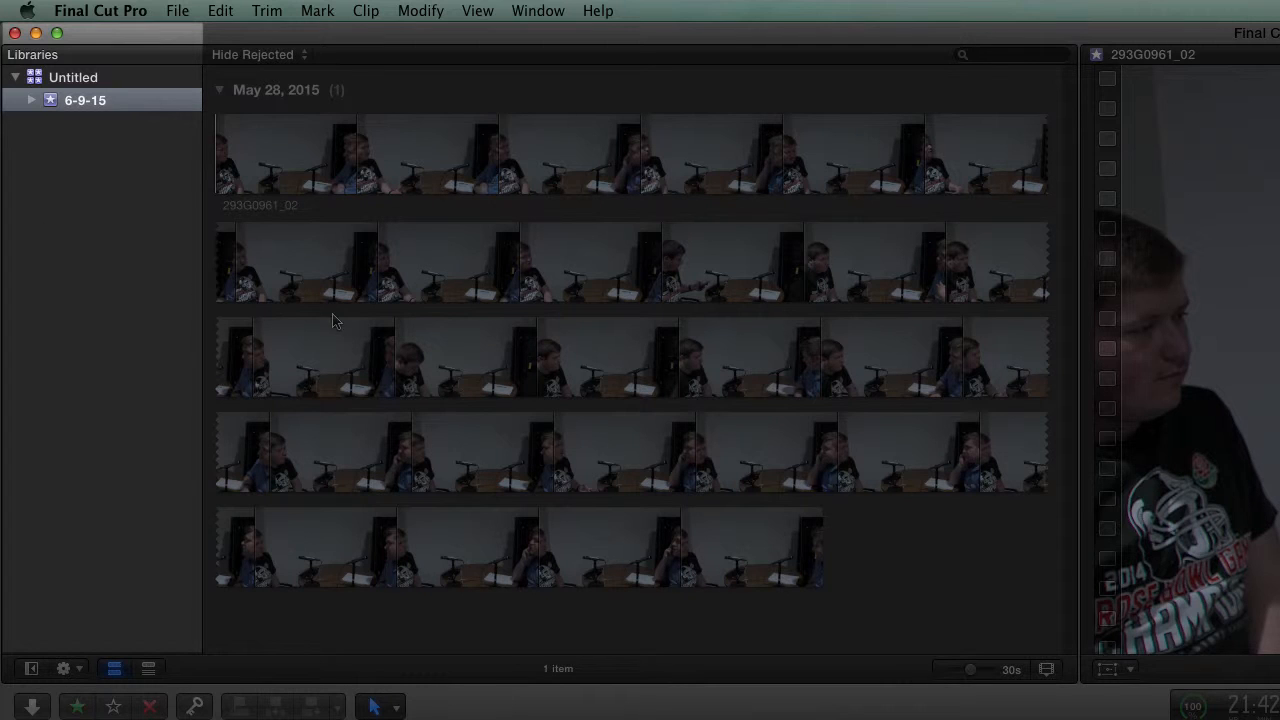
# - Rename the Untitled library to 'Tes Library'
pyautogui.click(84, 80)
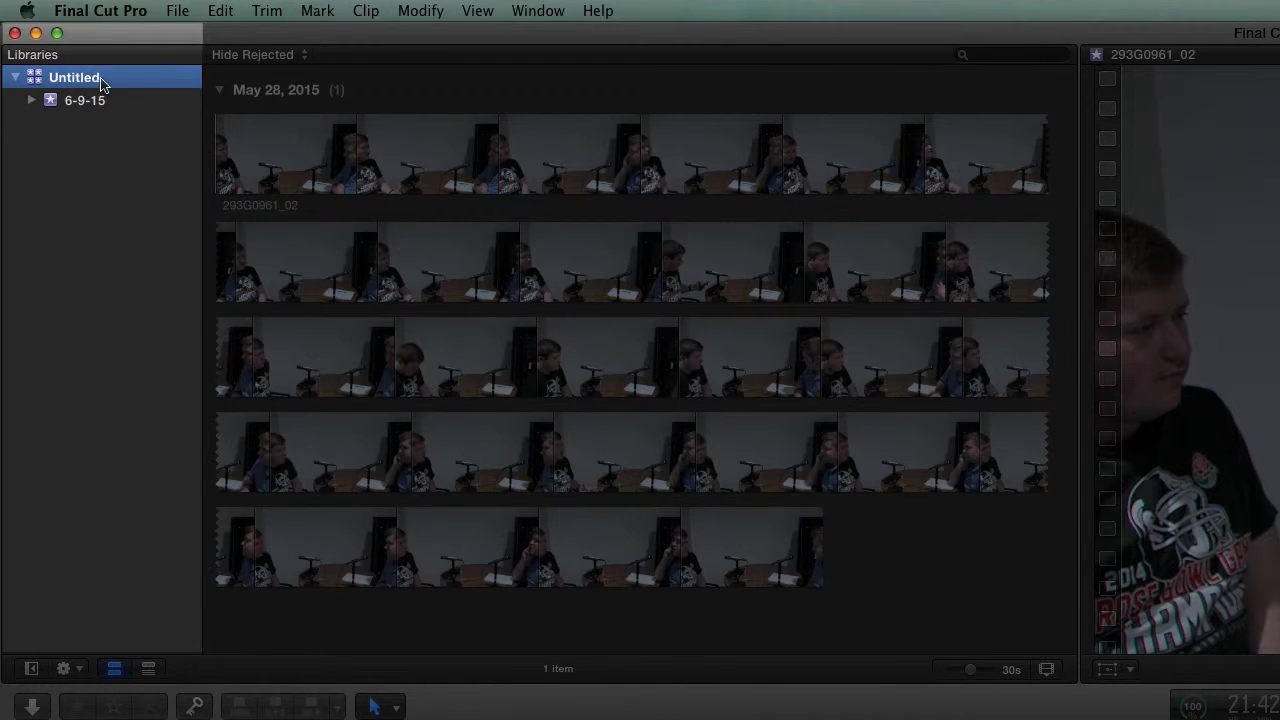
pyautogui.click(101, 80)
pyautogui.press('BackSpace')
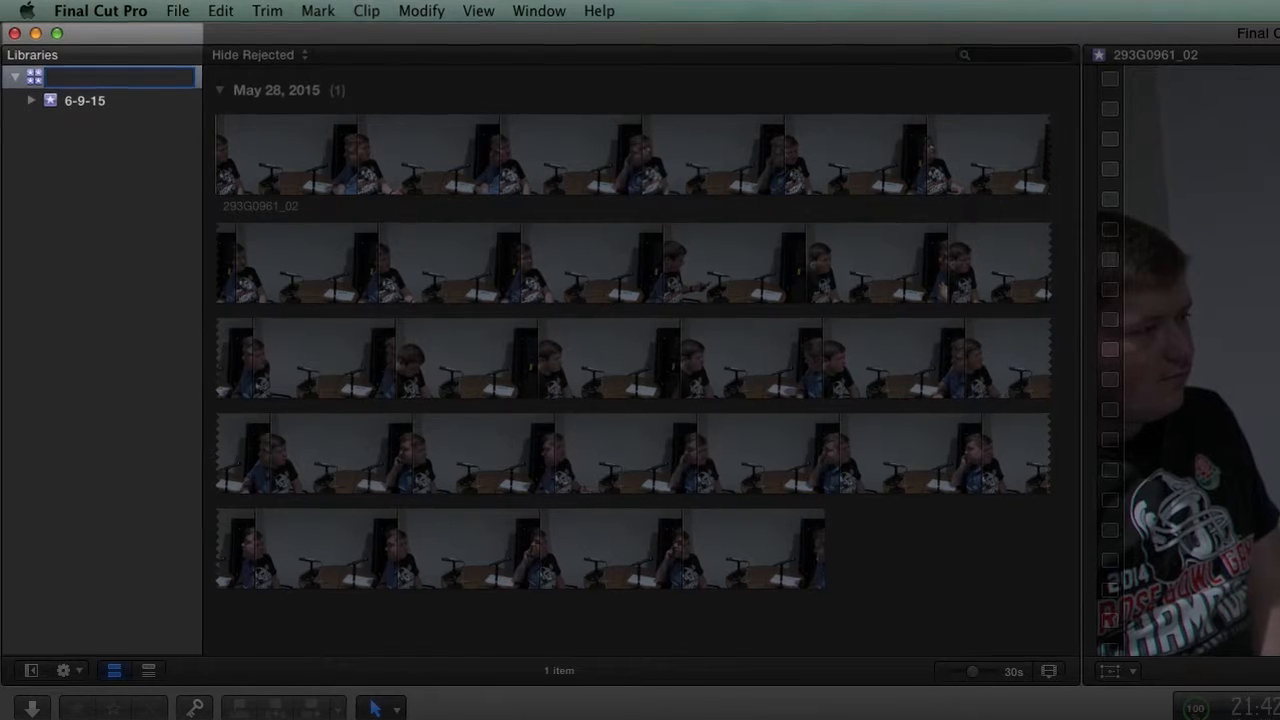
pyautogui.write('Tes Li')
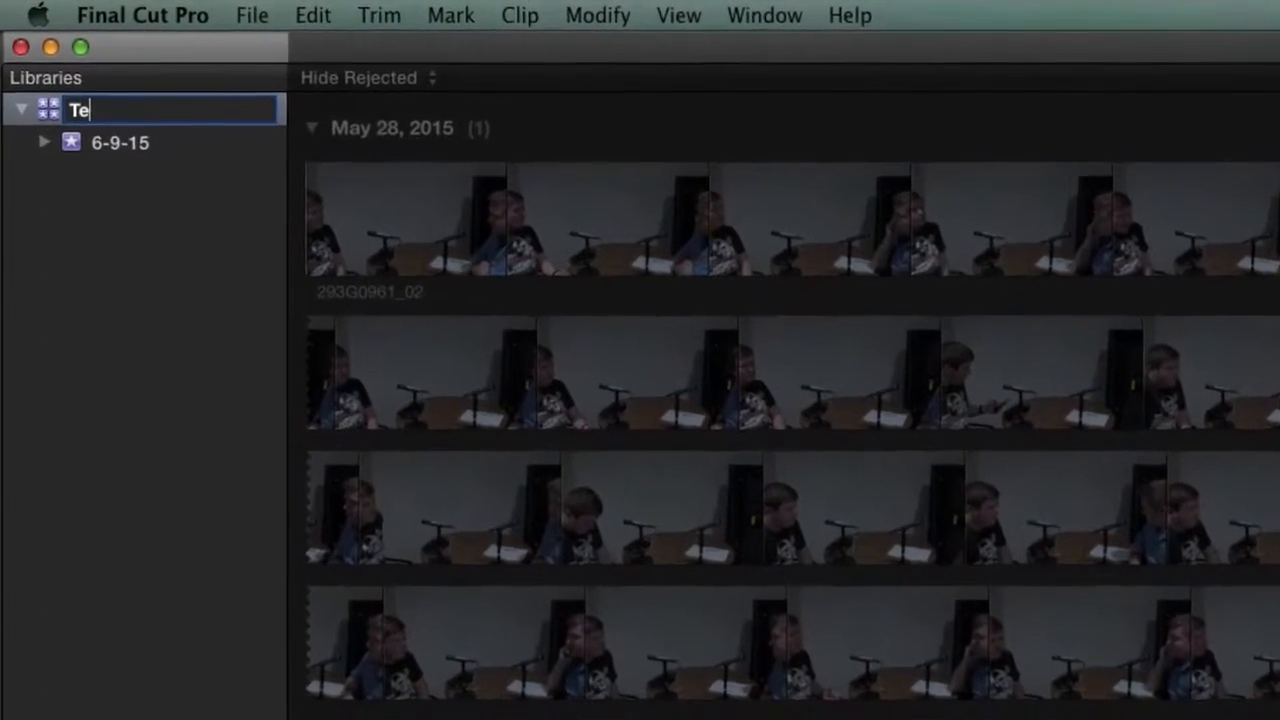
pyautogui.write('brar')
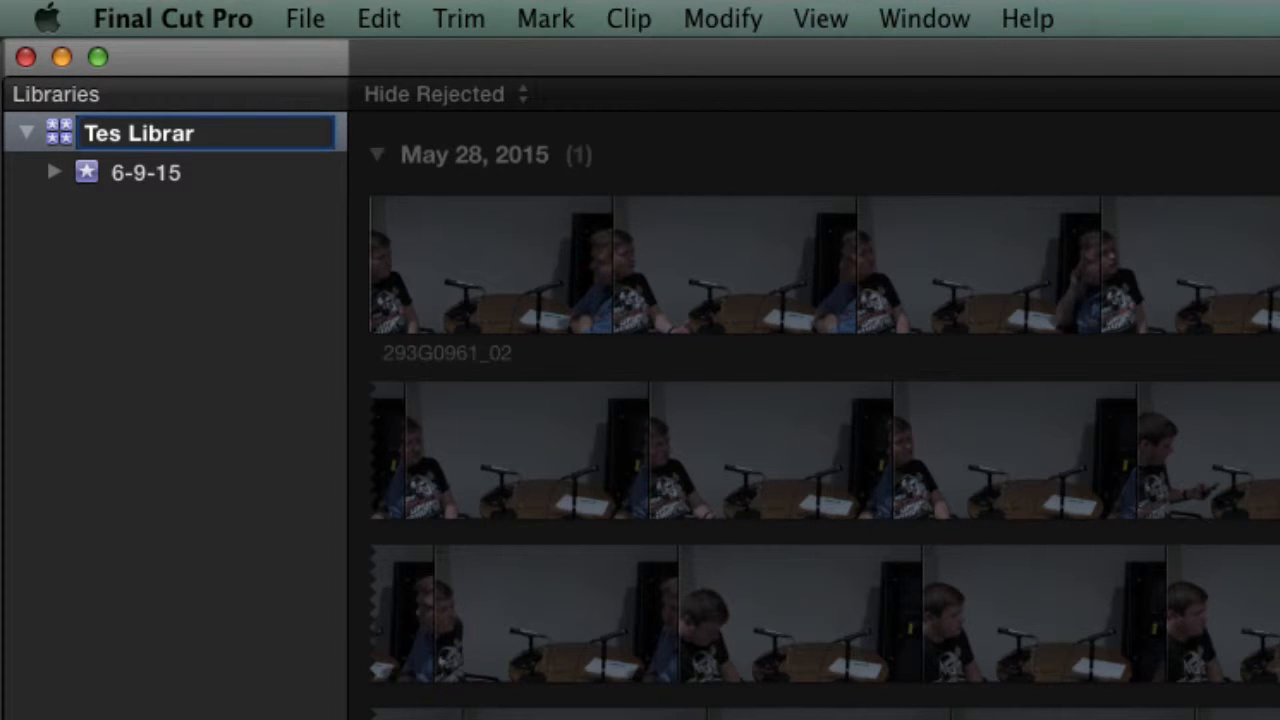
pyautogui.write('y')
# - Rename the 6-9-15 event to 'Test Event'
pyautogui.click(162, 190)
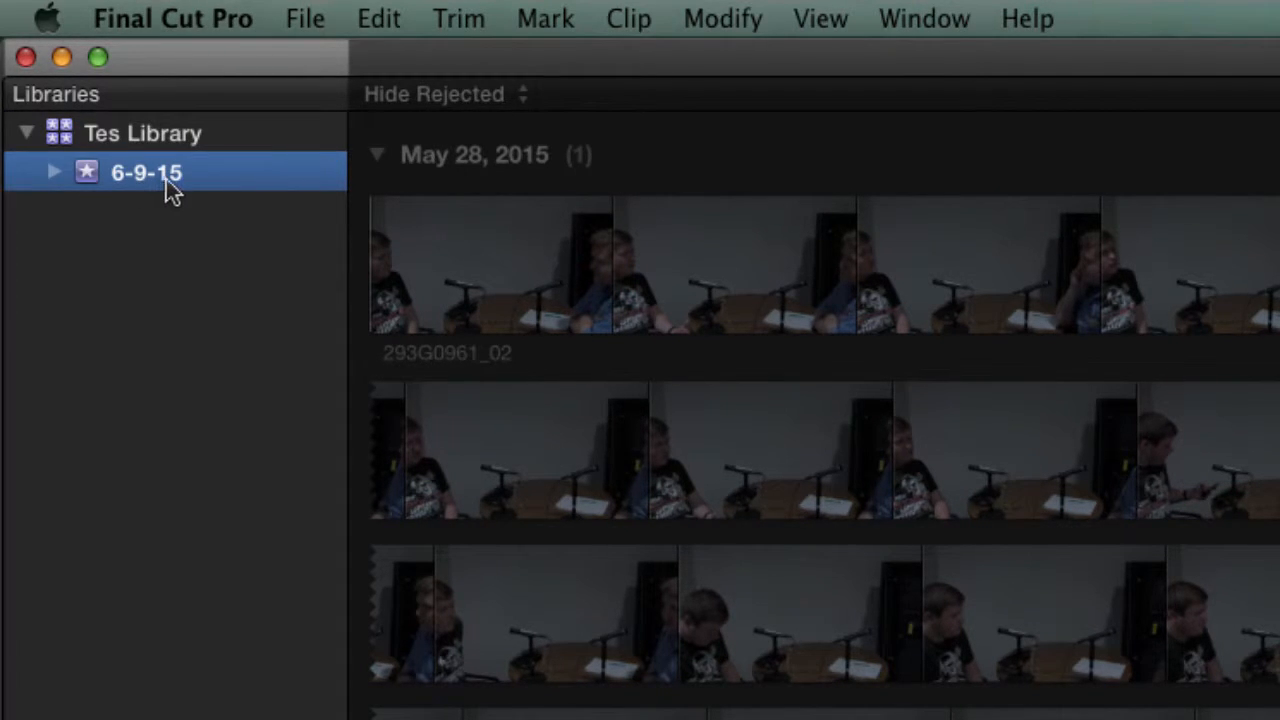
pyautogui.click(166, 187)
pyautogui.write('Test V')
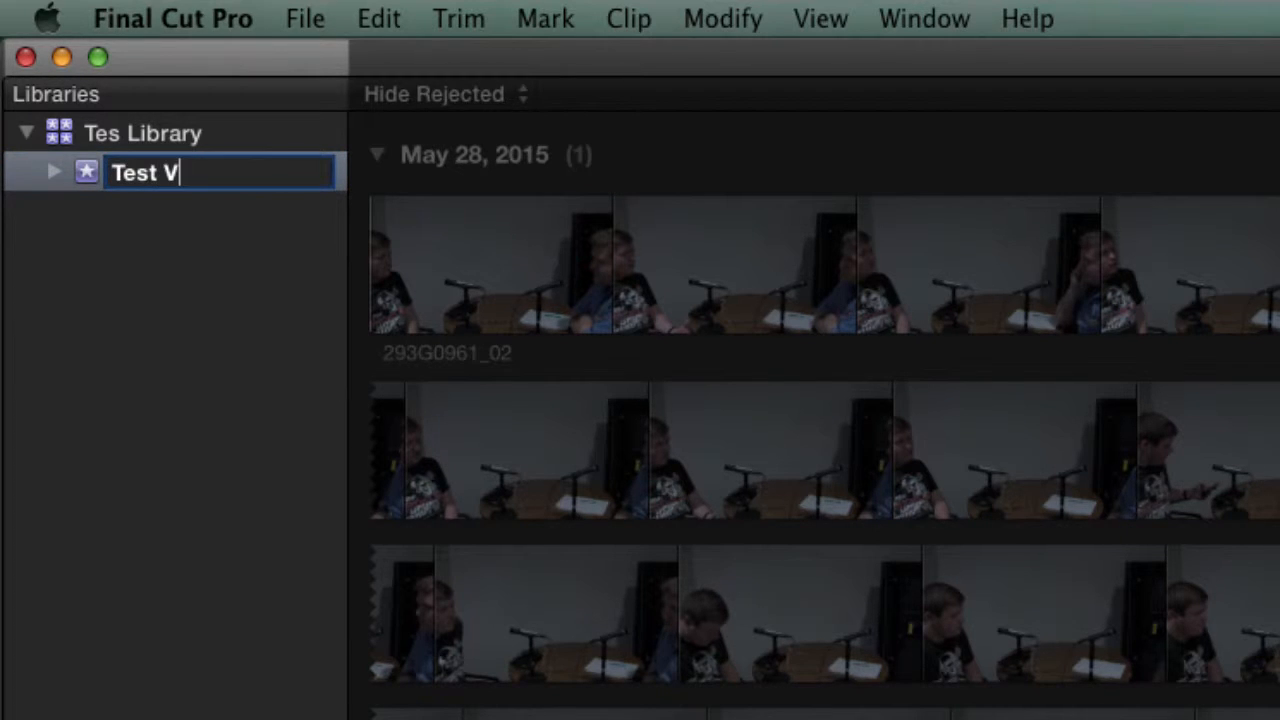
pyautogui.press('BackSpace')
pyautogui.write('Event')
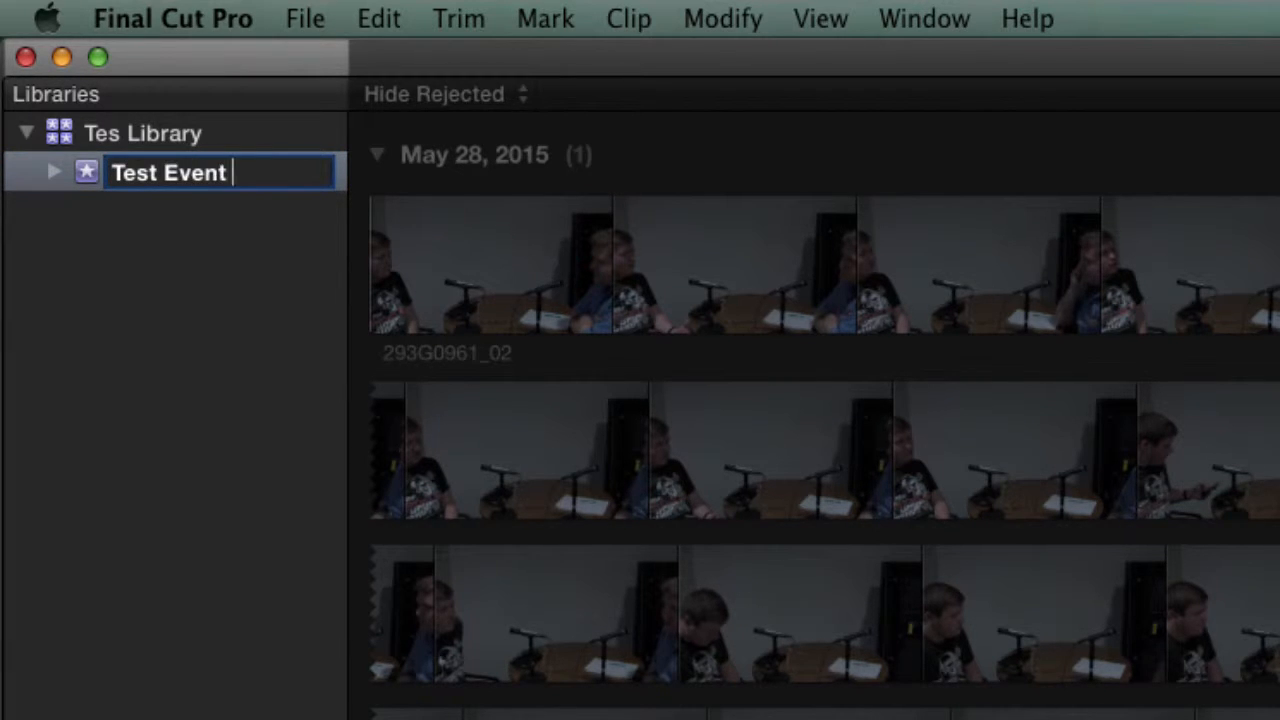
pyautogui.press('Return')
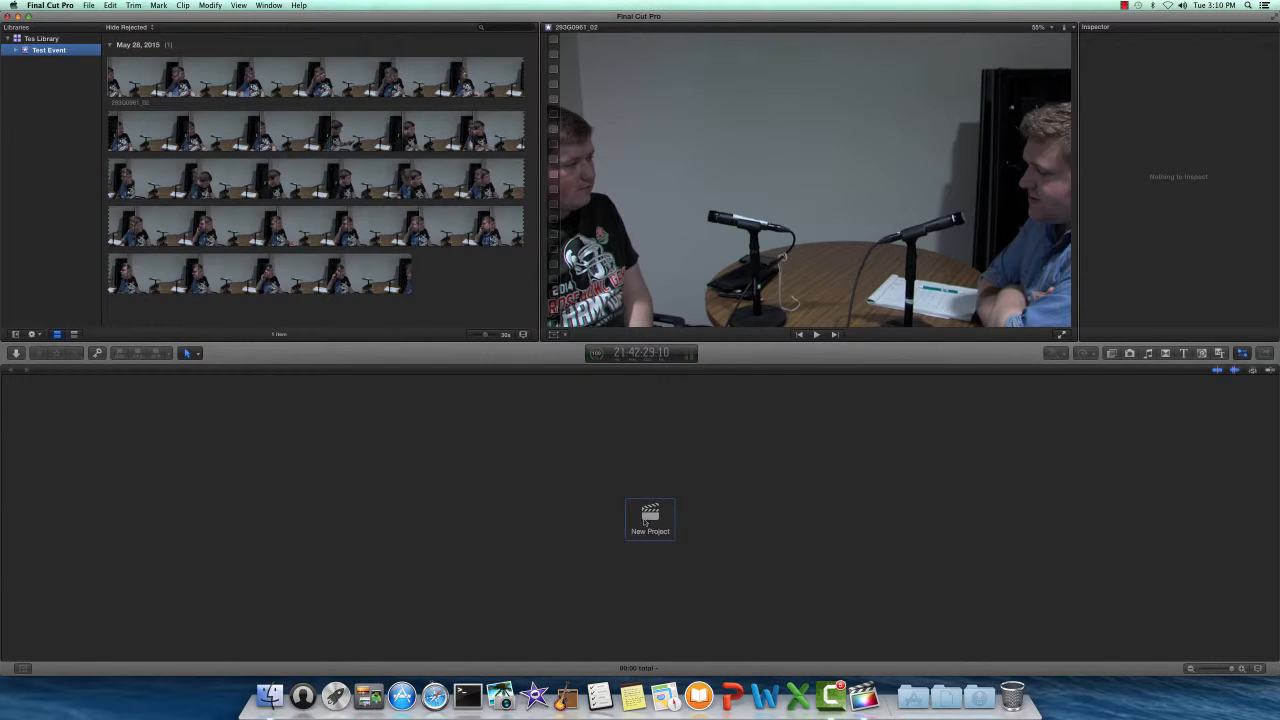
# - Create a new project named 'TEST Project' in Test Event
pyautogui.click(650, 514)
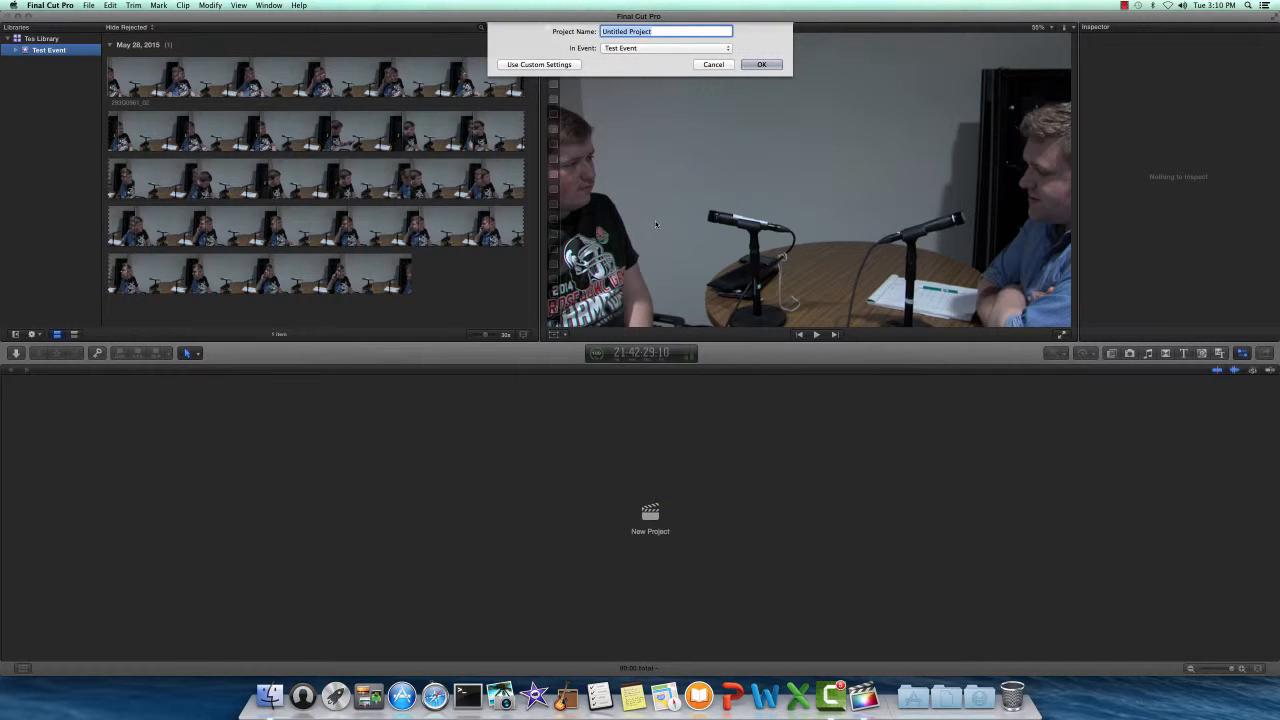
pyautogui.press('BackSpace')
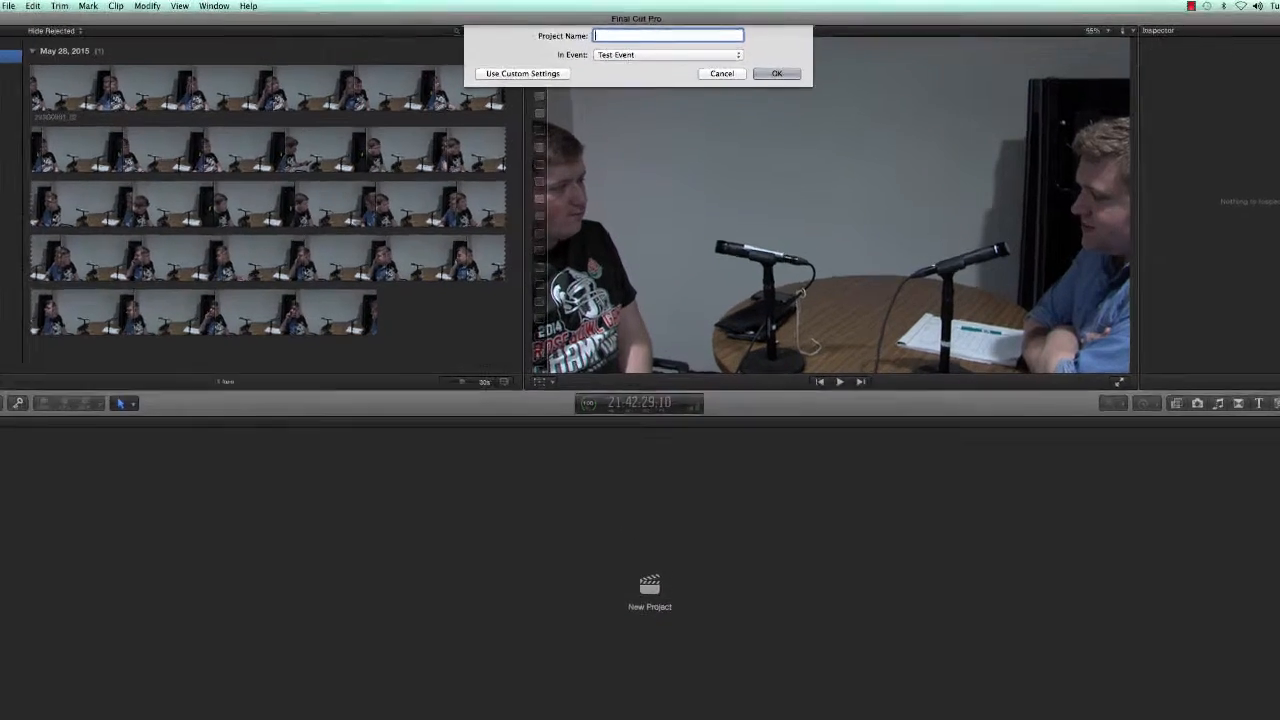
pyautogui.write('TEST ')
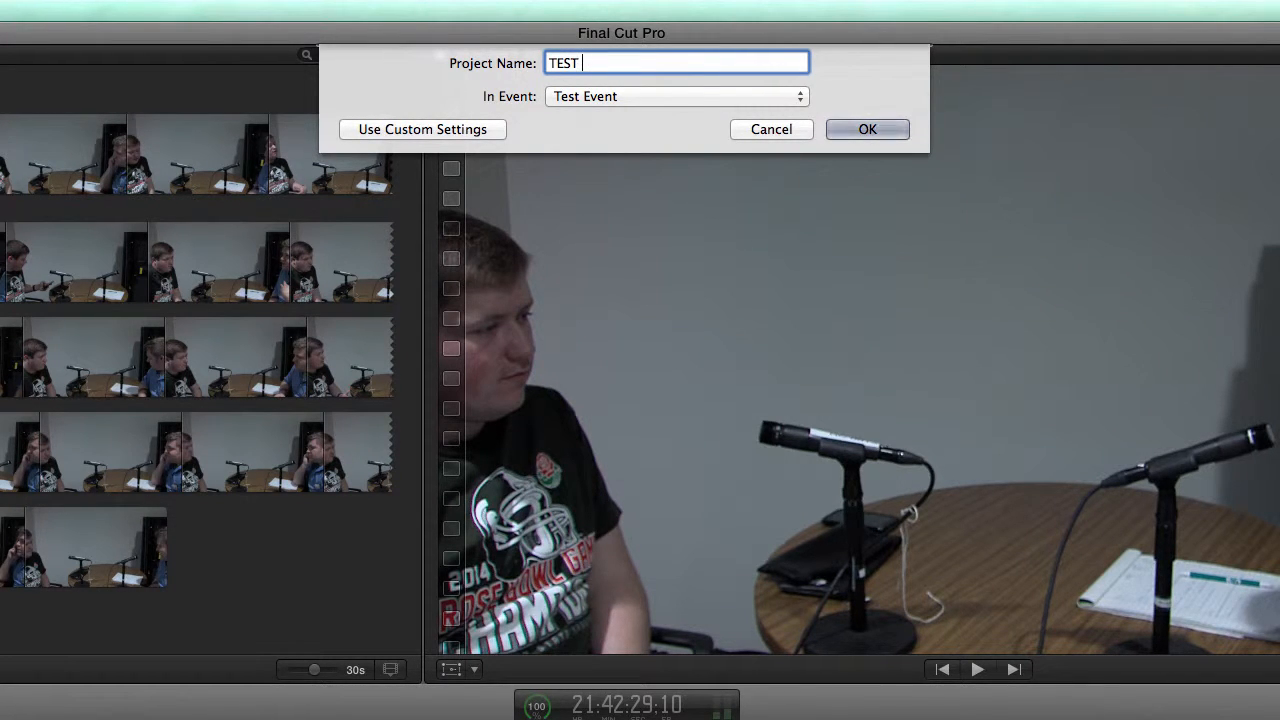
pyautogui.write('Project')
pyautogui.click(607, 96)
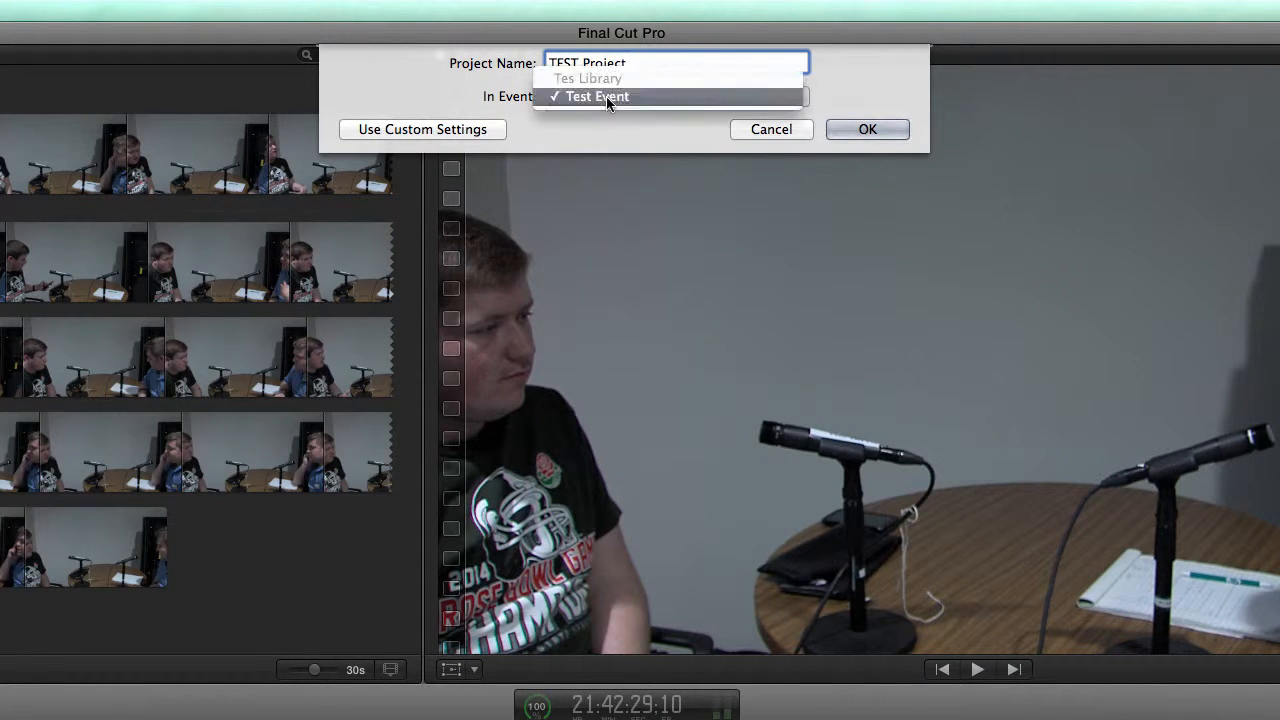
pyautogui.click(599, 121)
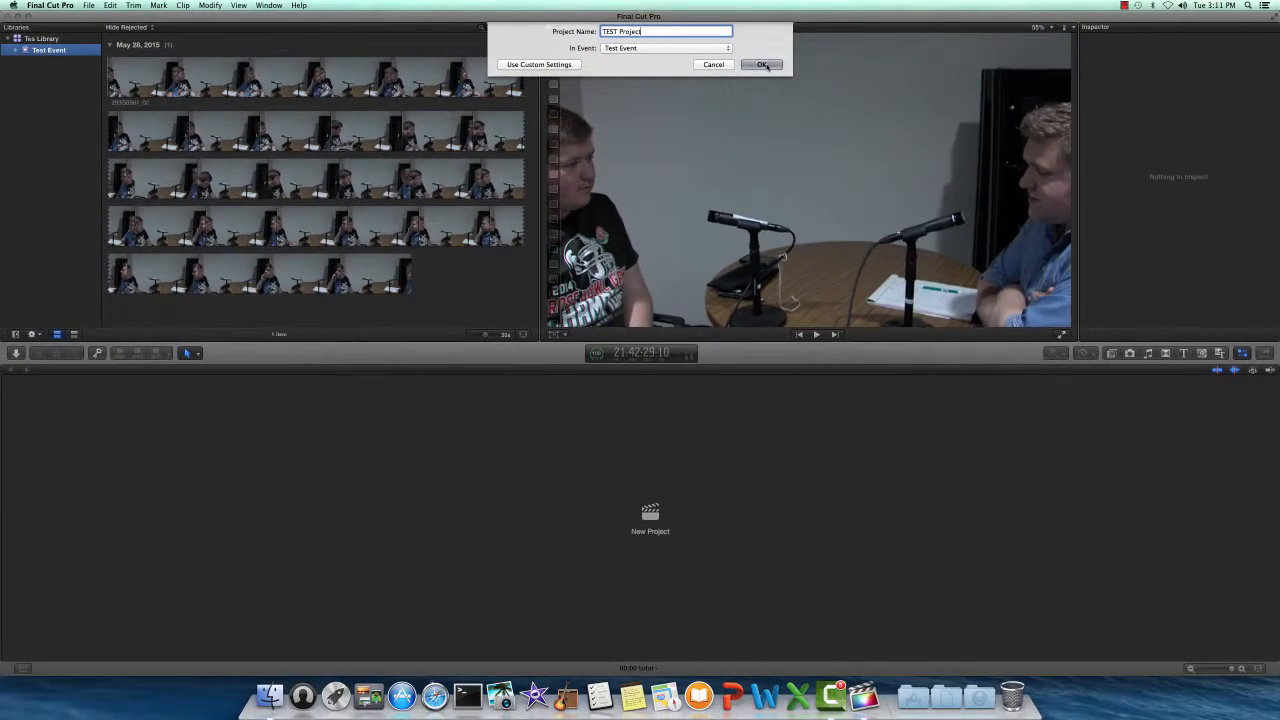
pyautogui.click(866, 127)
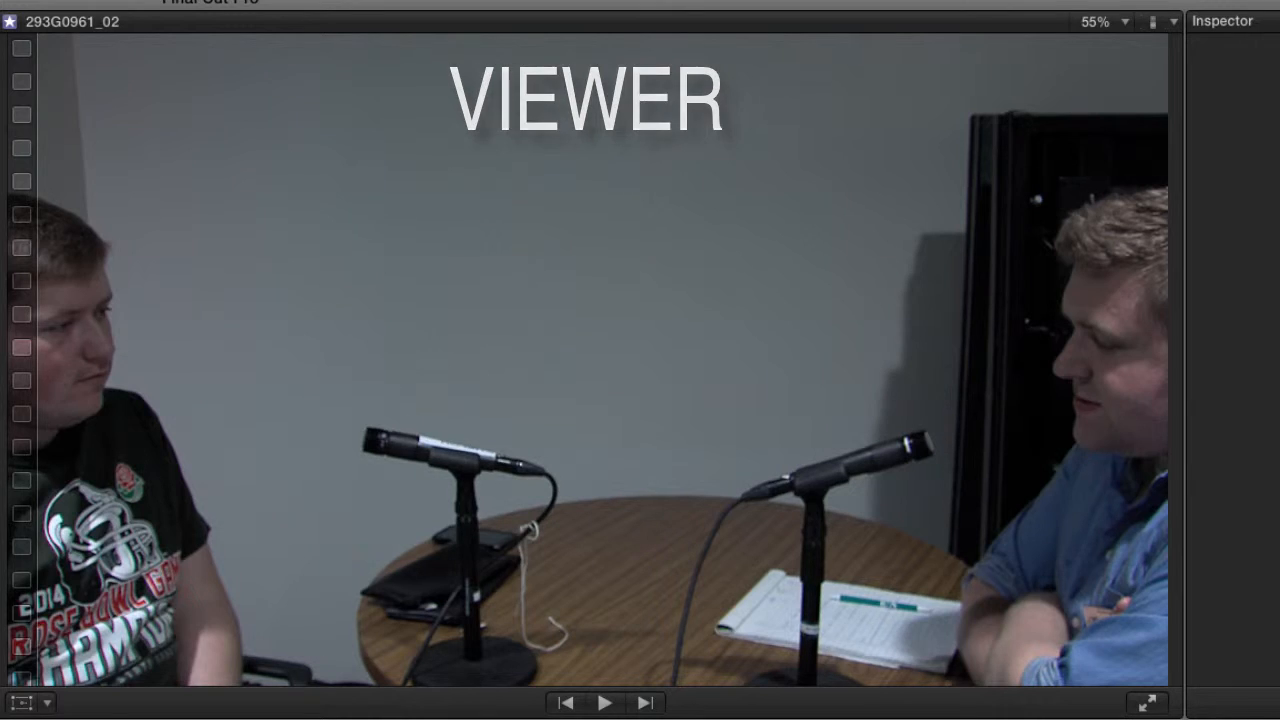
# - Play the source interview clip, then switch the viewer to the empty TEST Project timeline
pyautogui.click(248, 150)
pyautogui.press('space')
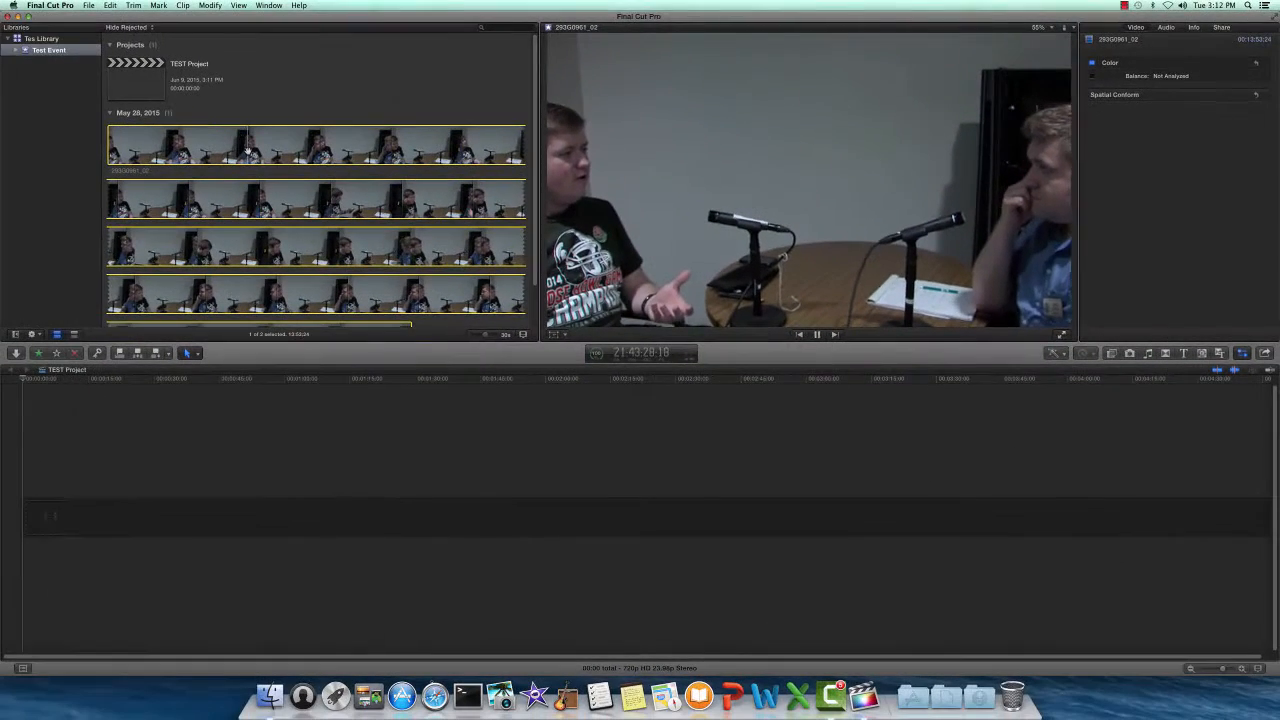
pyautogui.click(401, 456)
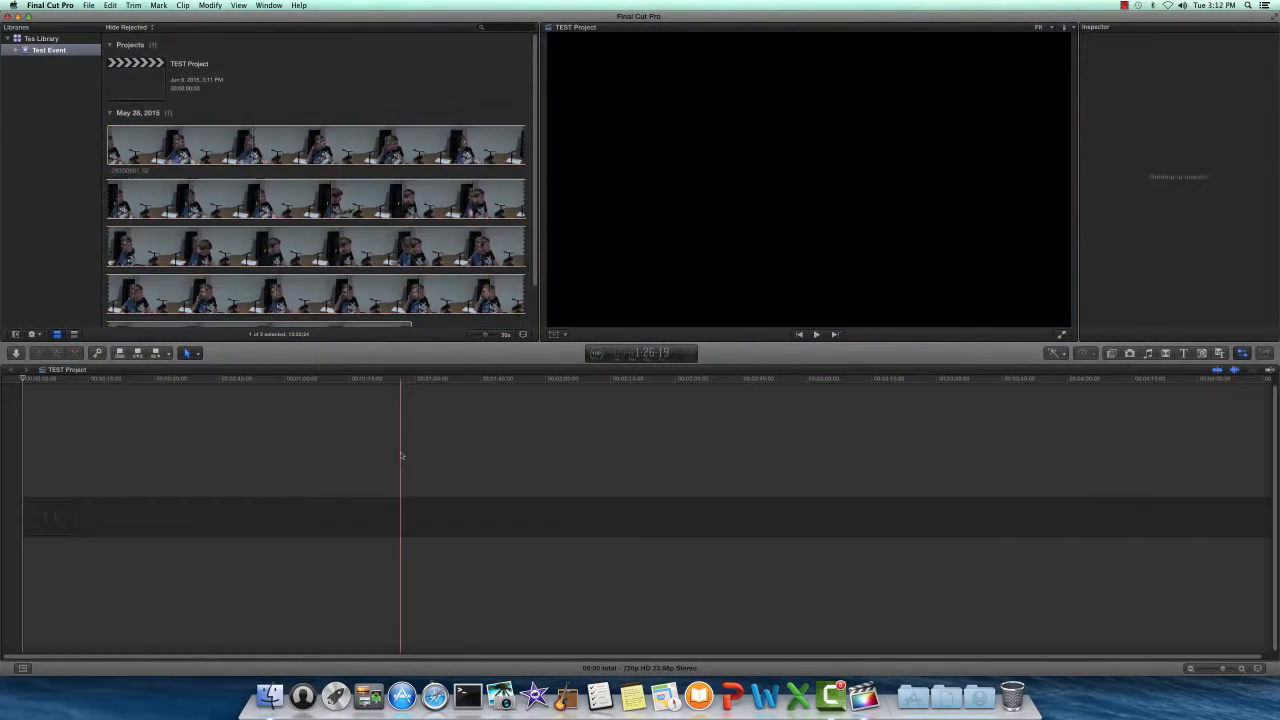
pyautogui.click(142, 461)
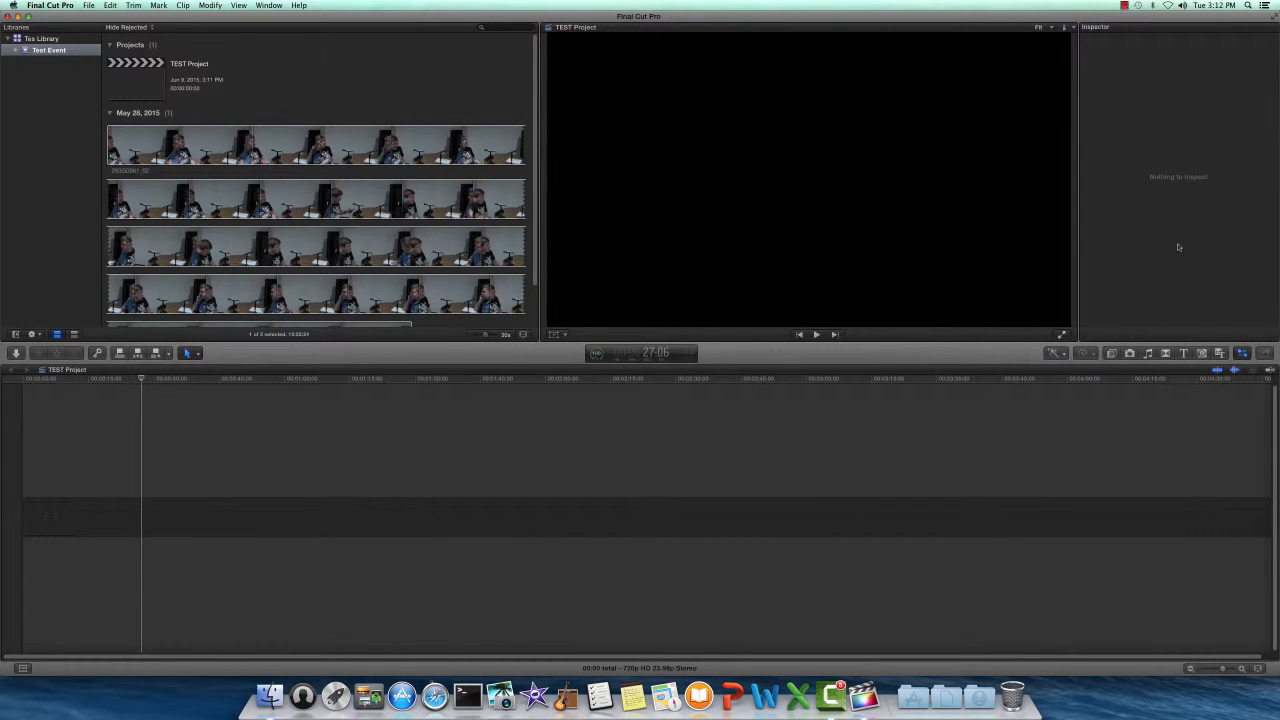
# - Review clip 293G0961_02's Audio, Info and Share inspector tabs, ending on Video
pyautogui.click(367, 157)
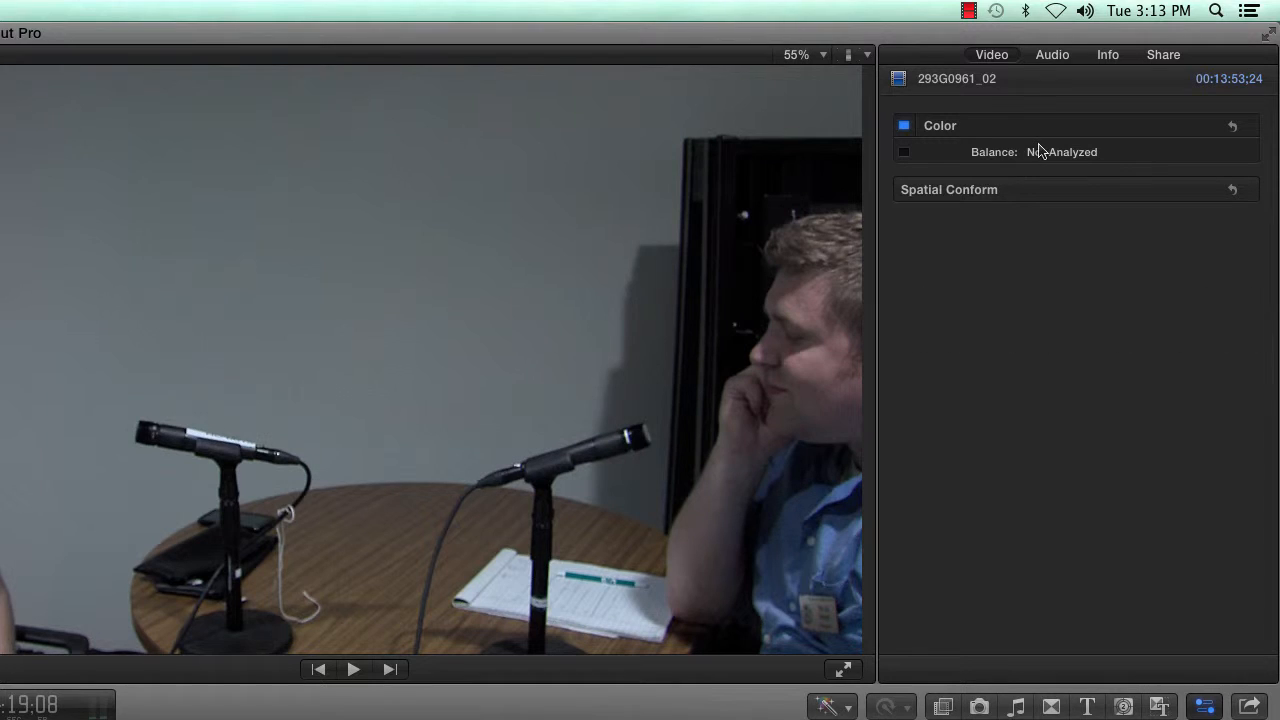
pyautogui.click(1053, 57)
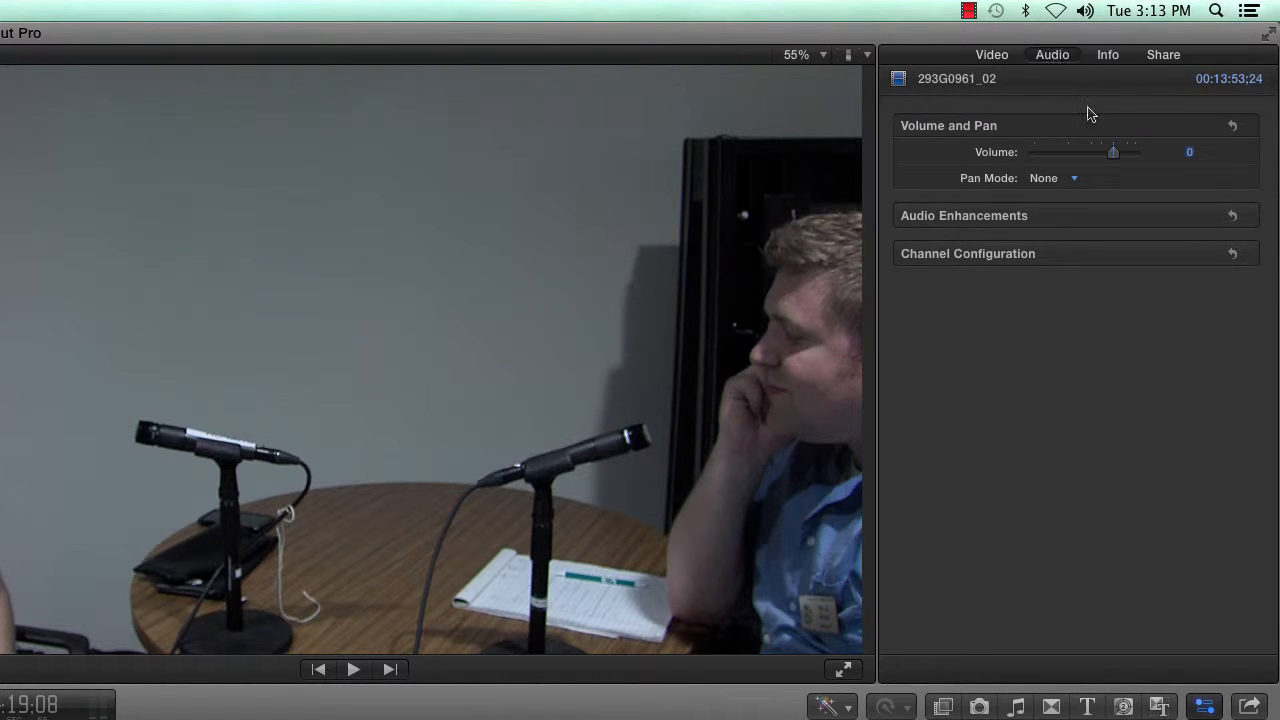
pyautogui.click(1108, 57)
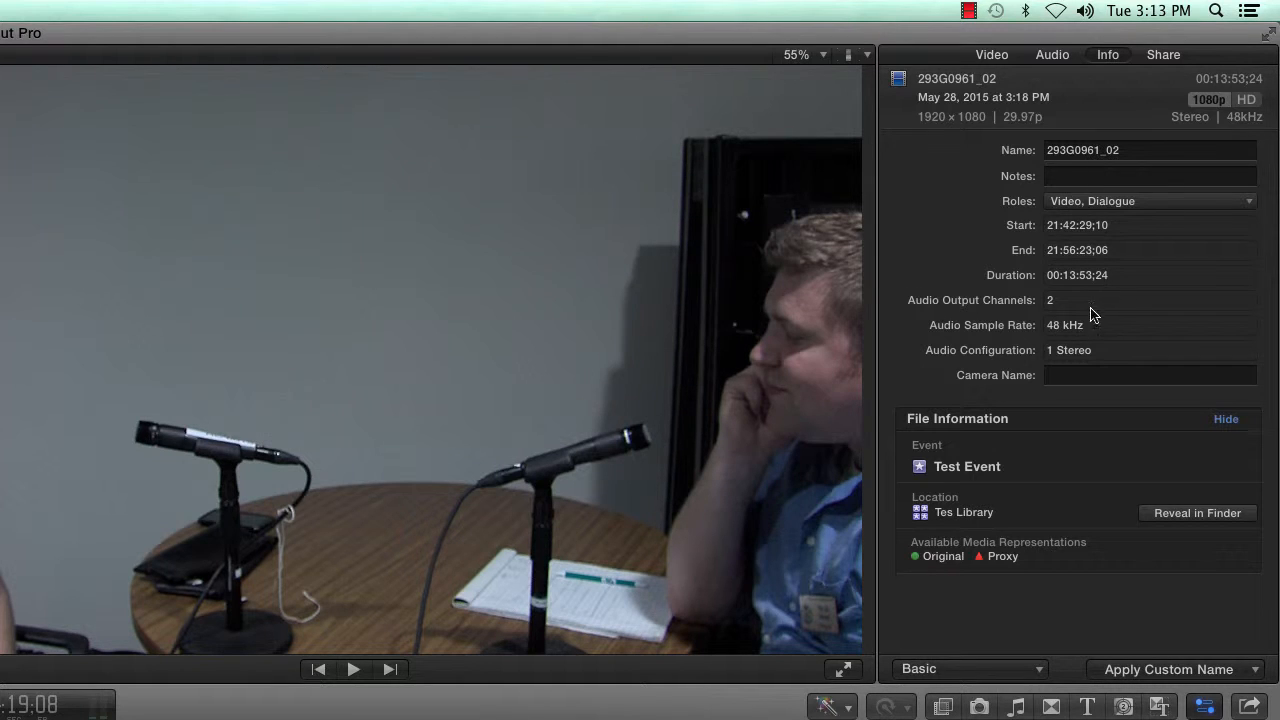
pyautogui.click(1165, 57)
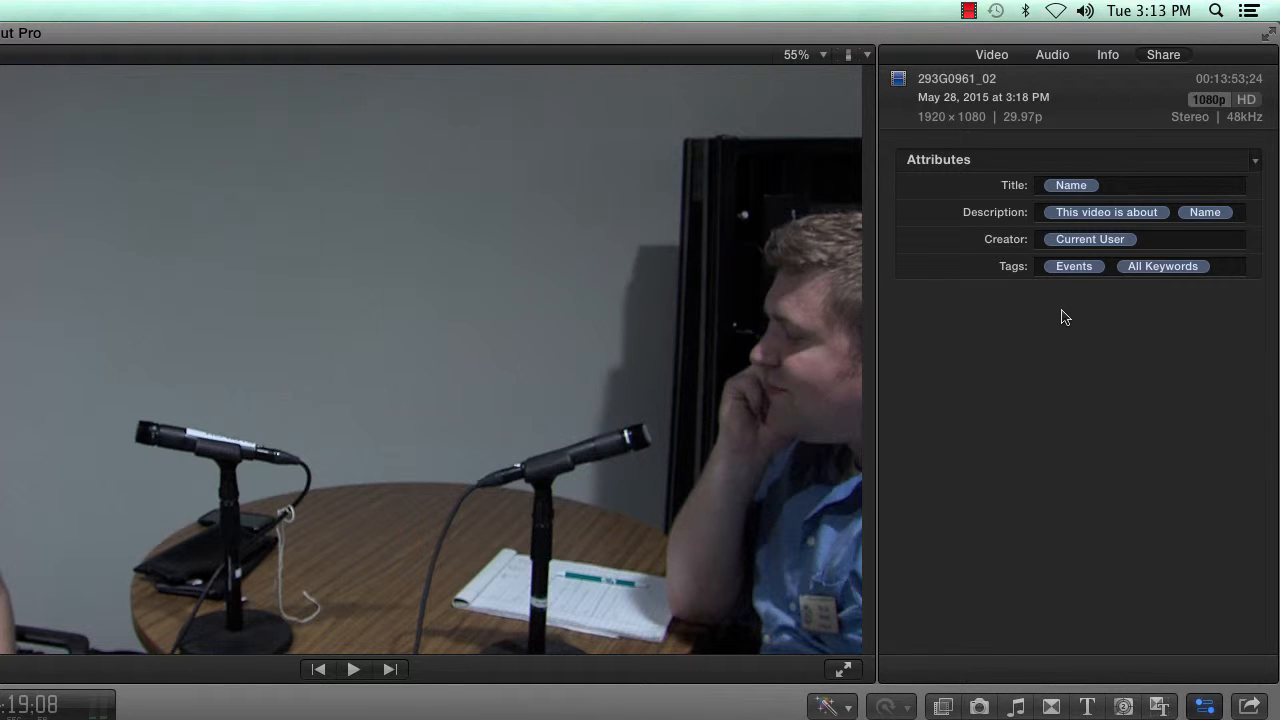
pyautogui.click(1010, 55)
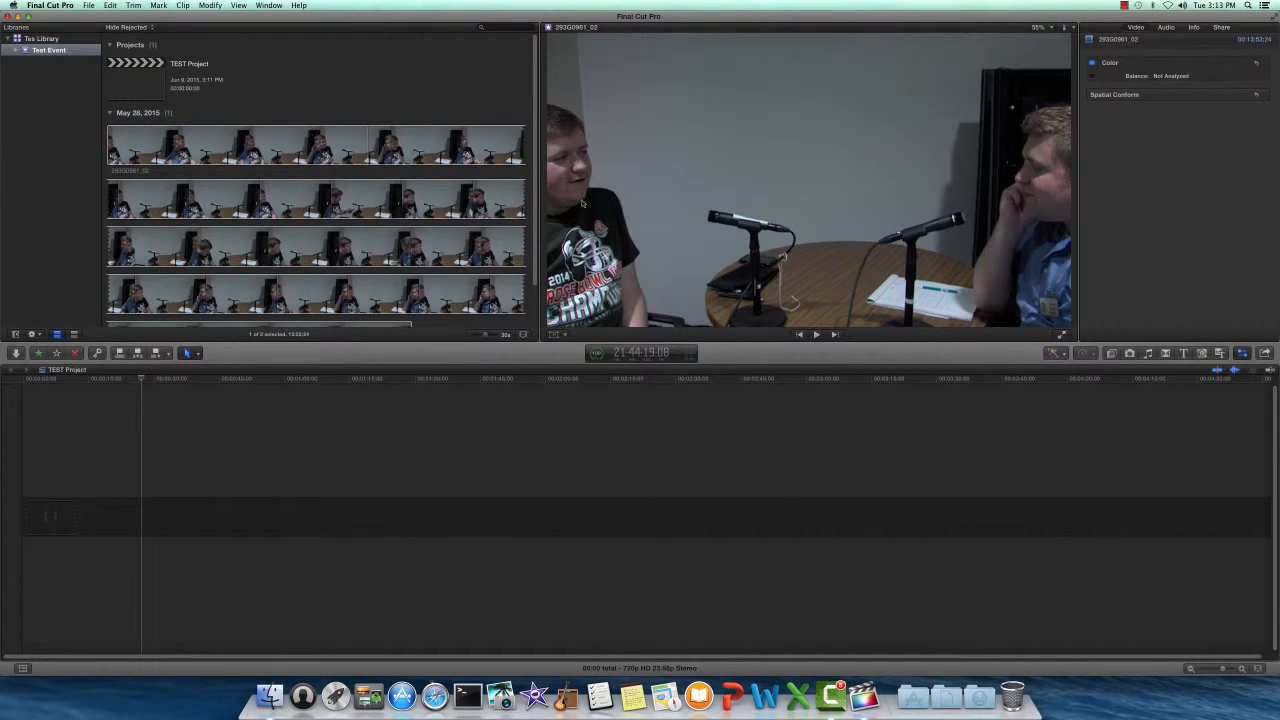
# - Set an In point on clip 293G0961_02, shortening its range to 12:51:04
pyautogui.click(205, 152)
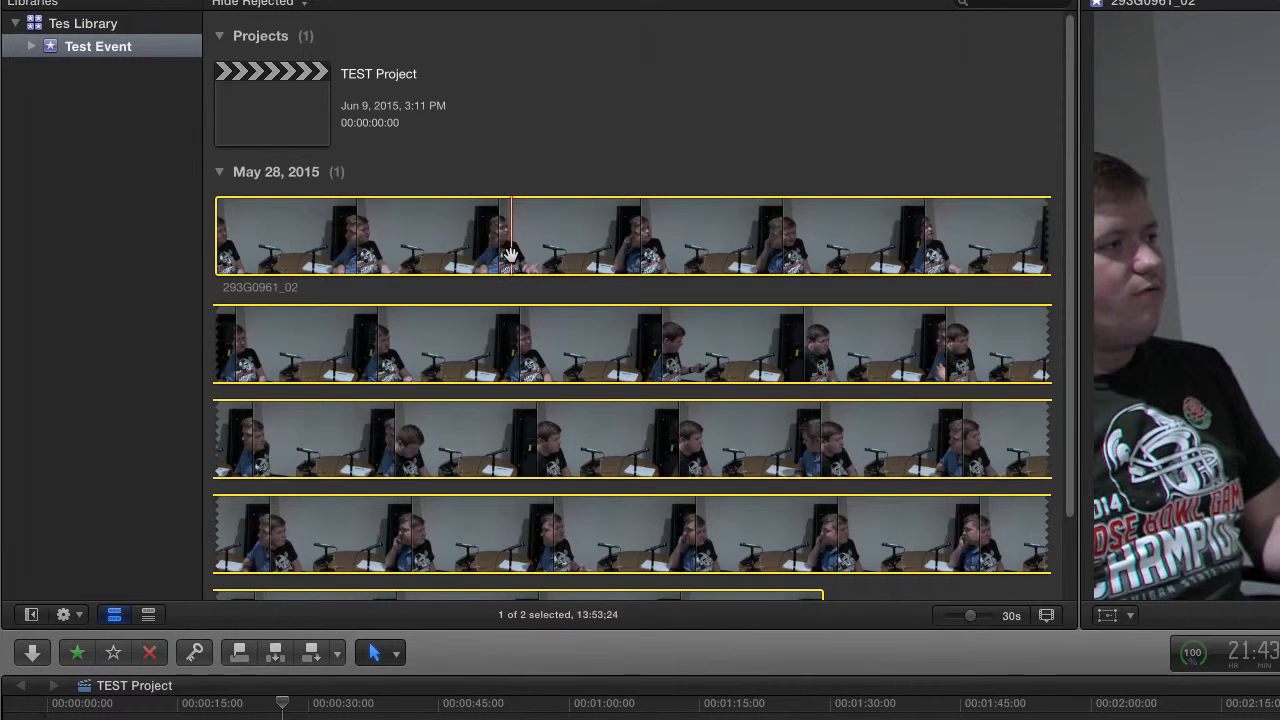
pyautogui.press('i')
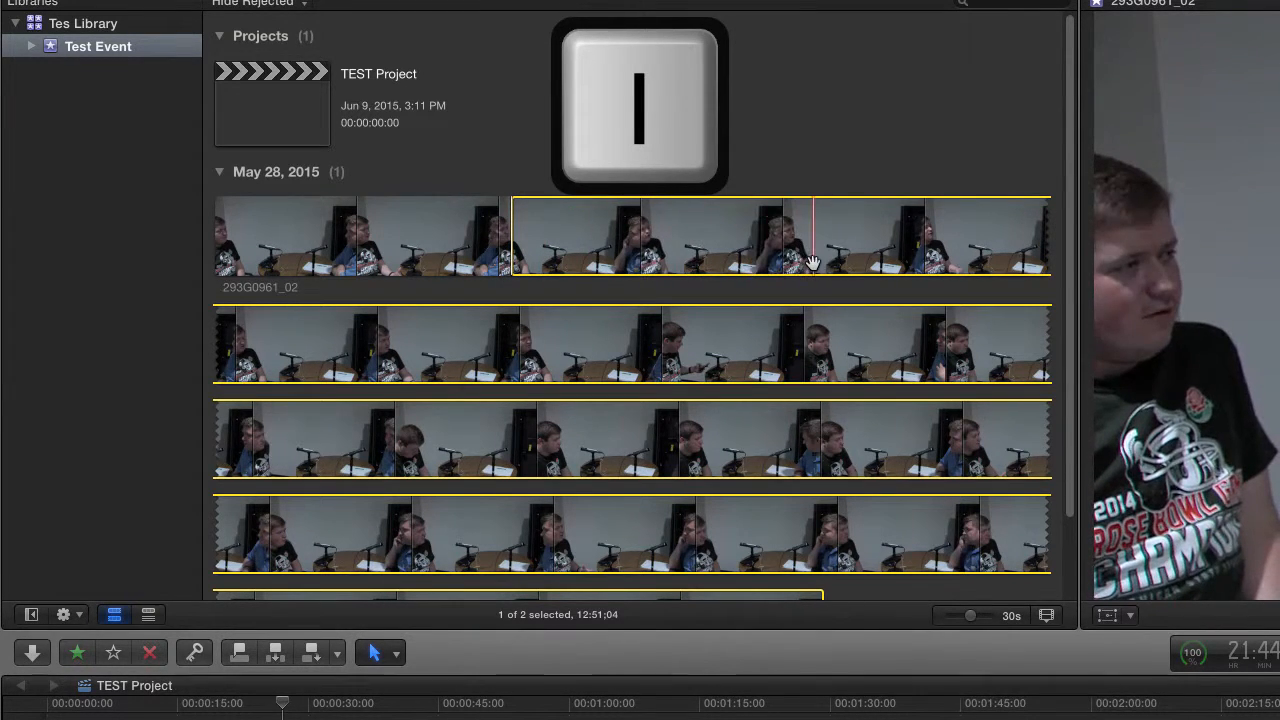
# - Mark the Out point and add the 1:03:22 excerpt to the TEST Project timeline
pyautogui.press('o')
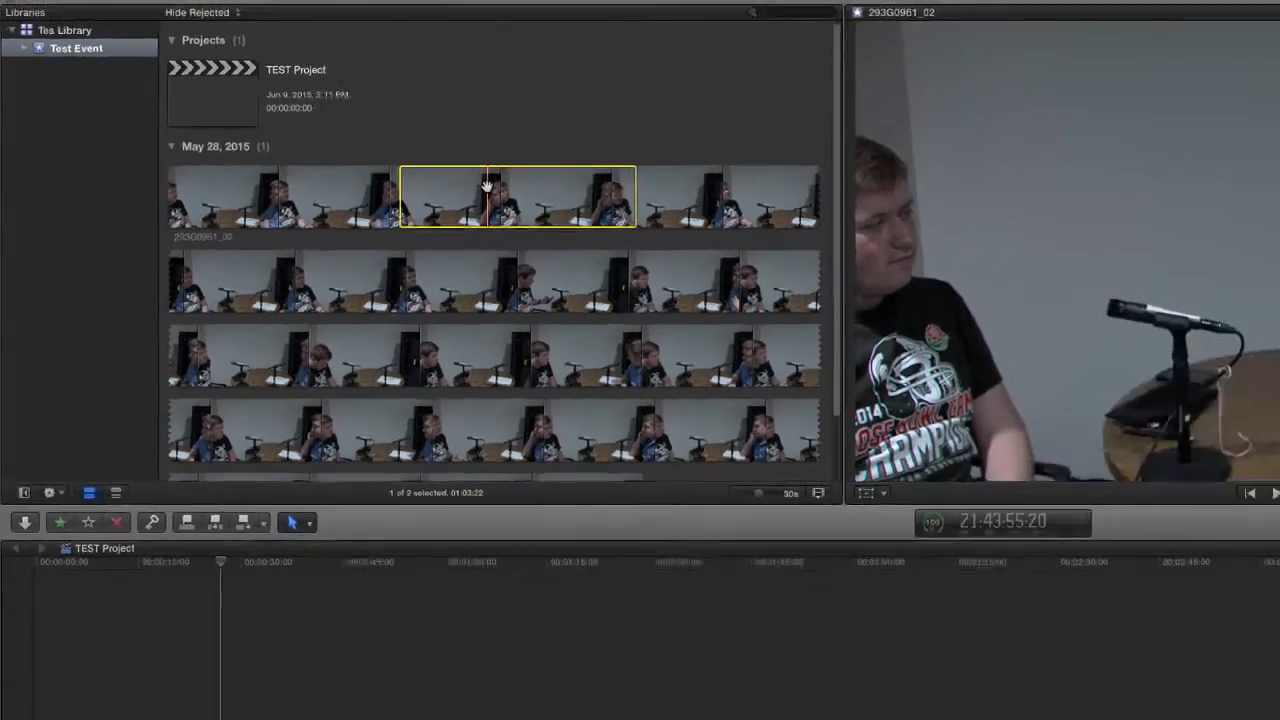
pyautogui.moveTo(487, 187); pyautogui.dragTo(83, 515)
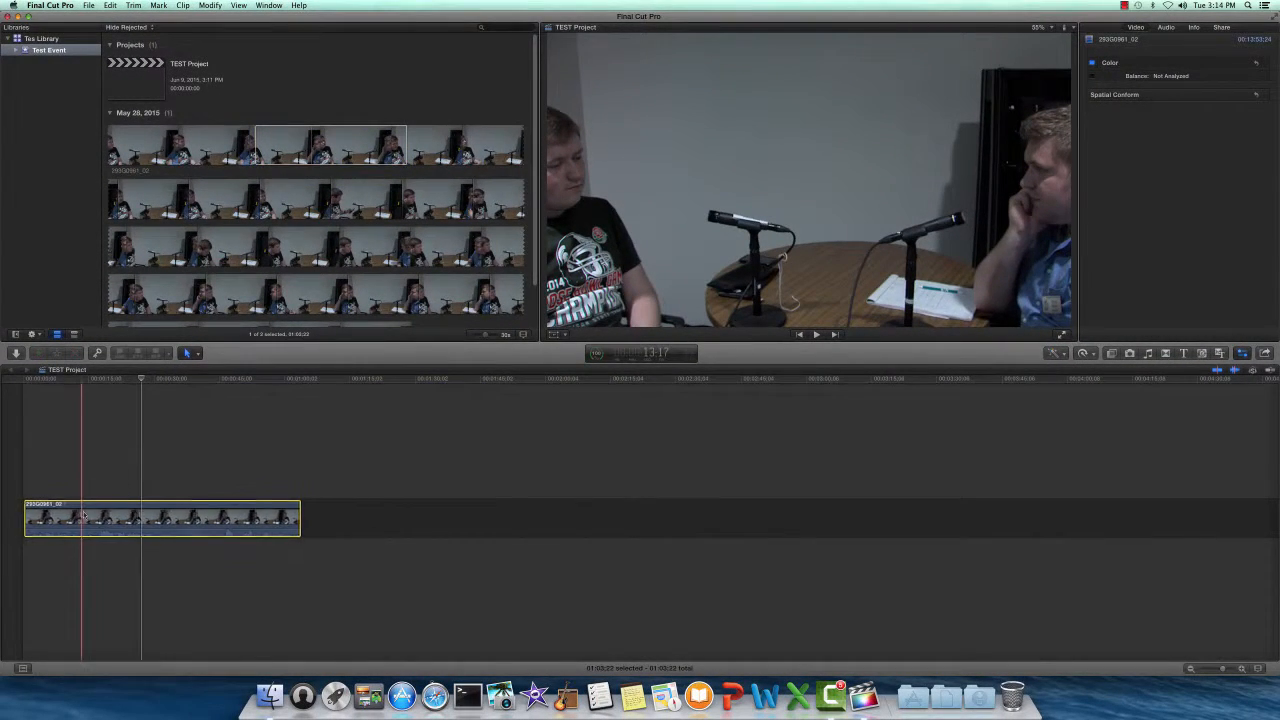
pyautogui.moveTo(141, 382); pyautogui.dragTo(237, 403)
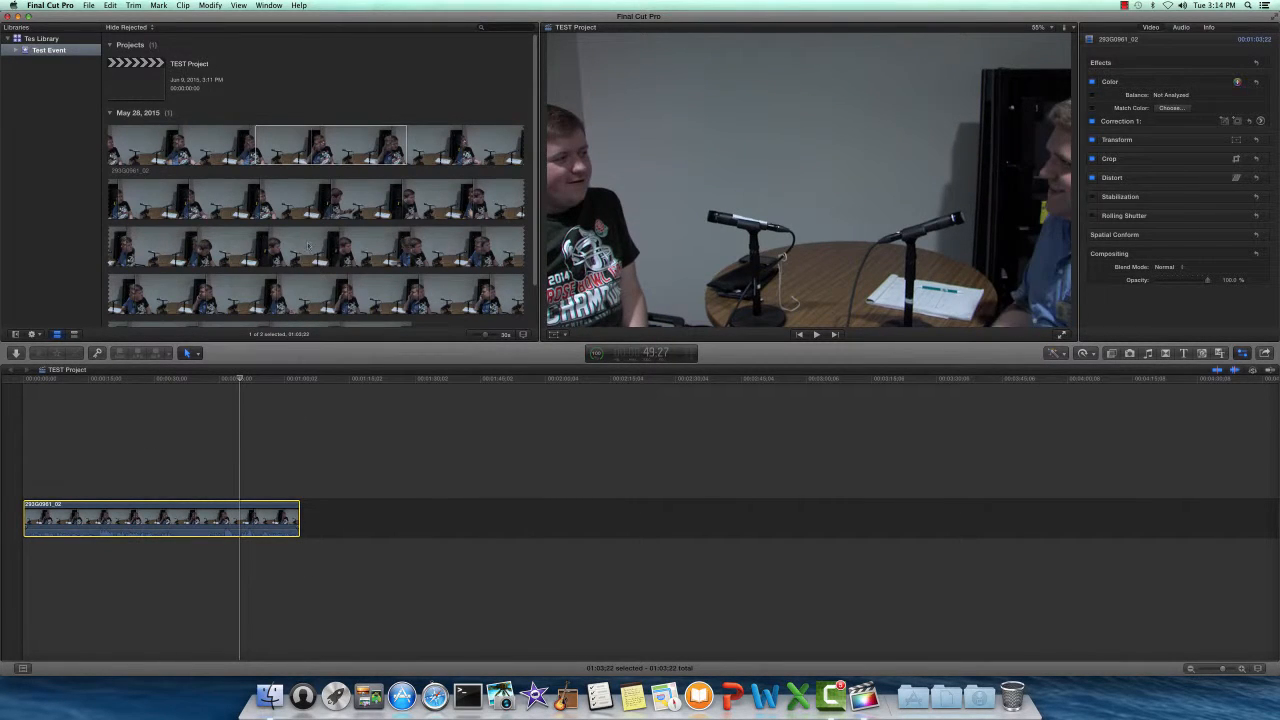
# - Mark a second range from later footage and append it after the first clip
pyautogui.click(279, 247)
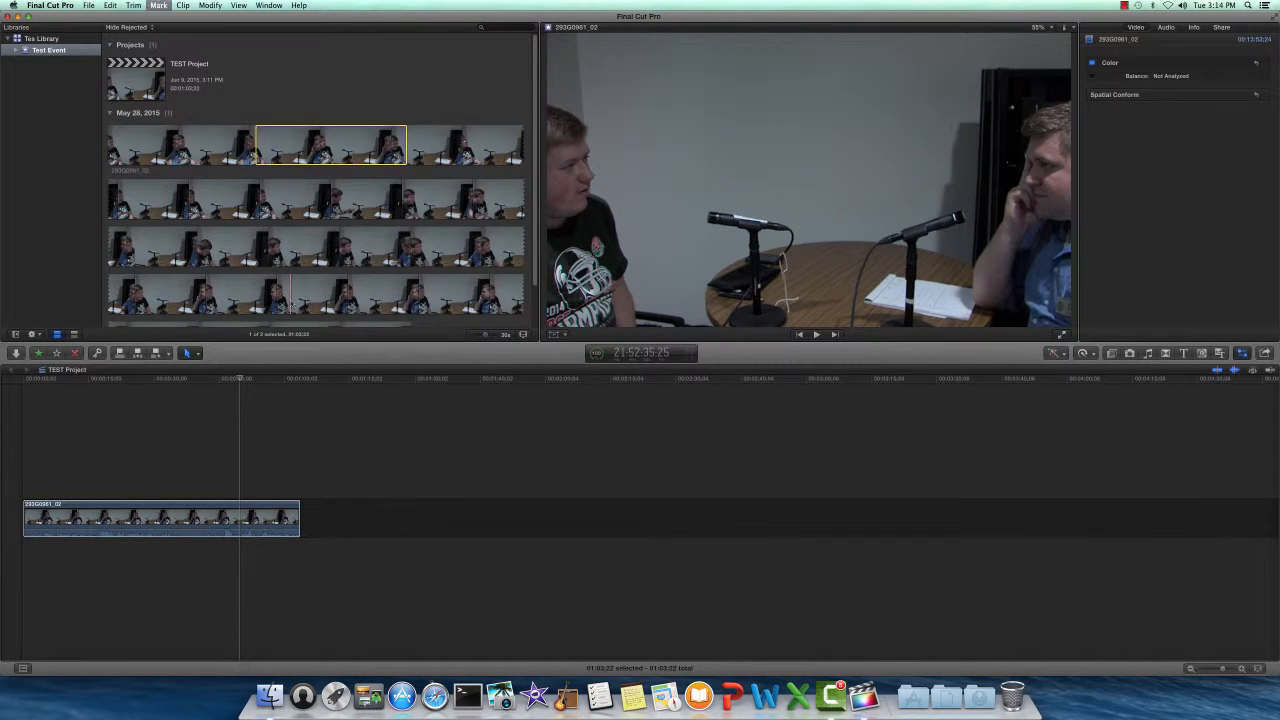
pyautogui.press('i')
pyautogui.press('o')
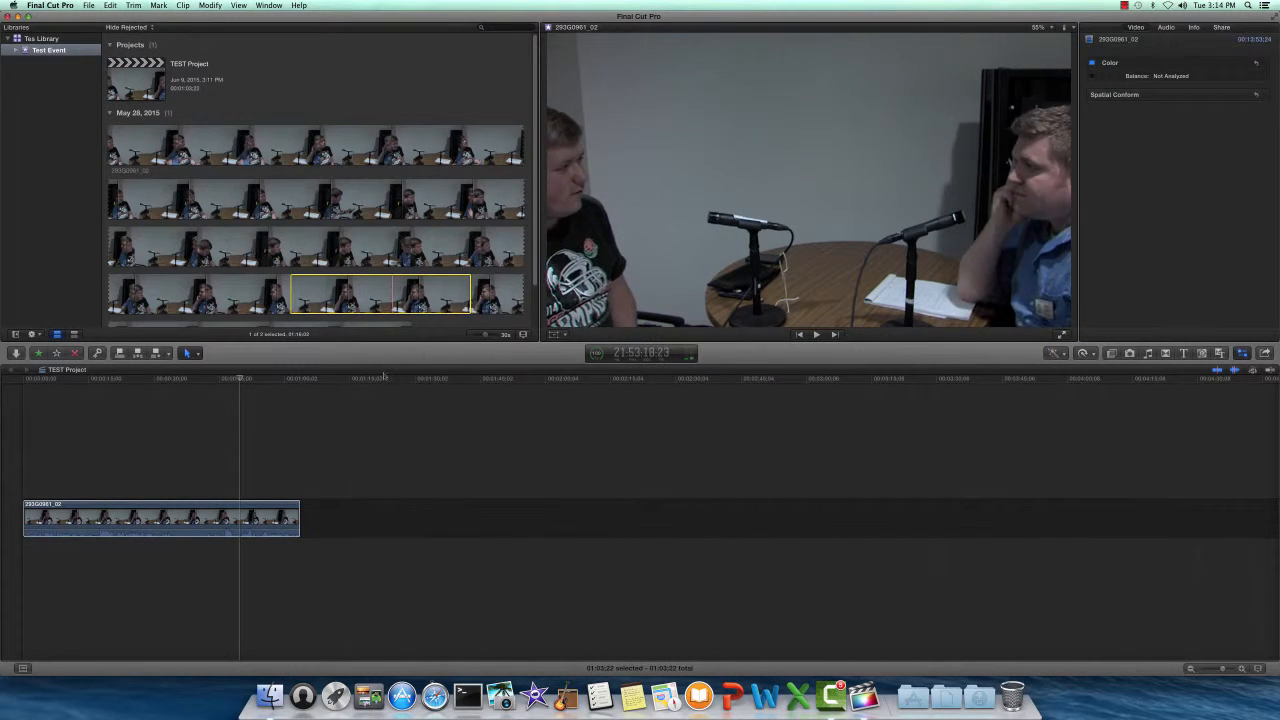
pyautogui.moveTo(360, 300); pyautogui.dragTo(351, 540)
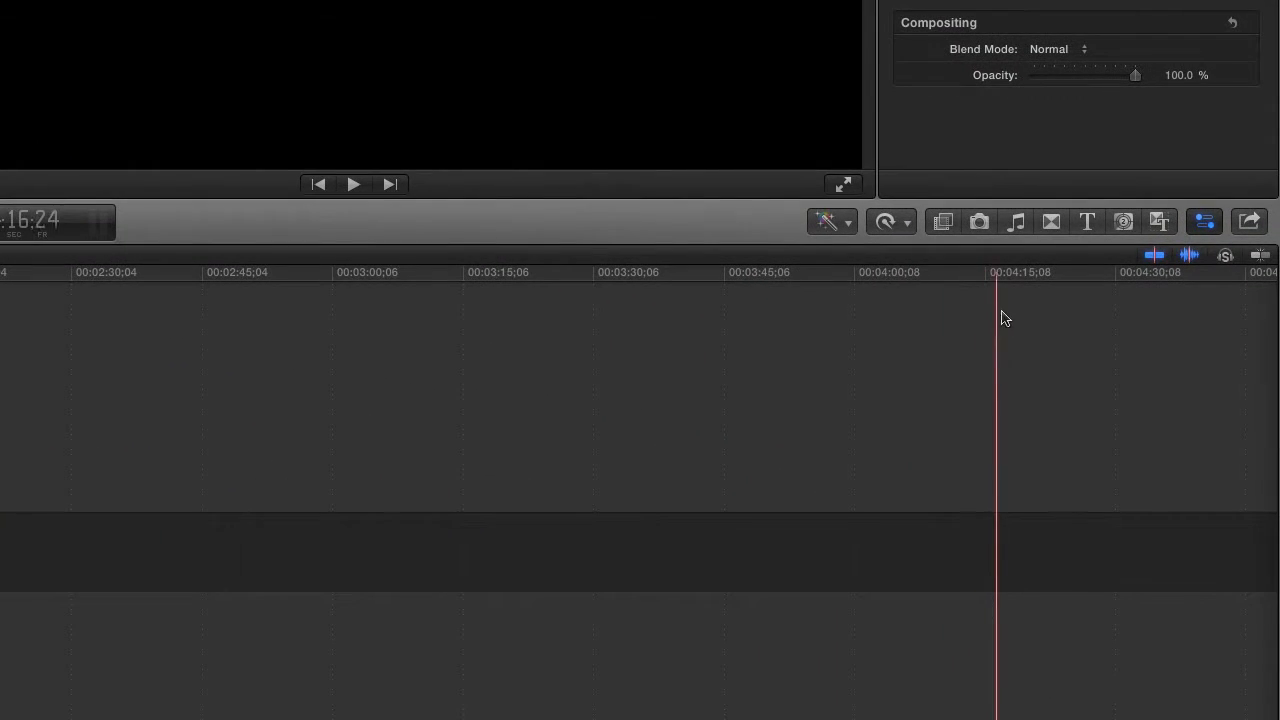
# - Browse the Replicator/Clones and Objects transitions and preview Curtains in the viewer
pyautogui.click(1054, 225)
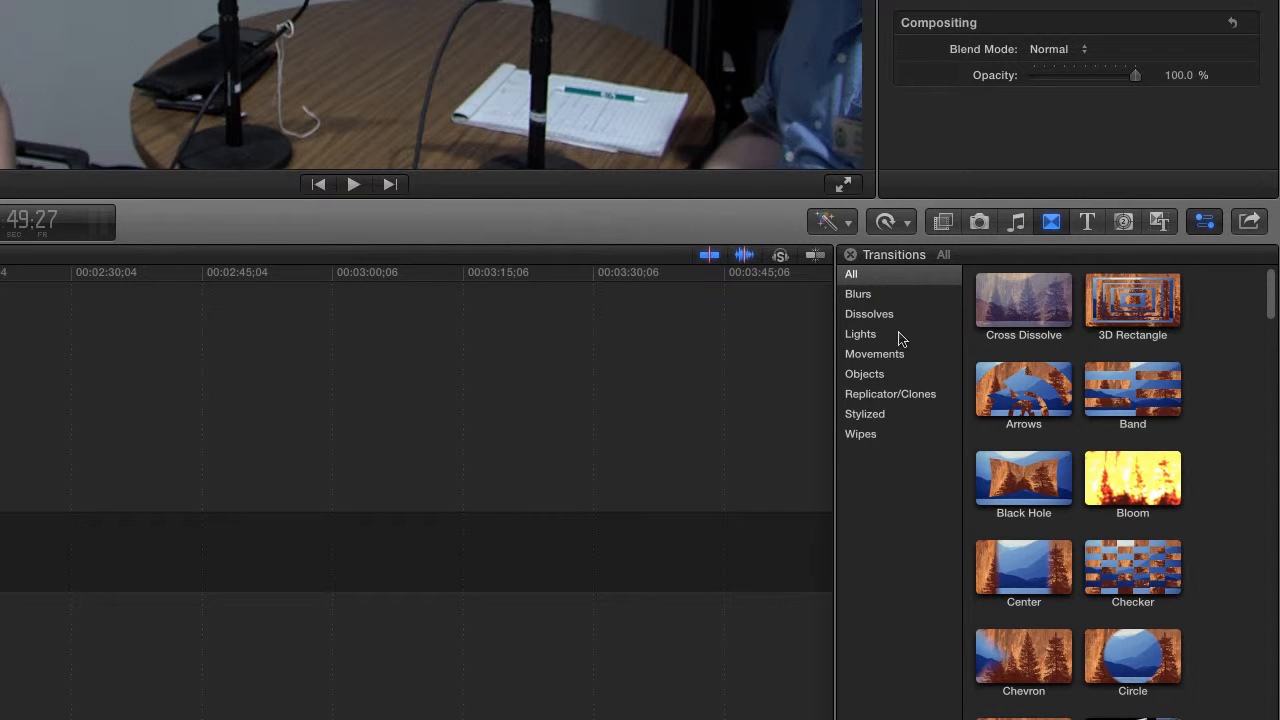
pyautogui.click(890, 395)
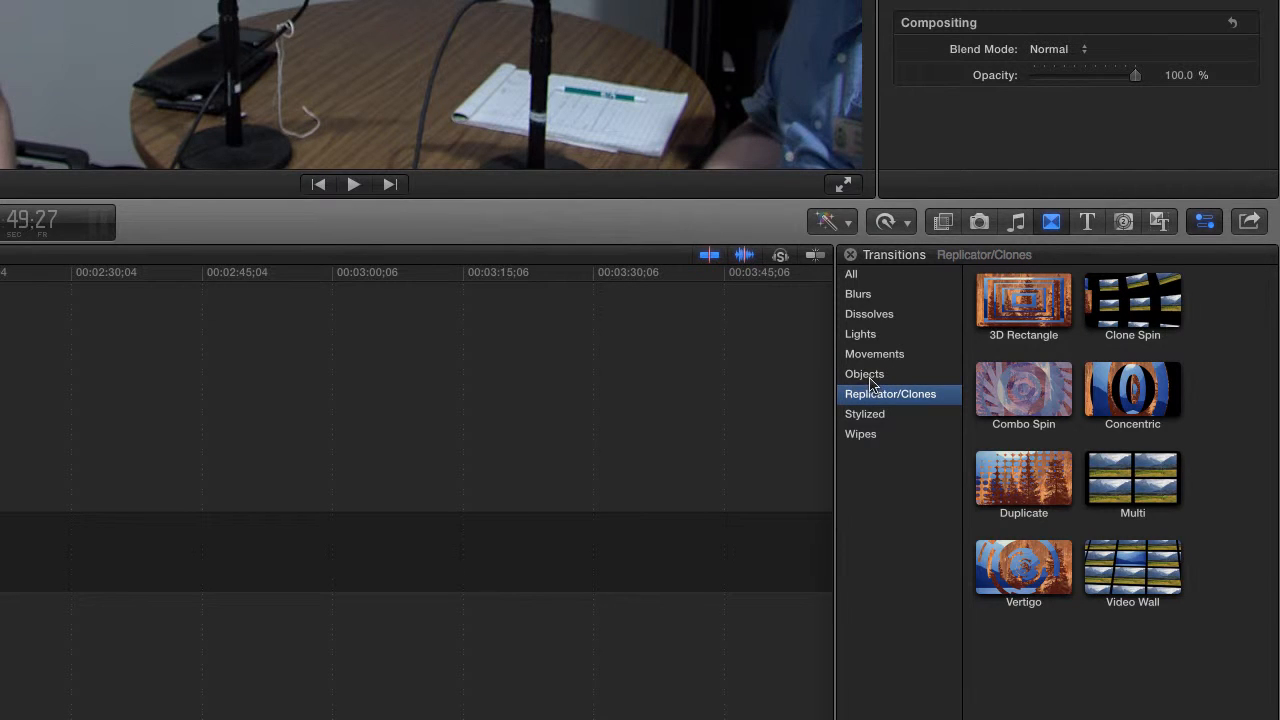
pyautogui.click(866, 374)
pyautogui.moveTo(1023, 388); pyautogui.dragTo(0, 388)
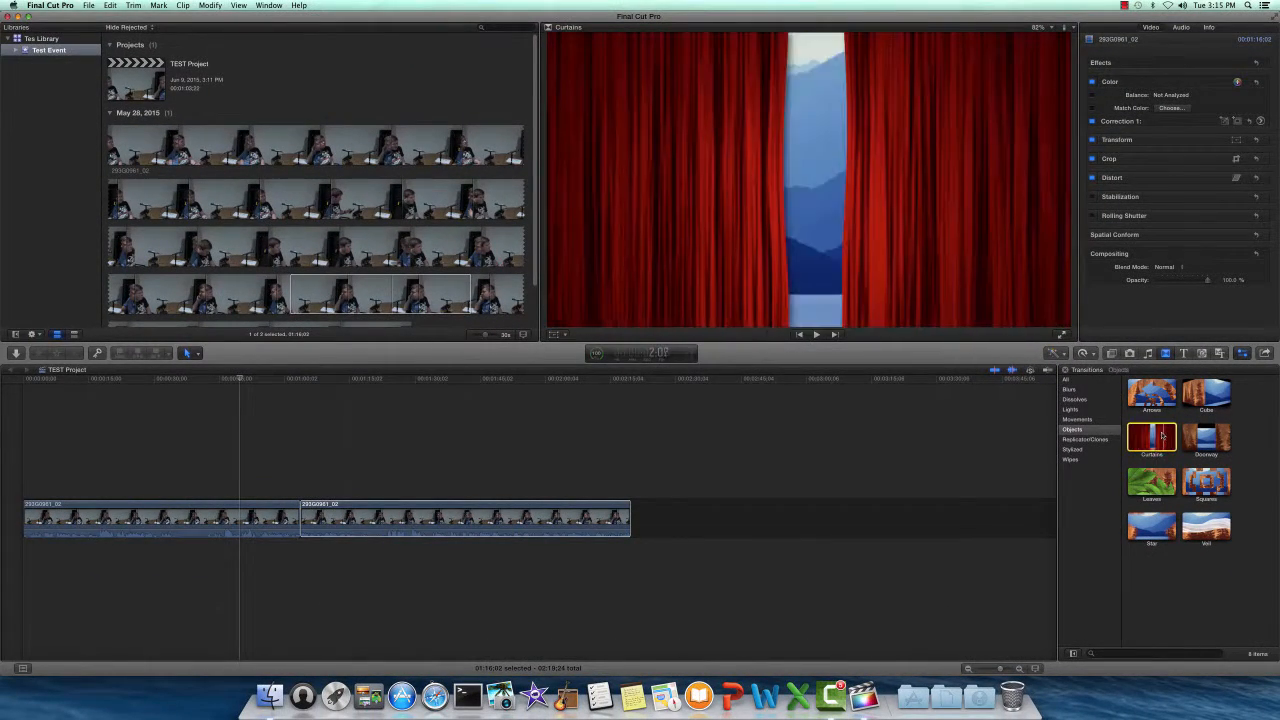
# - Place a Curtains transition between the two 293G0961_02 clips, select it, and play it
pyautogui.moveTo(1165, 435); pyautogui.dragTo(304, 514)
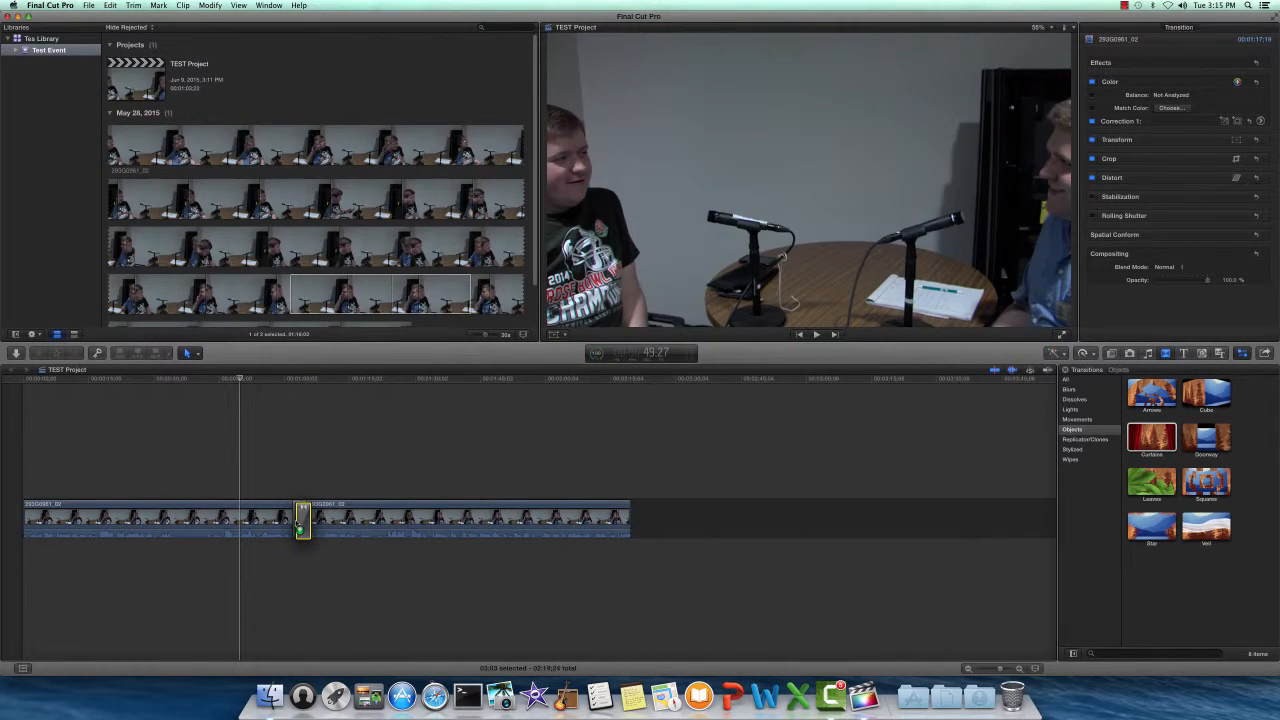
pyautogui.click(303, 520)
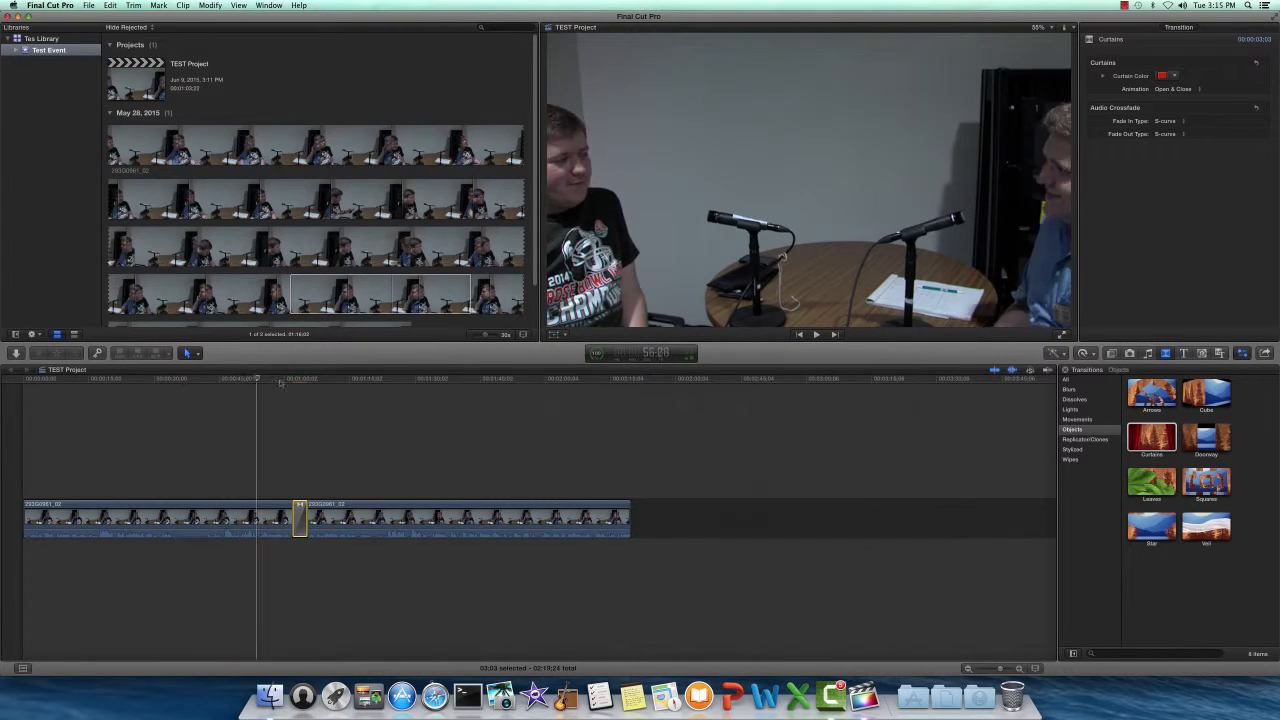
pyautogui.click(282, 381)
pyautogui.press('space')
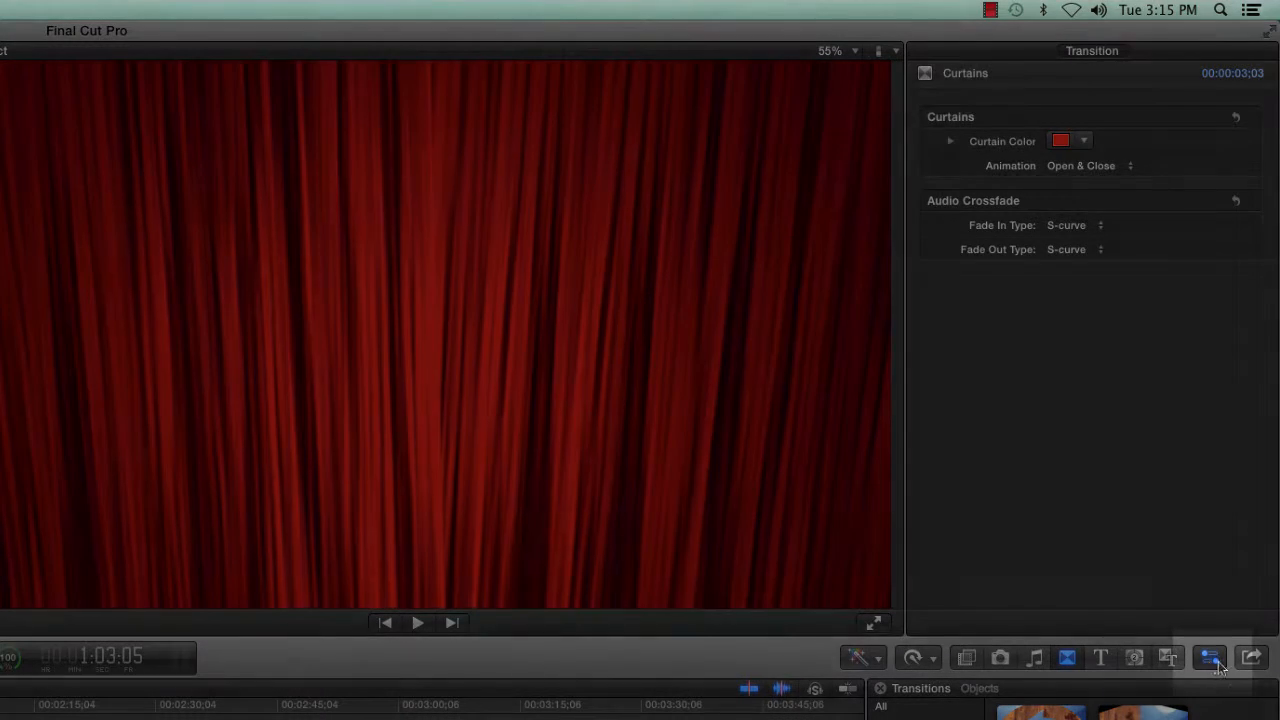
# - Preview the Curtains transition with red curtains and the Open Only animation
pyautogui.click(1211, 660)
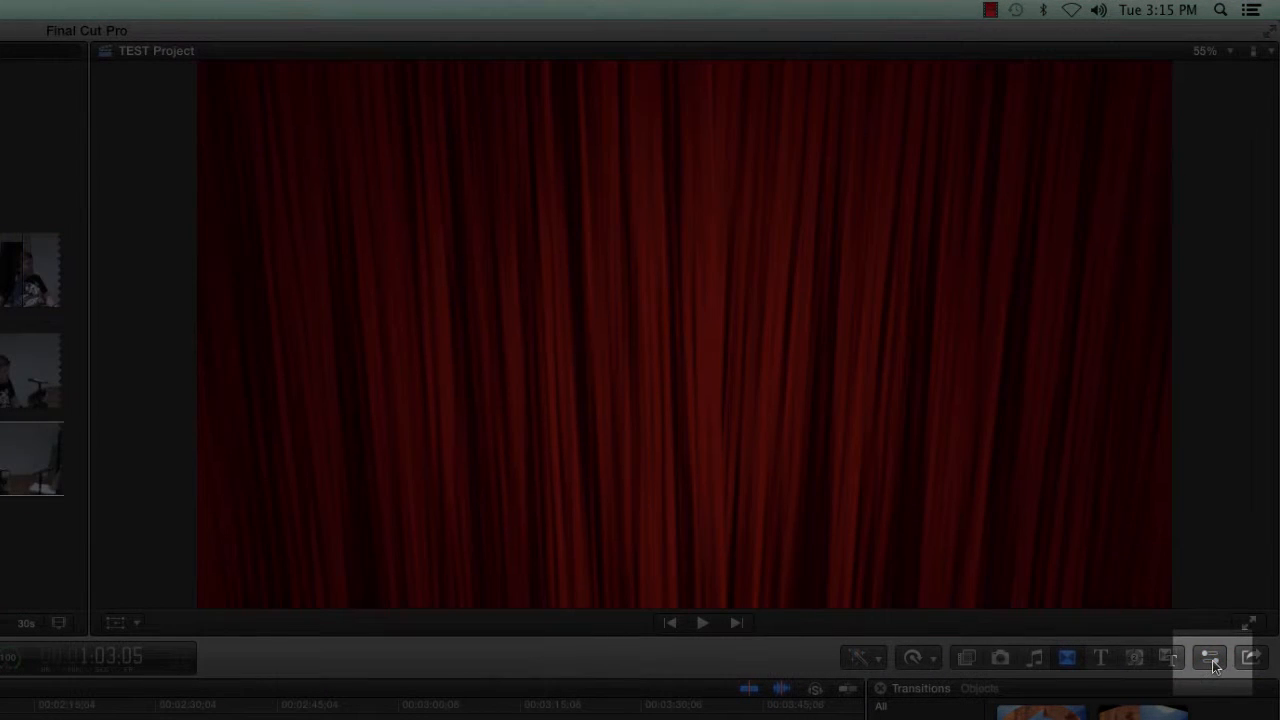
pyautogui.click(1211, 660)
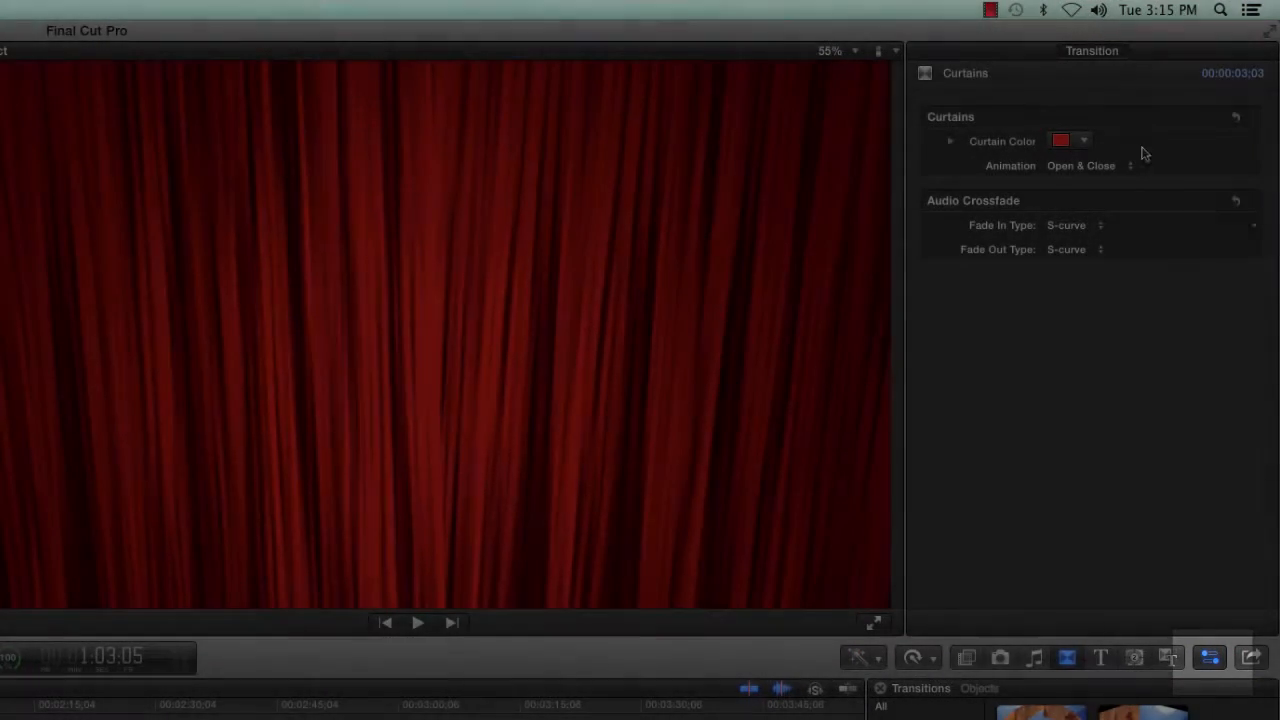
pyautogui.click(1083, 141)
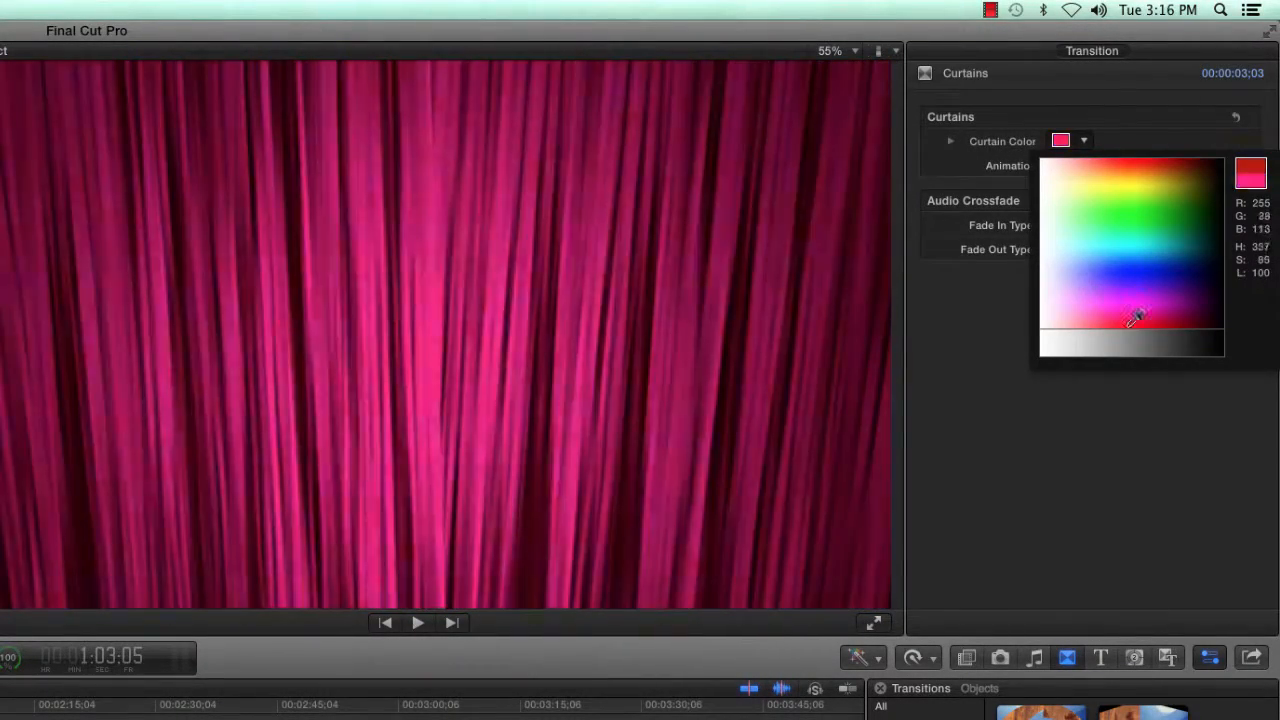
pyautogui.click(1148, 321)
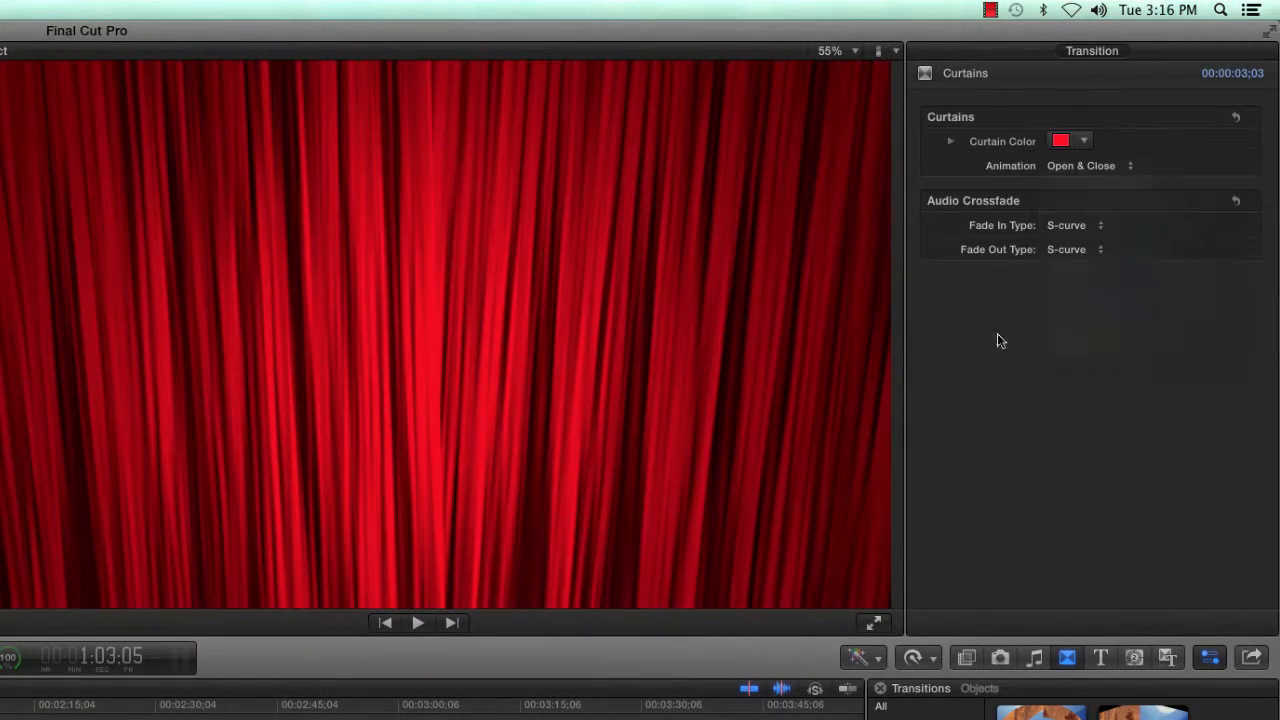
pyautogui.click(1128, 166)
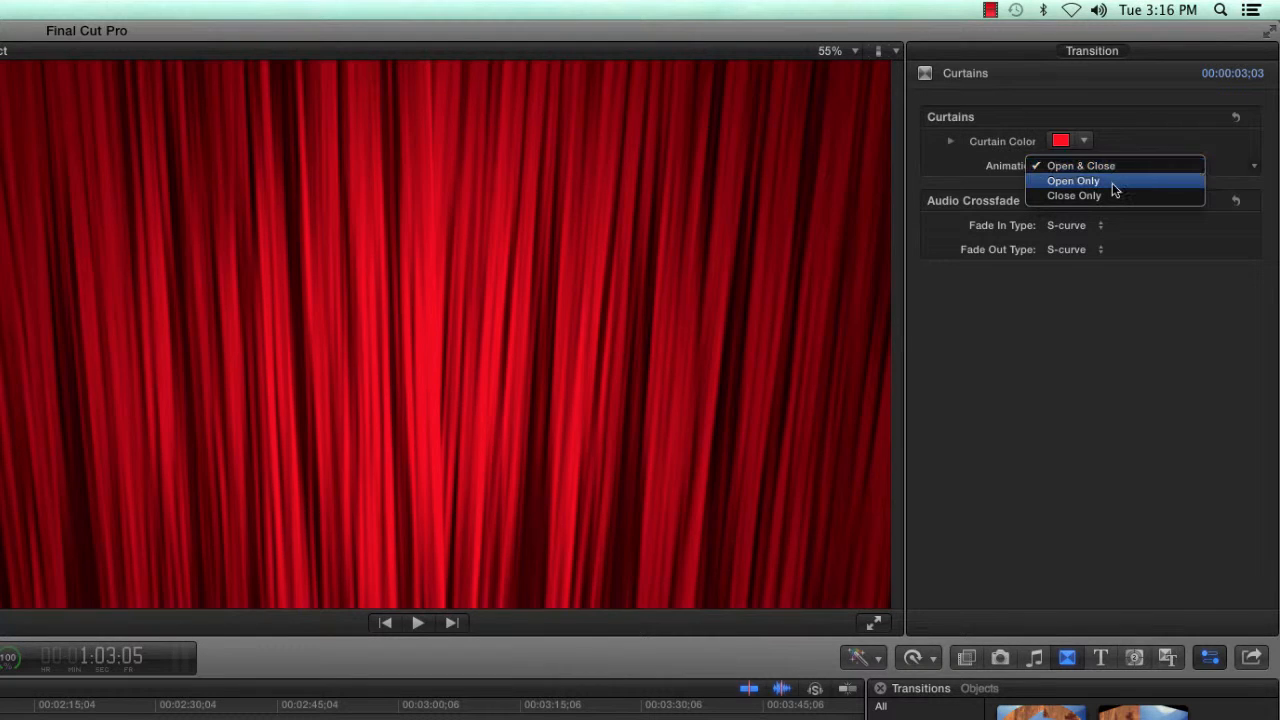
pyautogui.click(1112, 183)
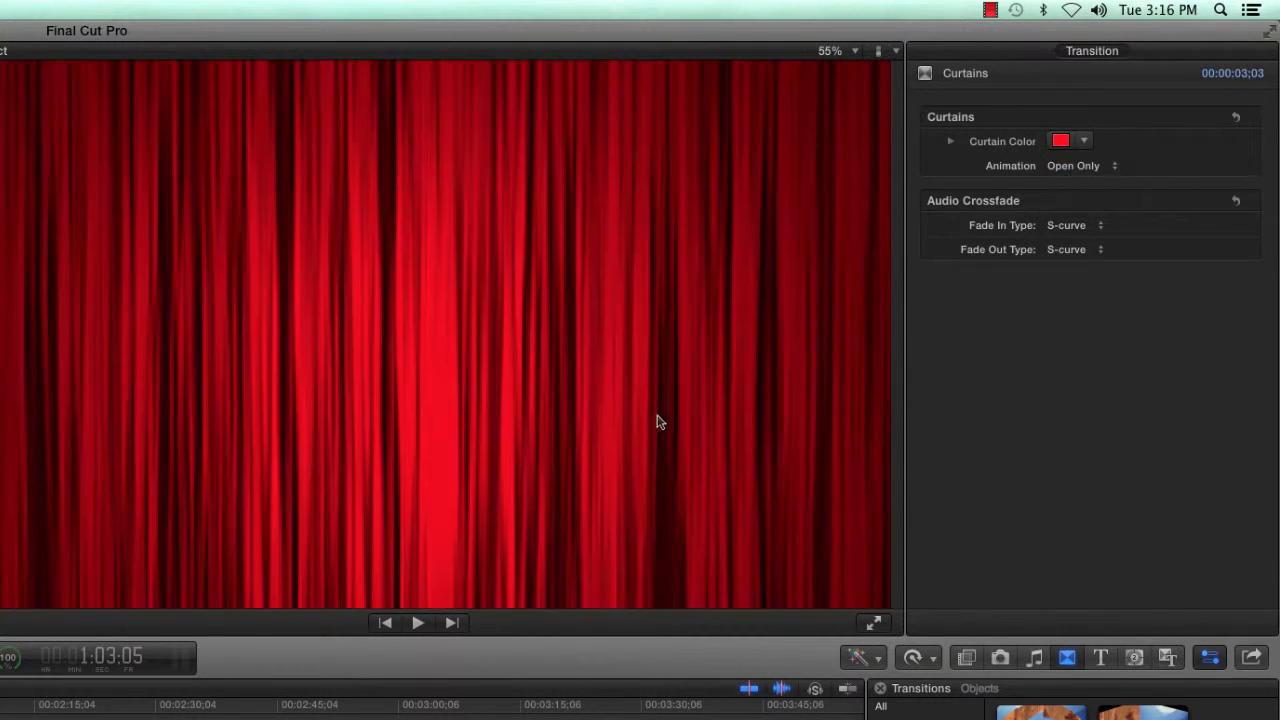
pyautogui.press('space')
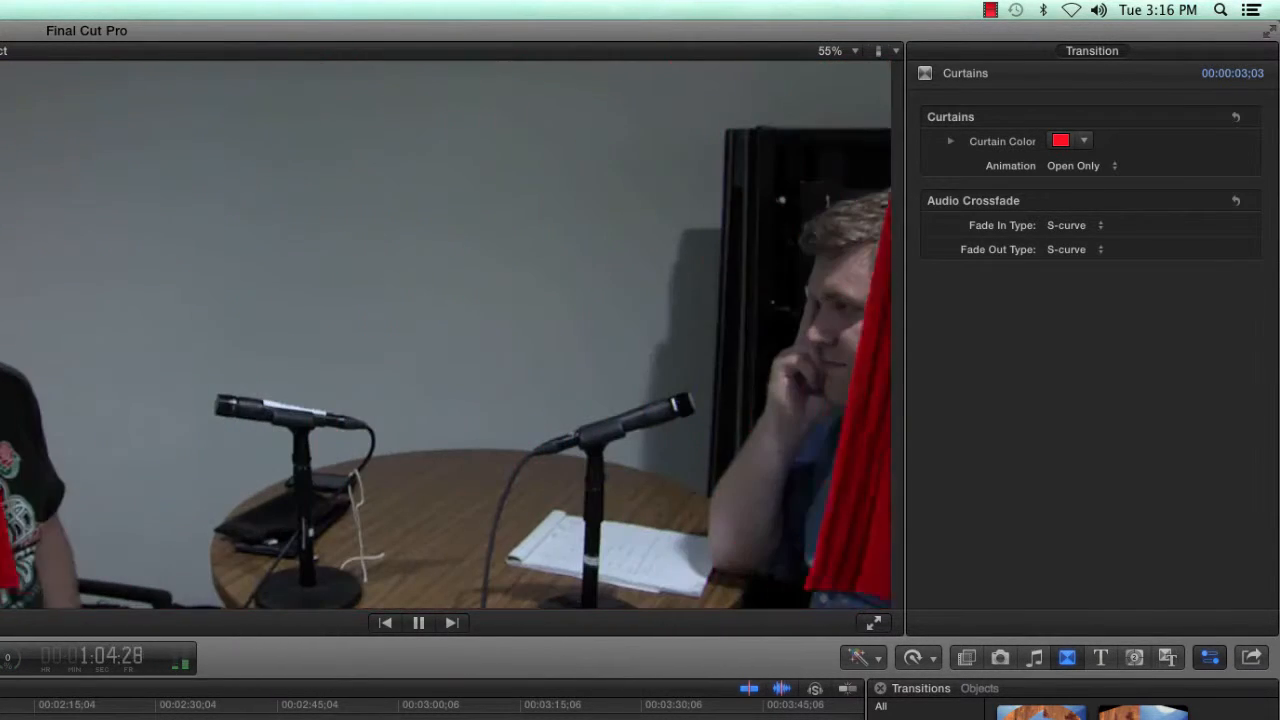
pyautogui.press('space')
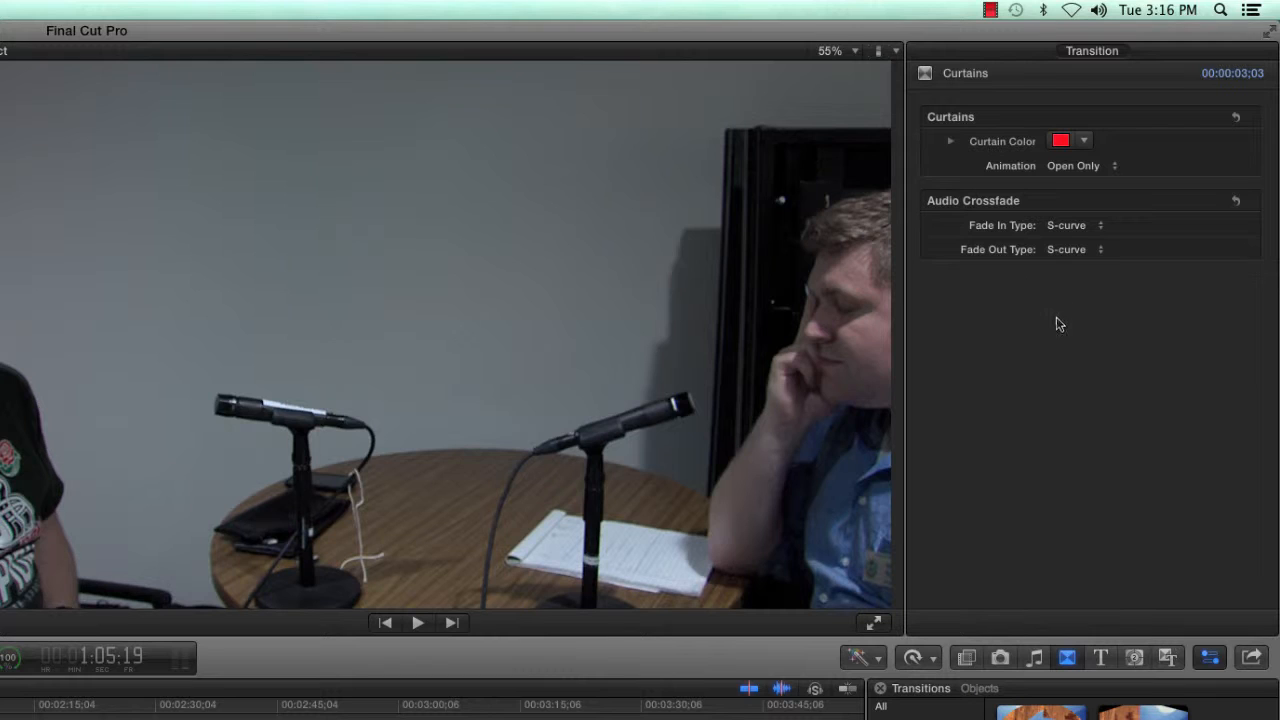
# - Switch the curtains to Open & Close animation in green and replay the transition
pyautogui.click(1104, 168)
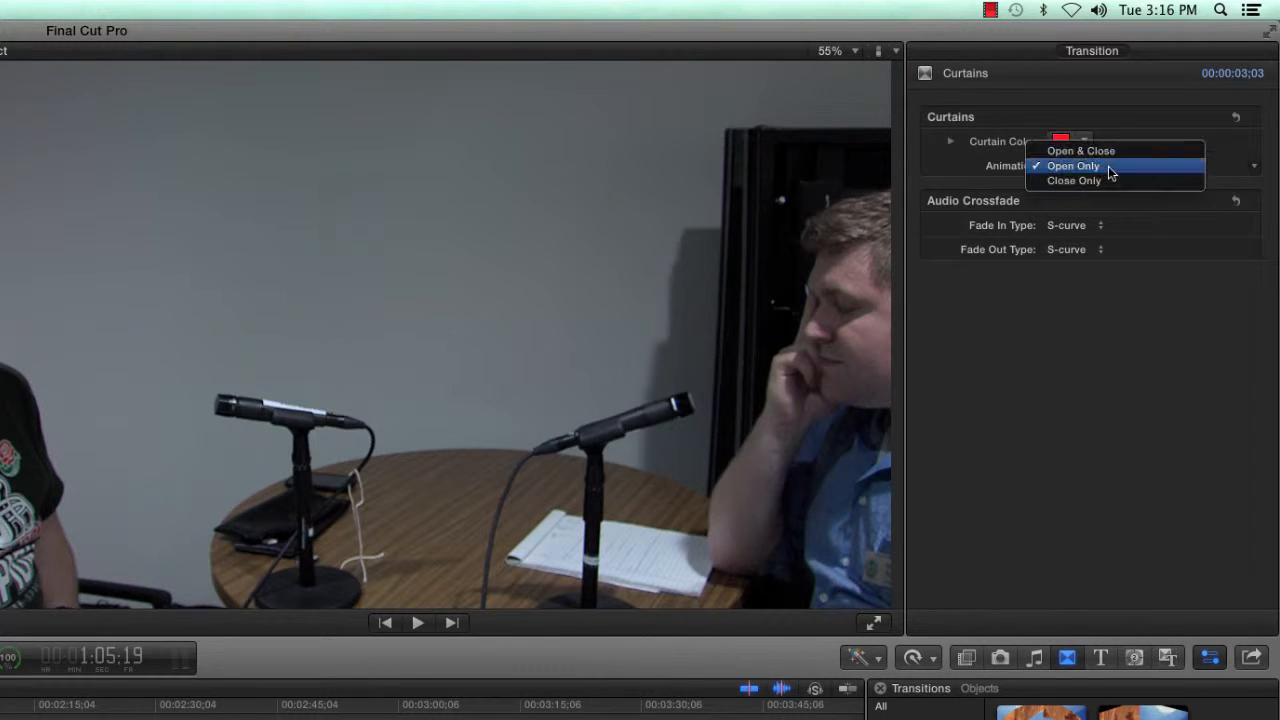
pyautogui.click(1108, 153)
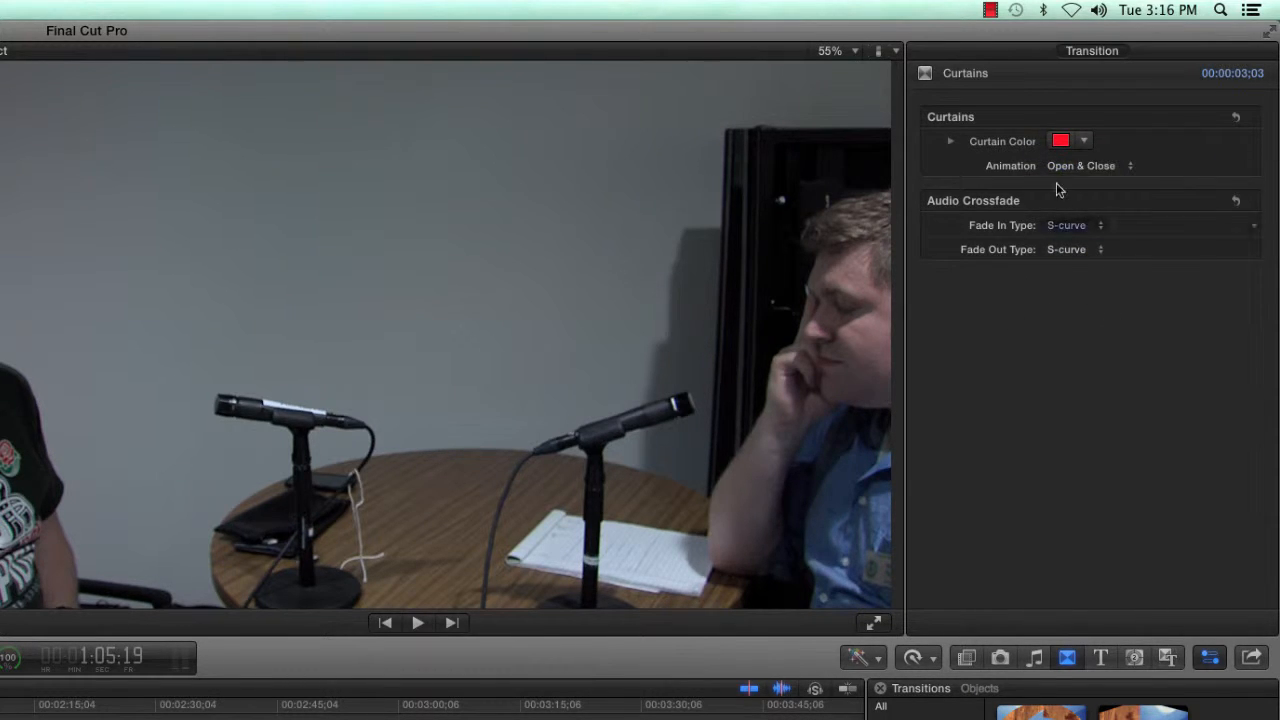
pyautogui.click(1086, 143)
pyautogui.click(1109, 189)
pyautogui.click(1005, 413)
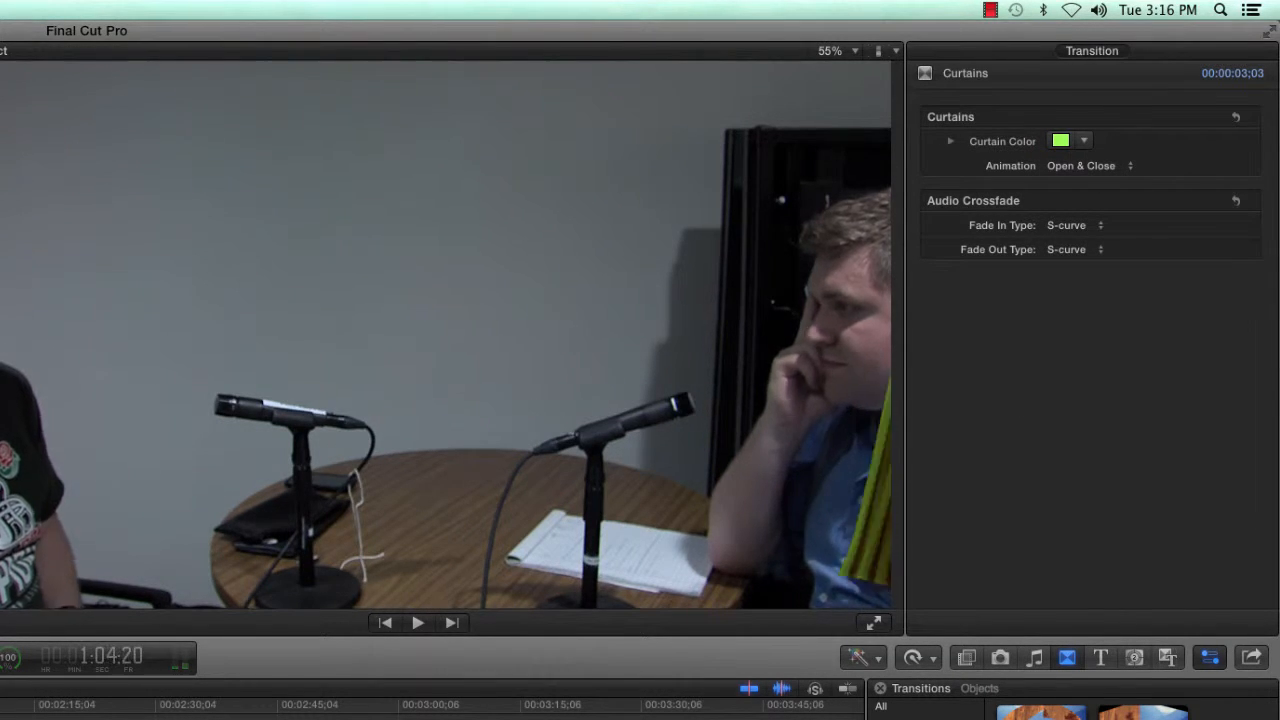
pyautogui.press('space')
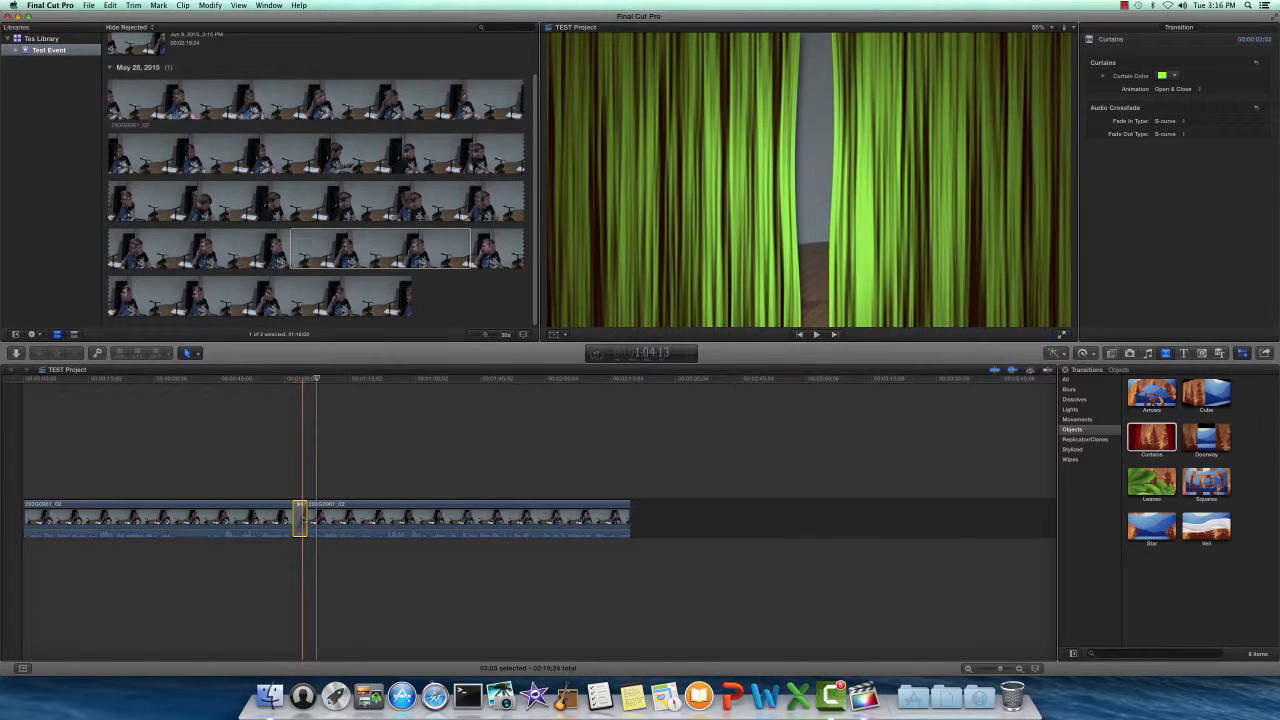
# - Replace Curtains with a Cube transition and apply the sepia Aged Paper effect to the second clip
pyautogui.press('Delete')
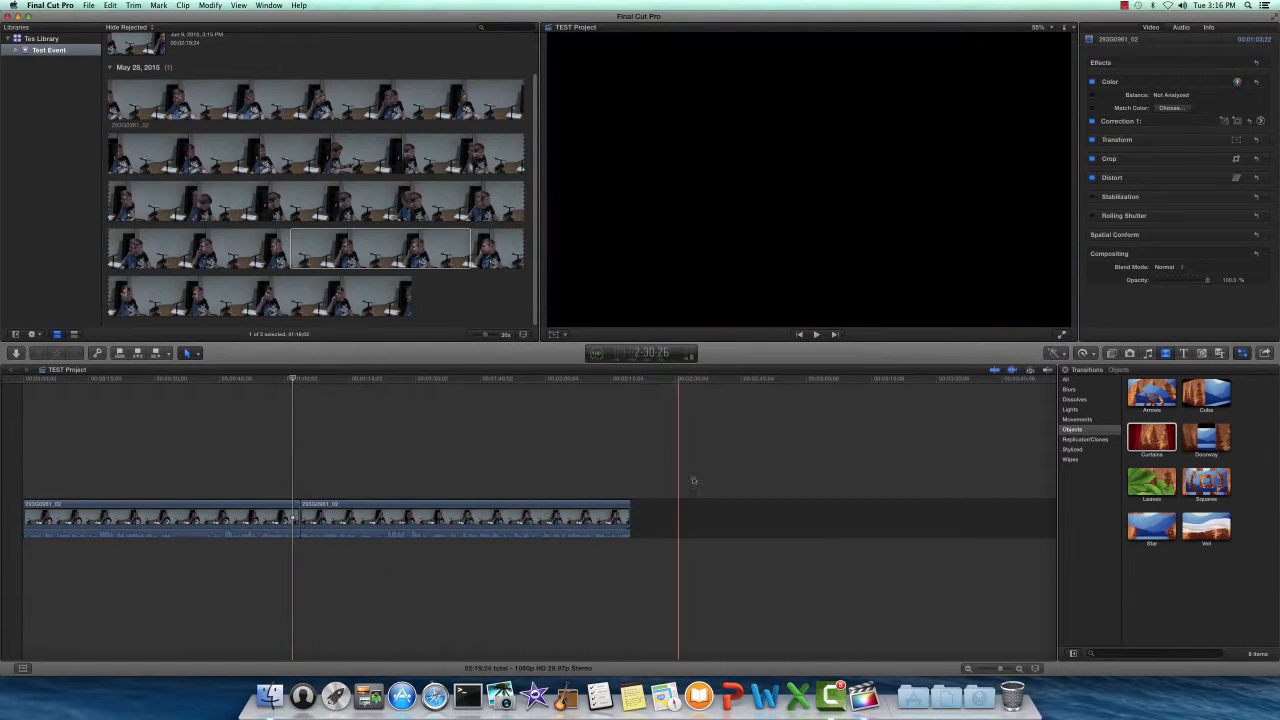
pyautogui.moveTo(1213, 398); pyautogui.dragTo(294, 498)
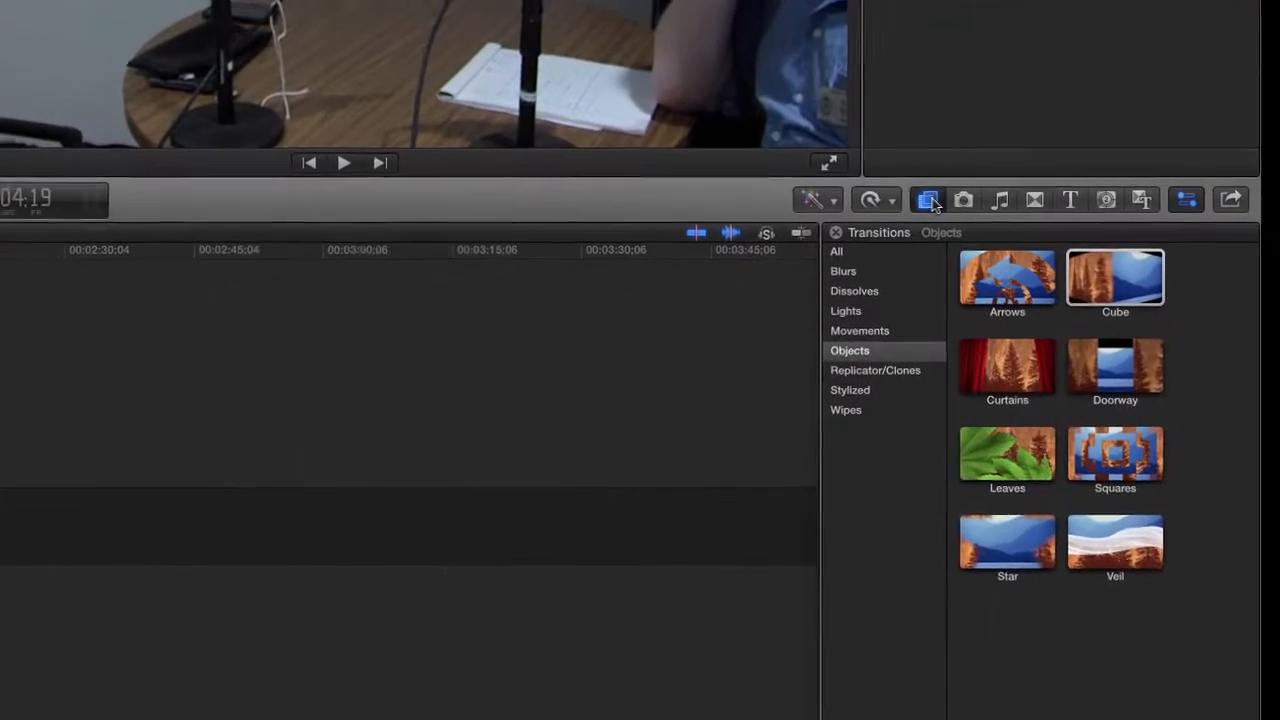
pyautogui.click(1113, 355)
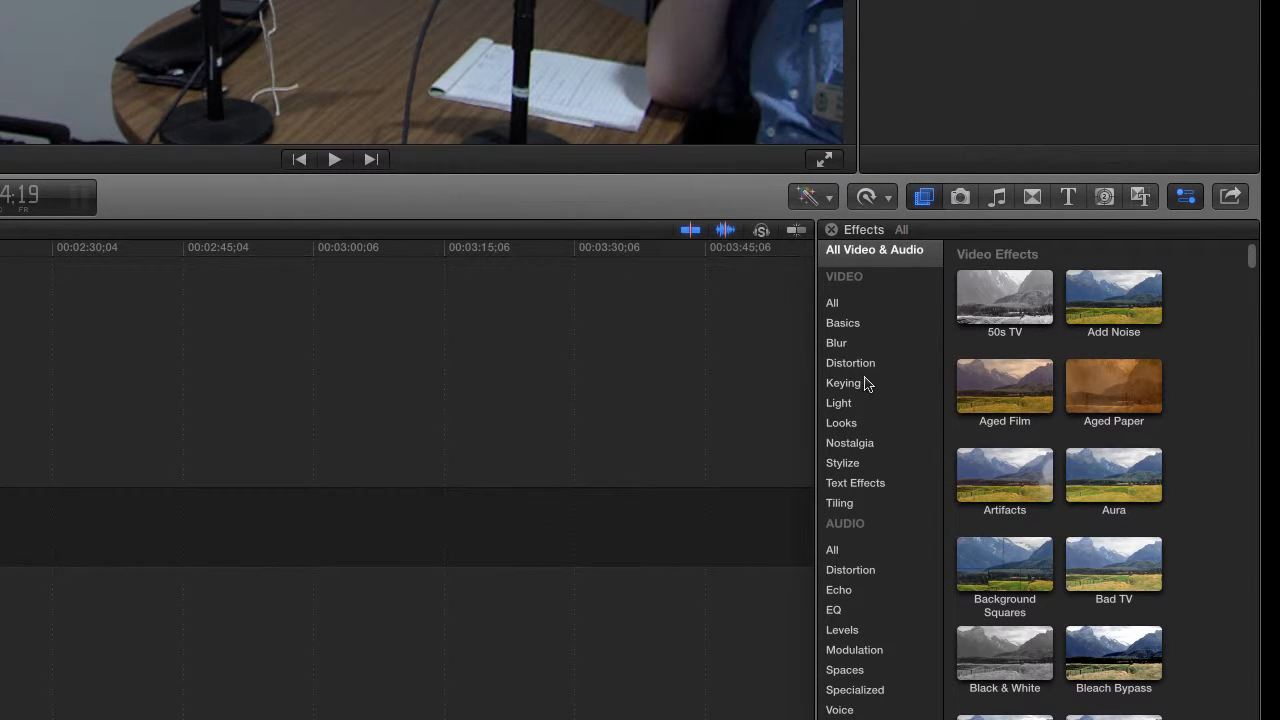
pyautogui.click(1137, 389)
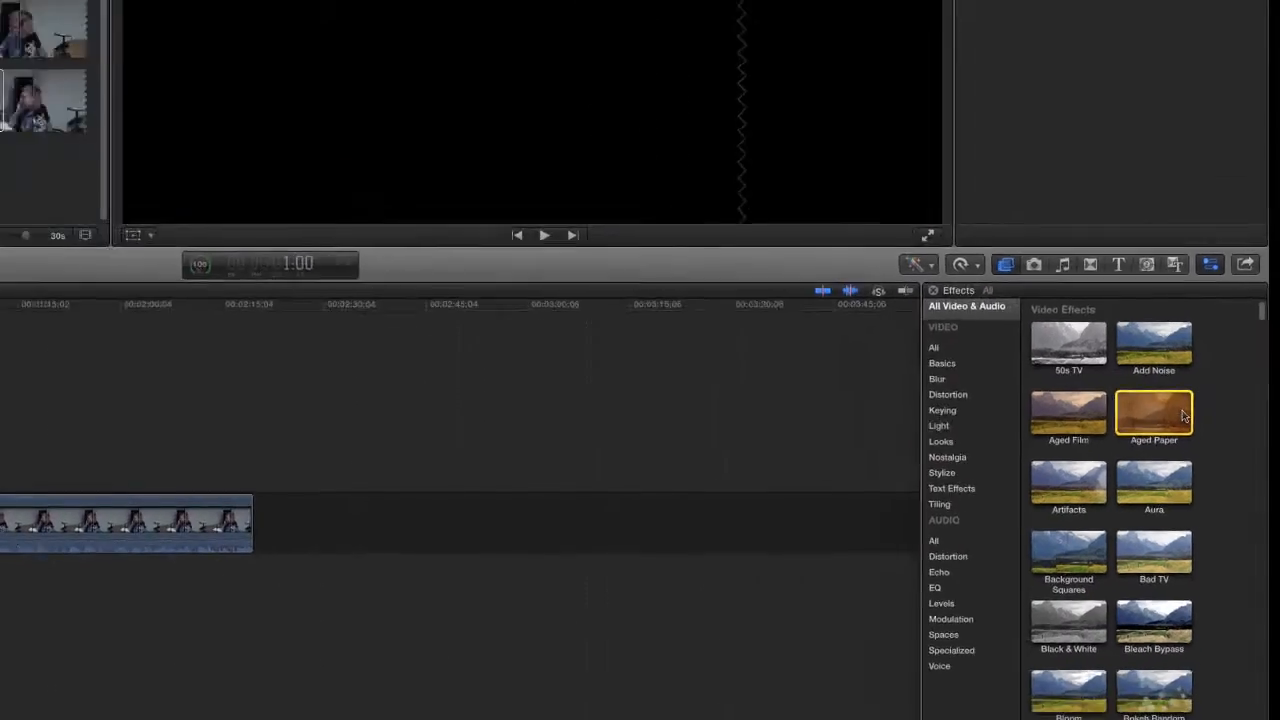
pyautogui.moveTo(1150, 389); pyautogui.dragTo(499, 524)
pyautogui.moveTo(305, 380); pyautogui.dragTo(324, 380)
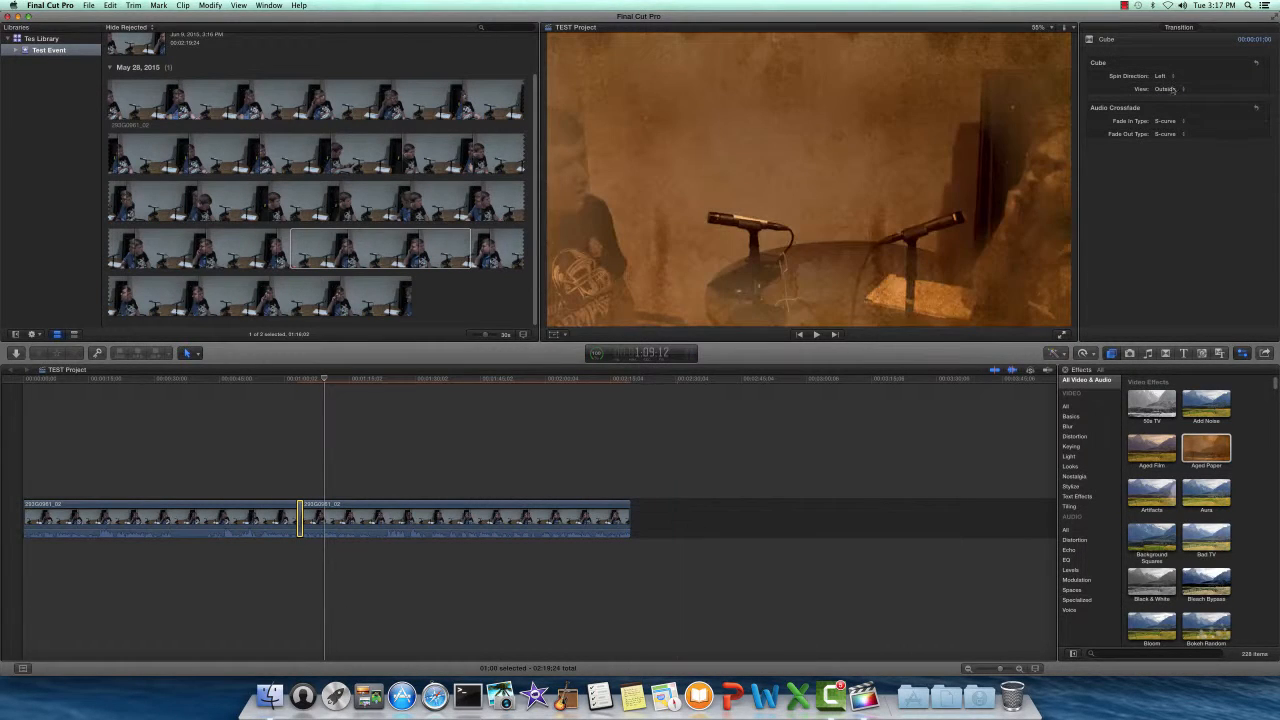
# - Lower the second clip's Aged Paper to Amount 52.26 and Mask Size 54.59, then toggle it off to compare
pyautogui.click(370, 517)
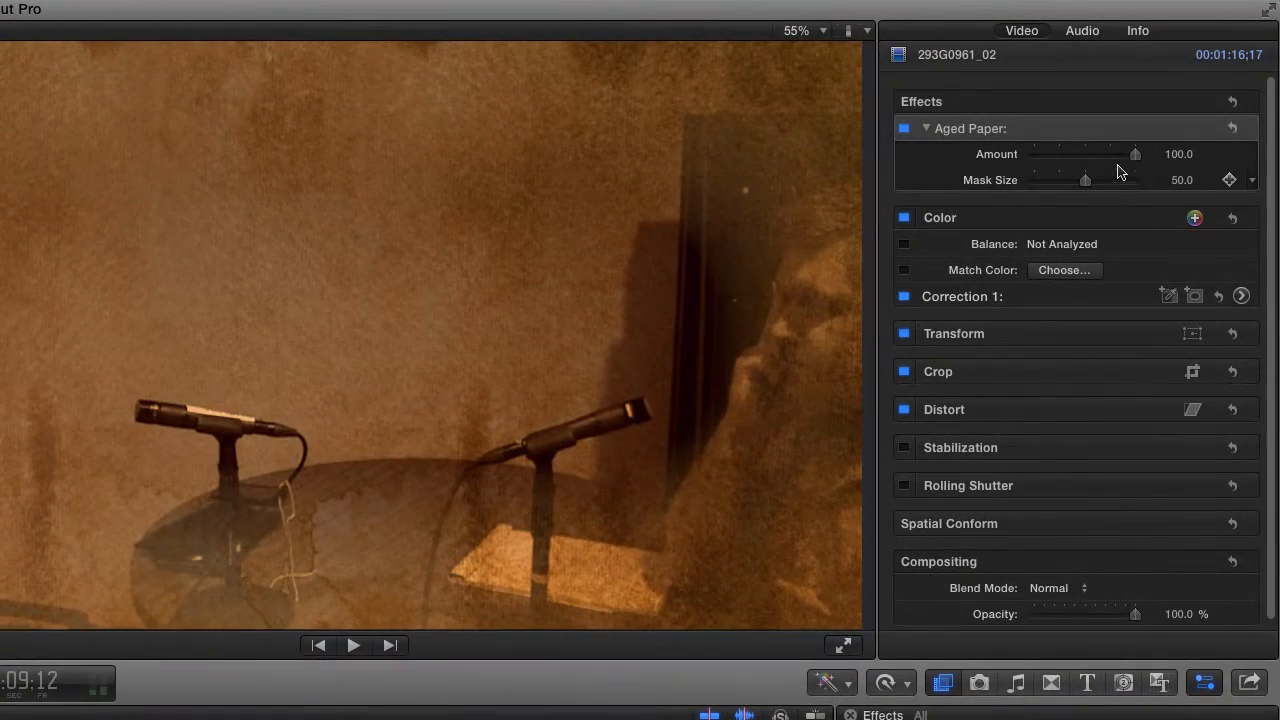
pyautogui.moveTo(1135, 155); pyautogui.dragTo(1089, 184)
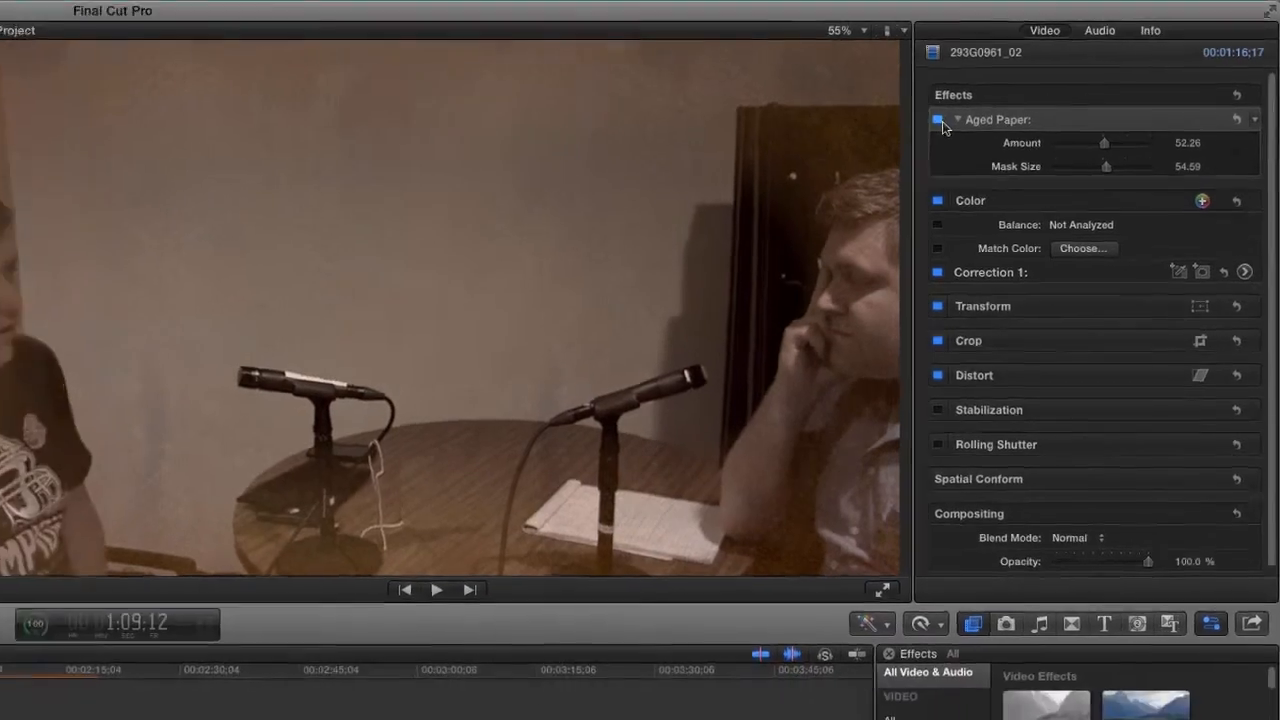
pyautogui.click(904, 128)
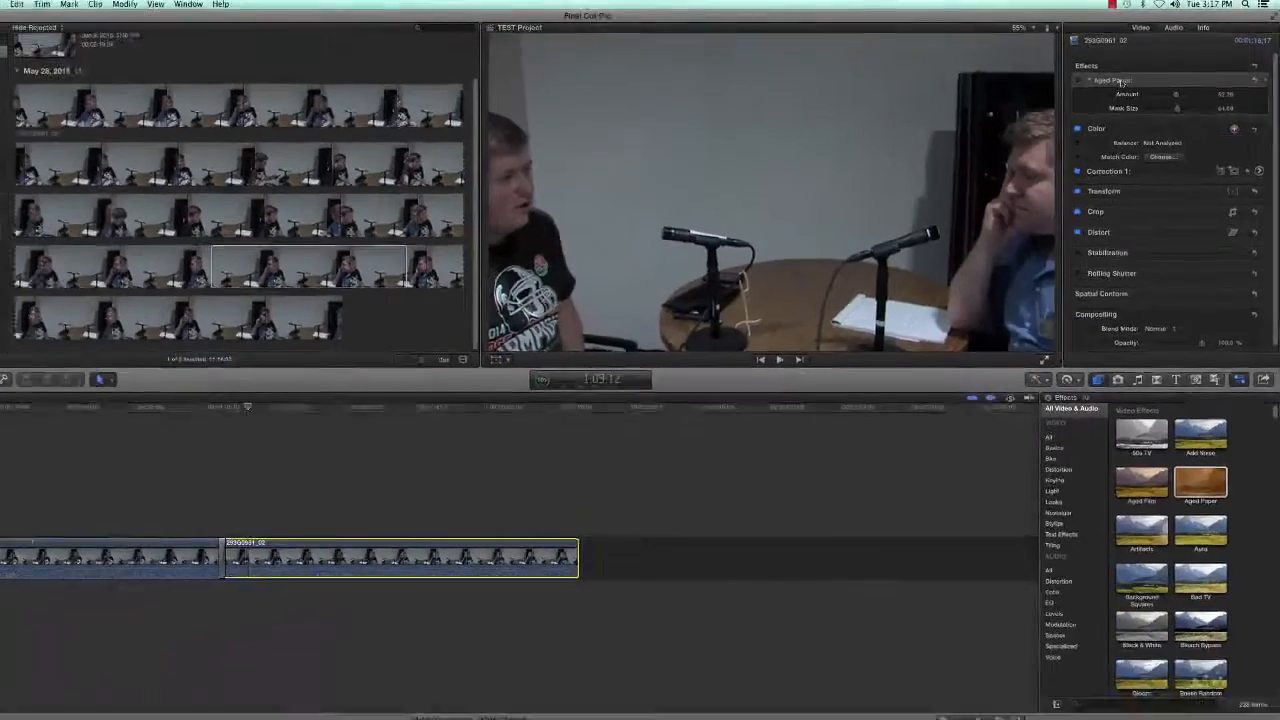
# - Swap the second clip's Aged Paper effect for Black & White at Amount 100, switched on
pyautogui.click(1078, 80)
pyautogui.click(1168, 84)
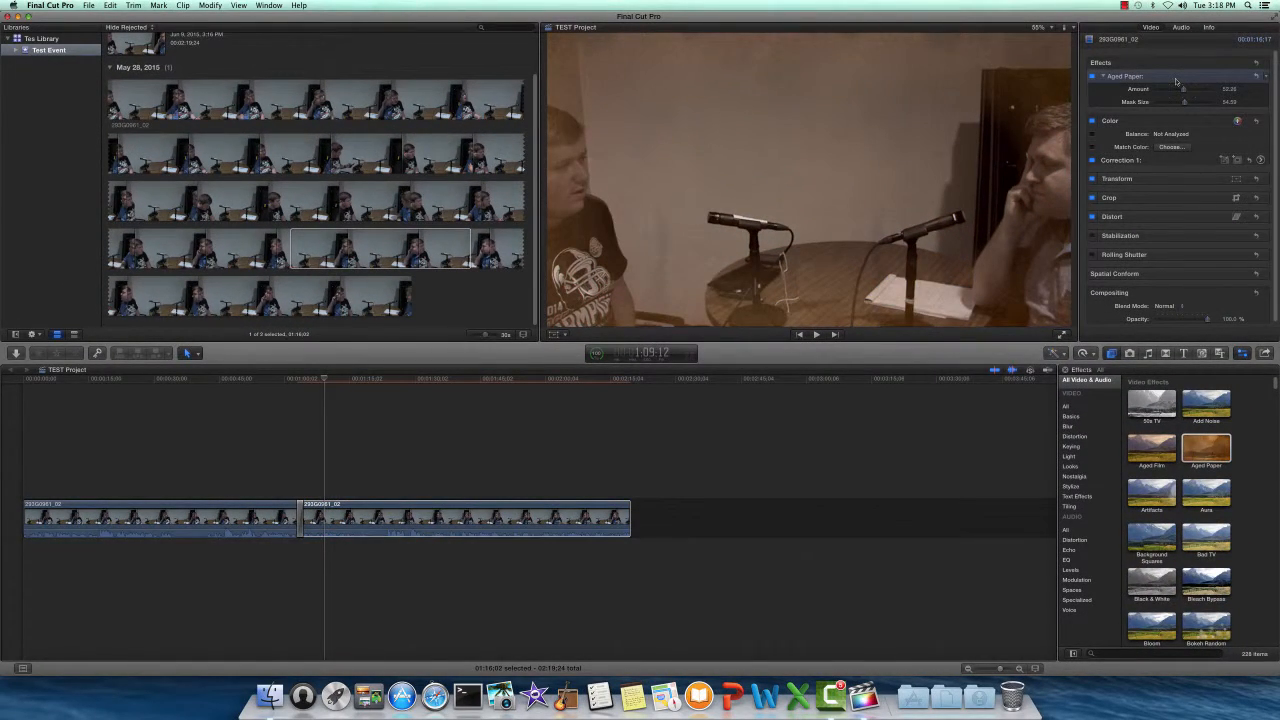
pyautogui.press('Delete')
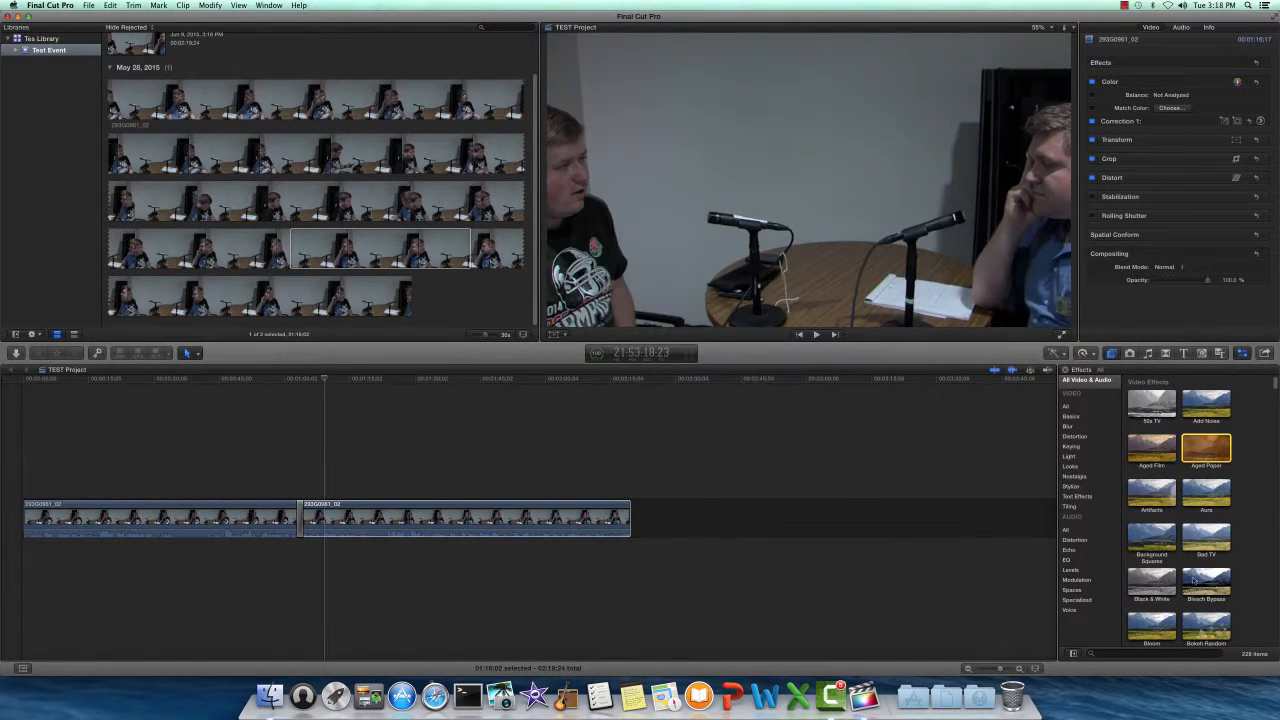
pyautogui.moveTo(1152, 582); pyautogui.dragTo(480, 510)
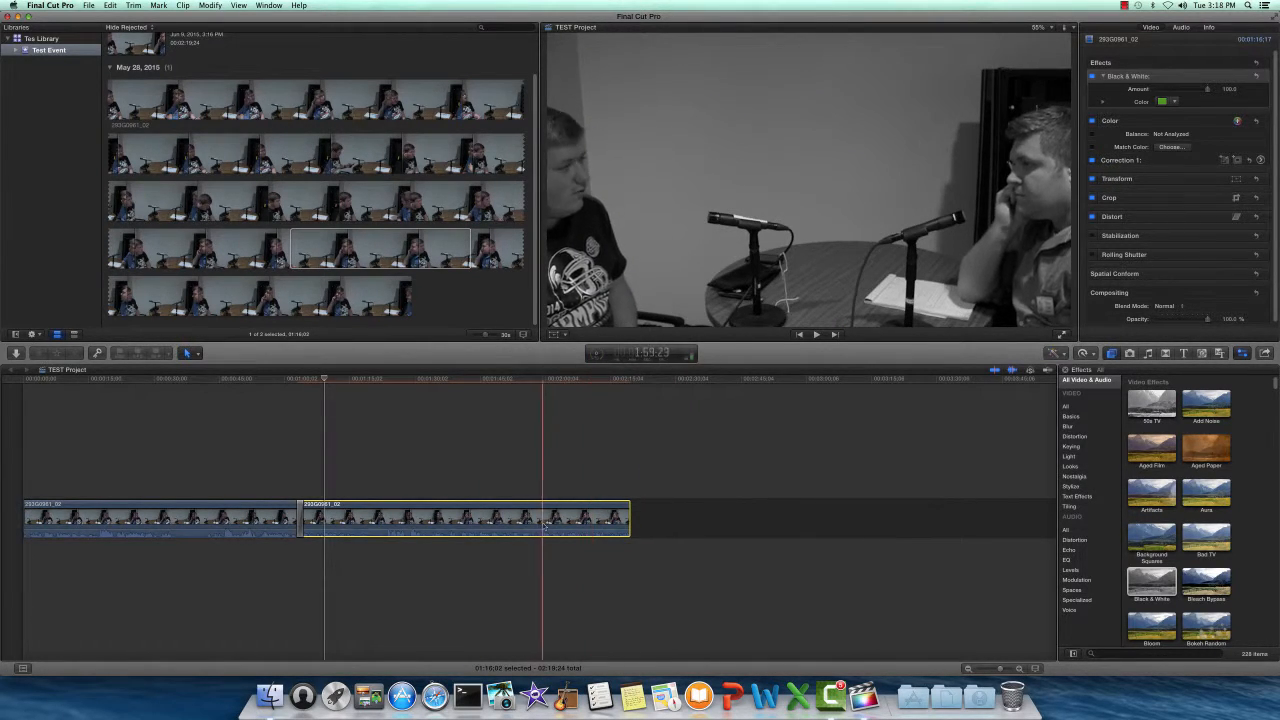
pyautogui.click(351, 380)
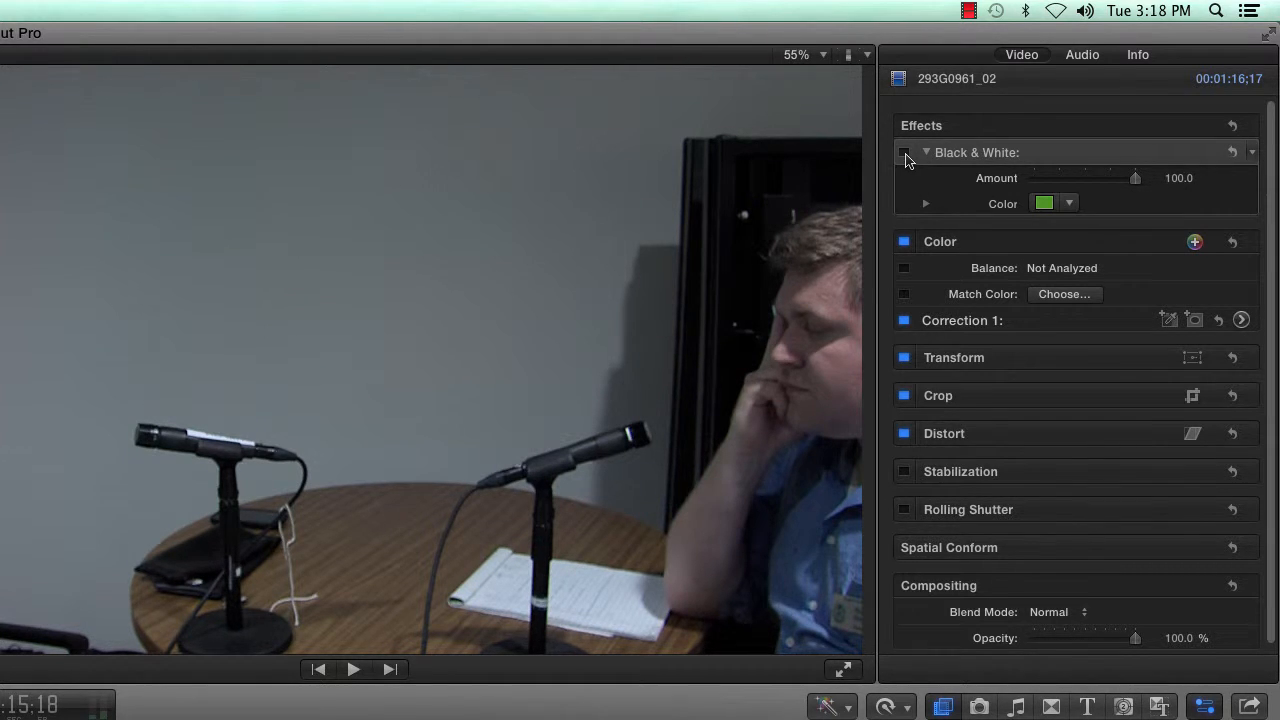
pyautogui.click(904, 156)
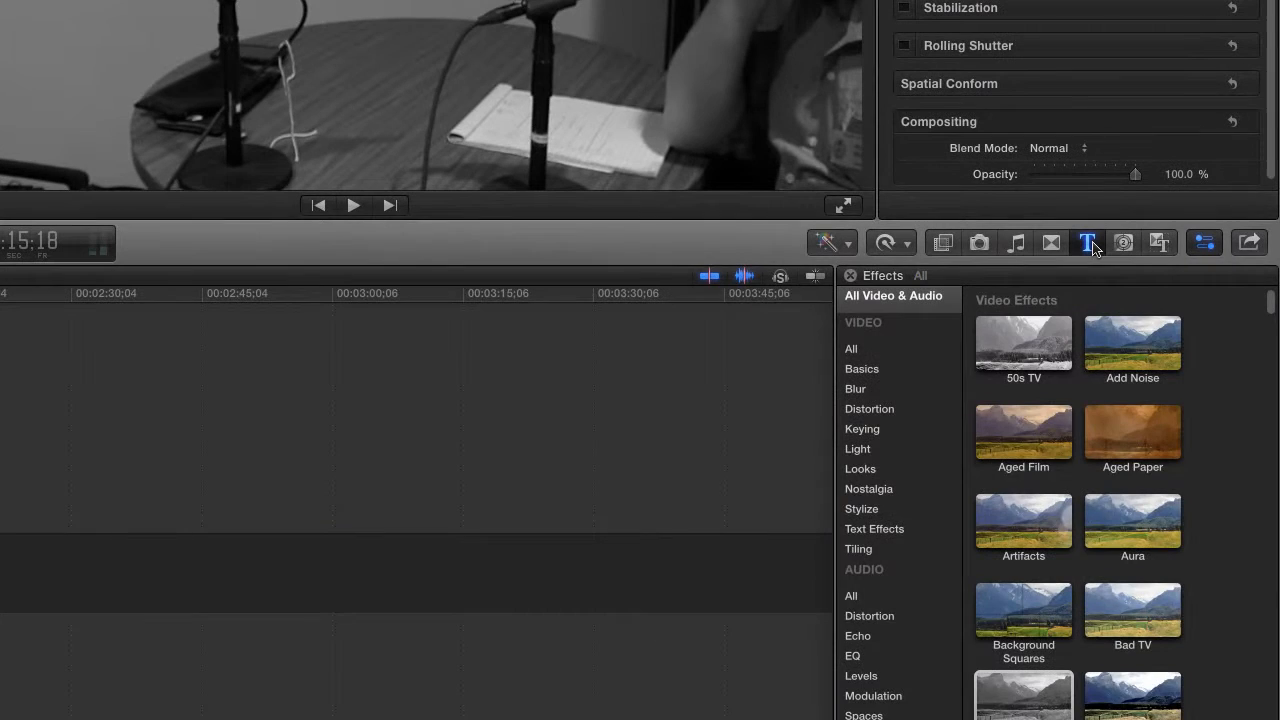
# - Add a Basic Lower Third title from Lower Thirds above the second clip in the timeline
pyautogui.click(1184, 354)
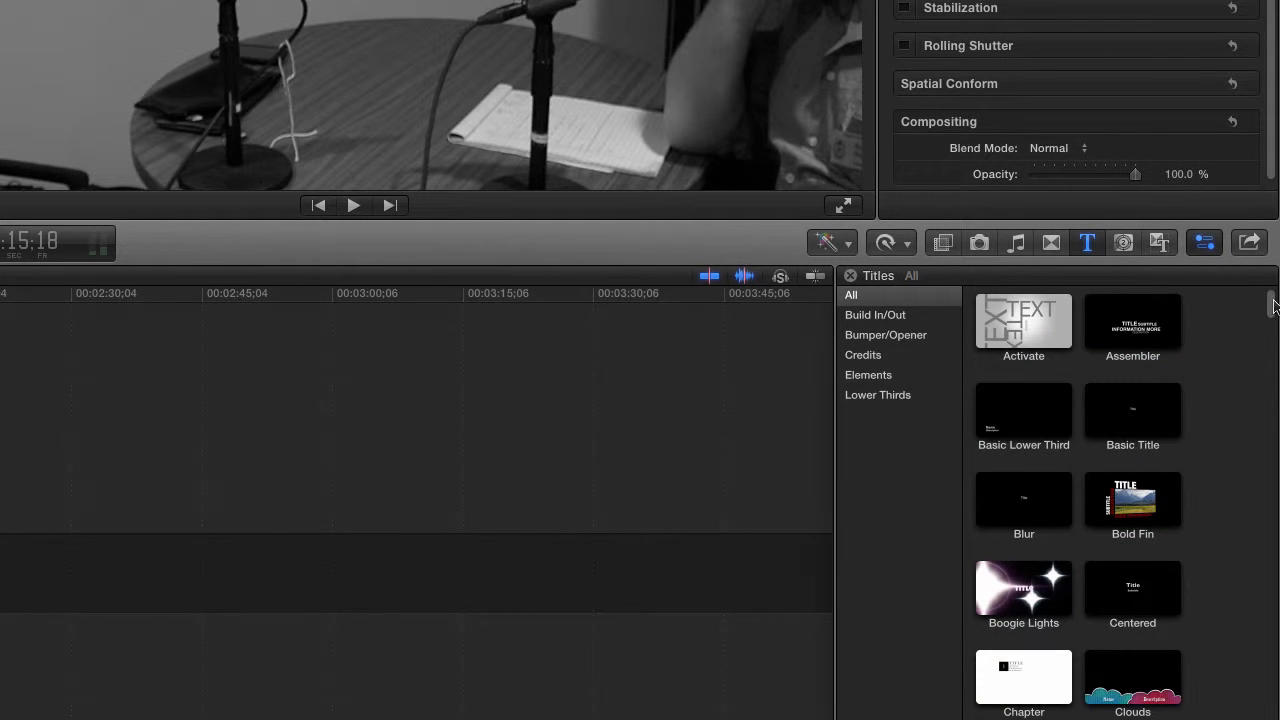
pyautogui.moveTo(1273, 306); pyautogui.dragTo(1273, 298)
pyautogui.click(875, 398)
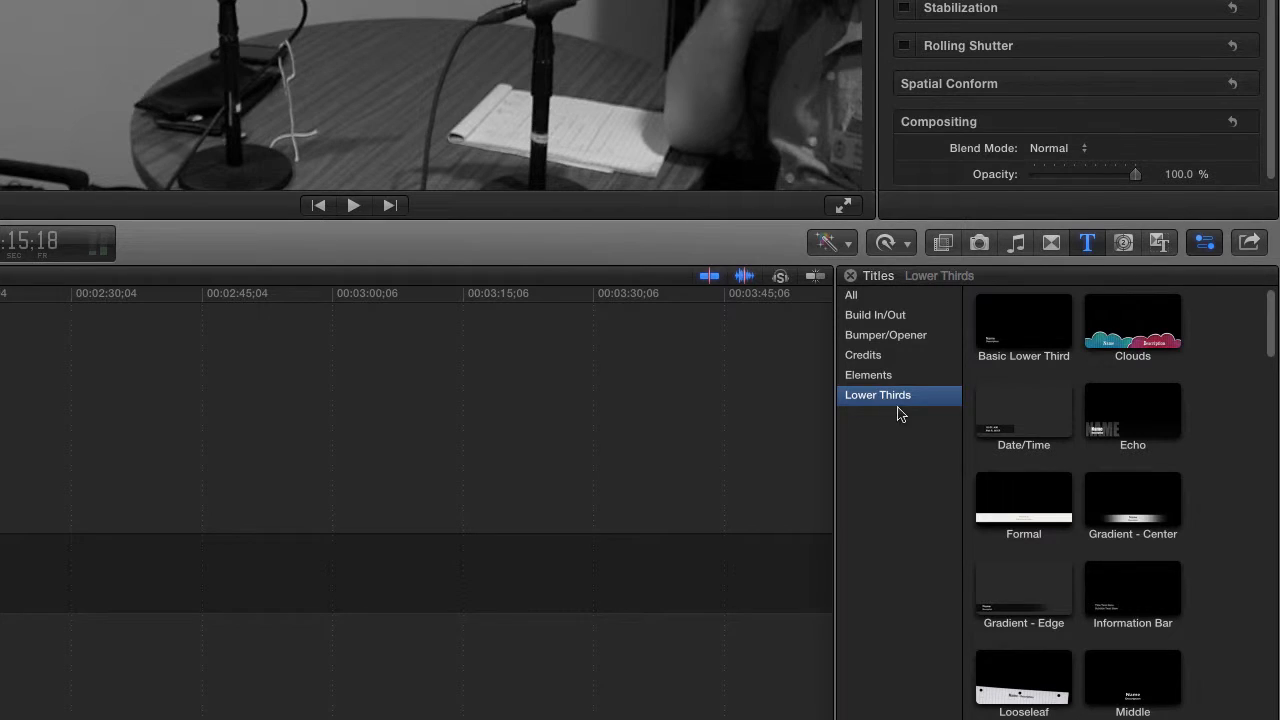
pyautogui.click(1005, 338)
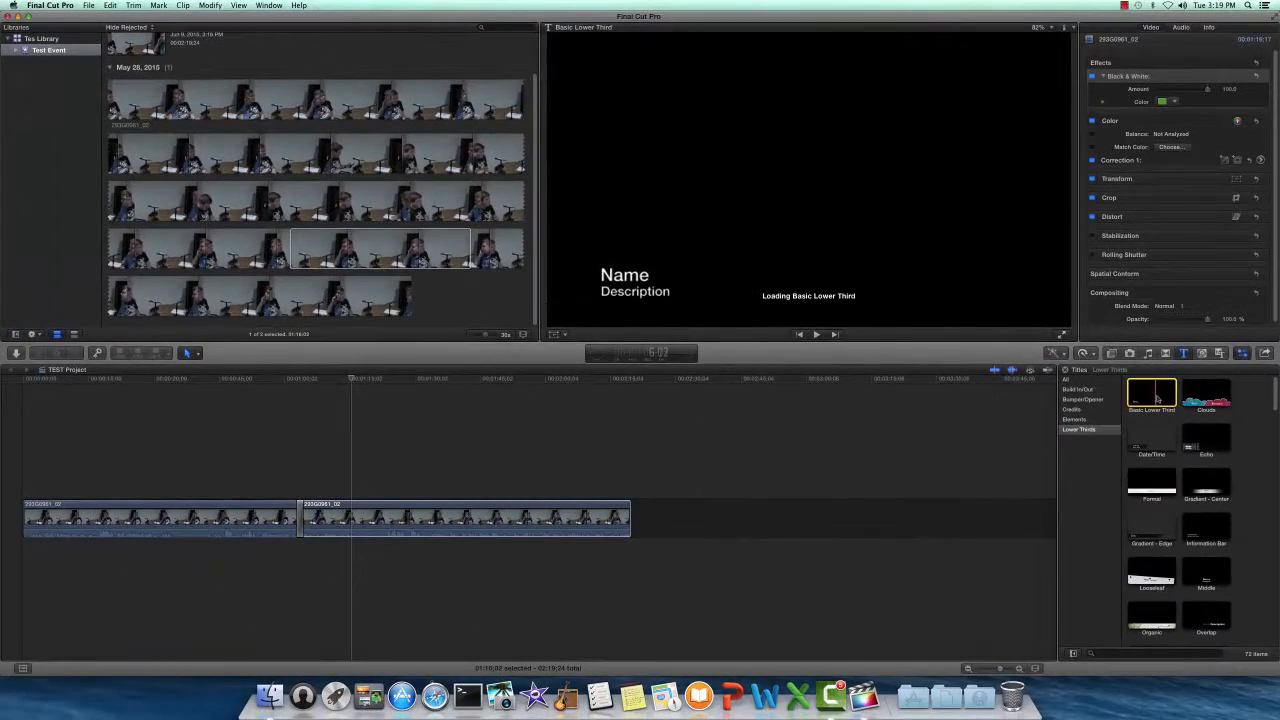
pyautogui.moveTo(1050, 352); pyautogui.dragTo(340, 458)
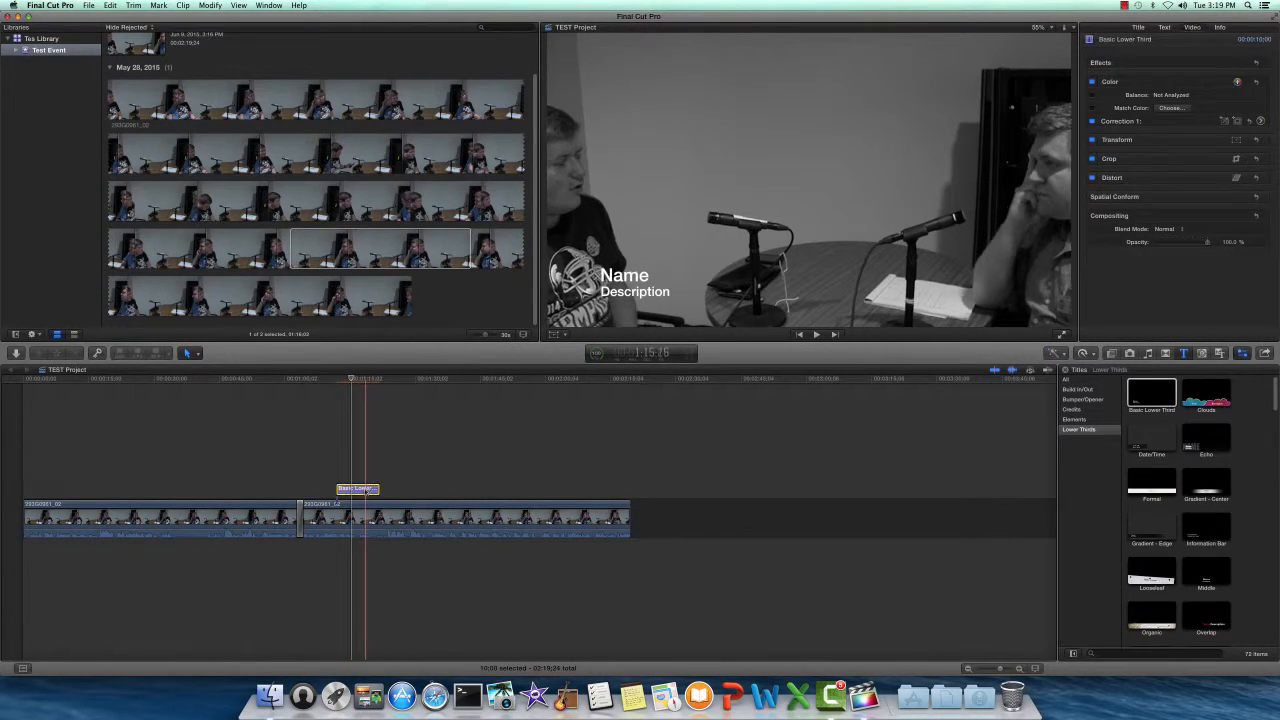
# - Replace the lower third's Name placeholder with the interviewee's name
pyautogui.click(358, 489)
pyautogui.doubleClick(358, 489)
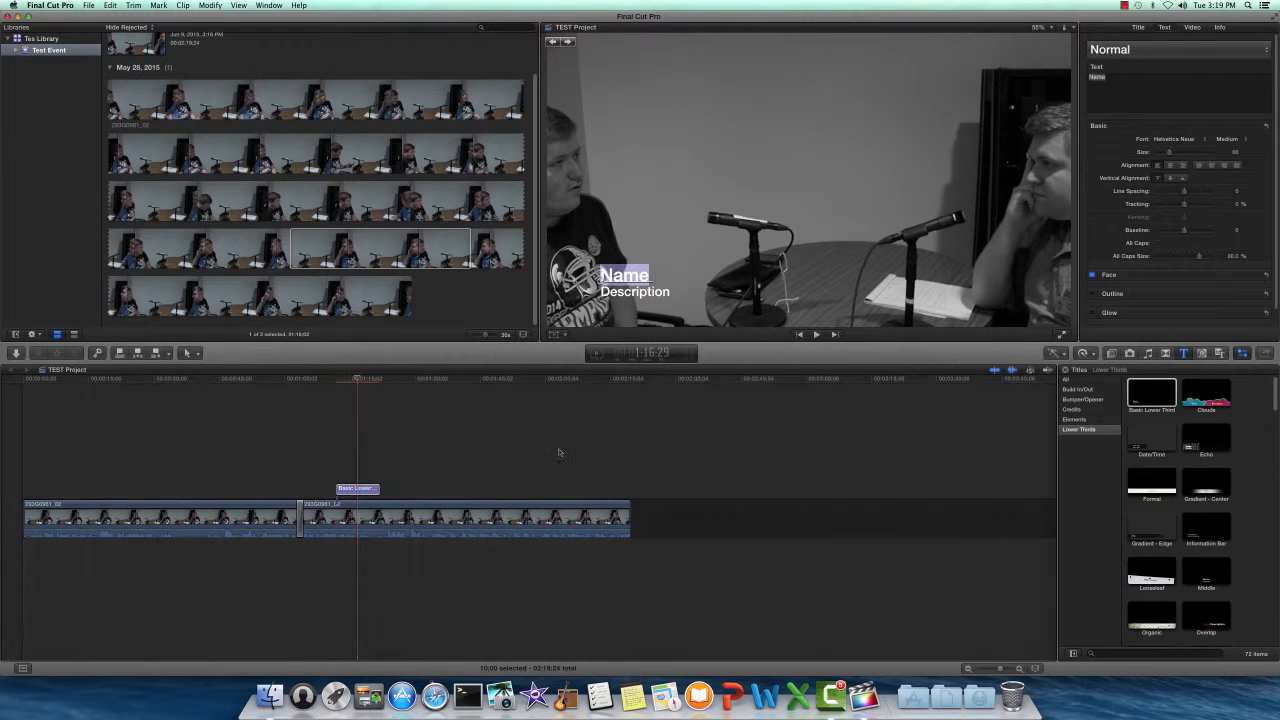
pyautogui.click(1107, 78)
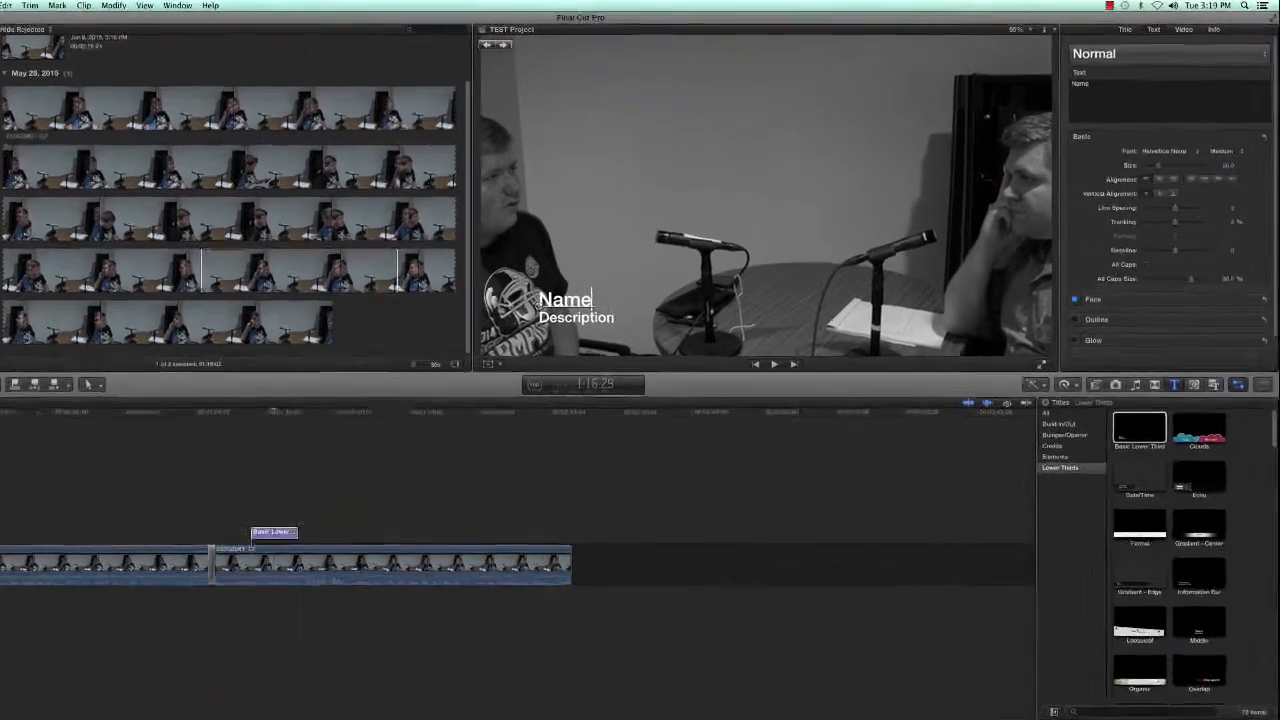
pyautogui.press('BackSpace')
pyautogui.press('BackSpace')
pyautogui.press('BackSpace')
pyautogui.press('BackSpace')
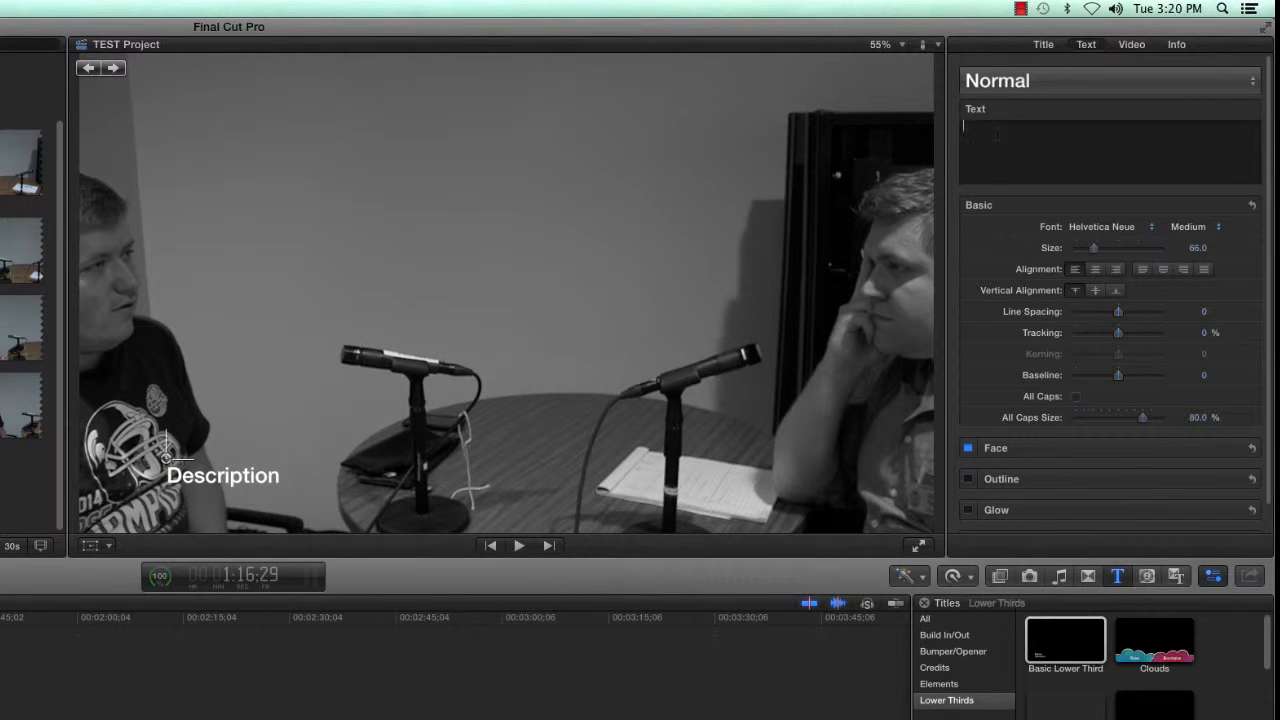
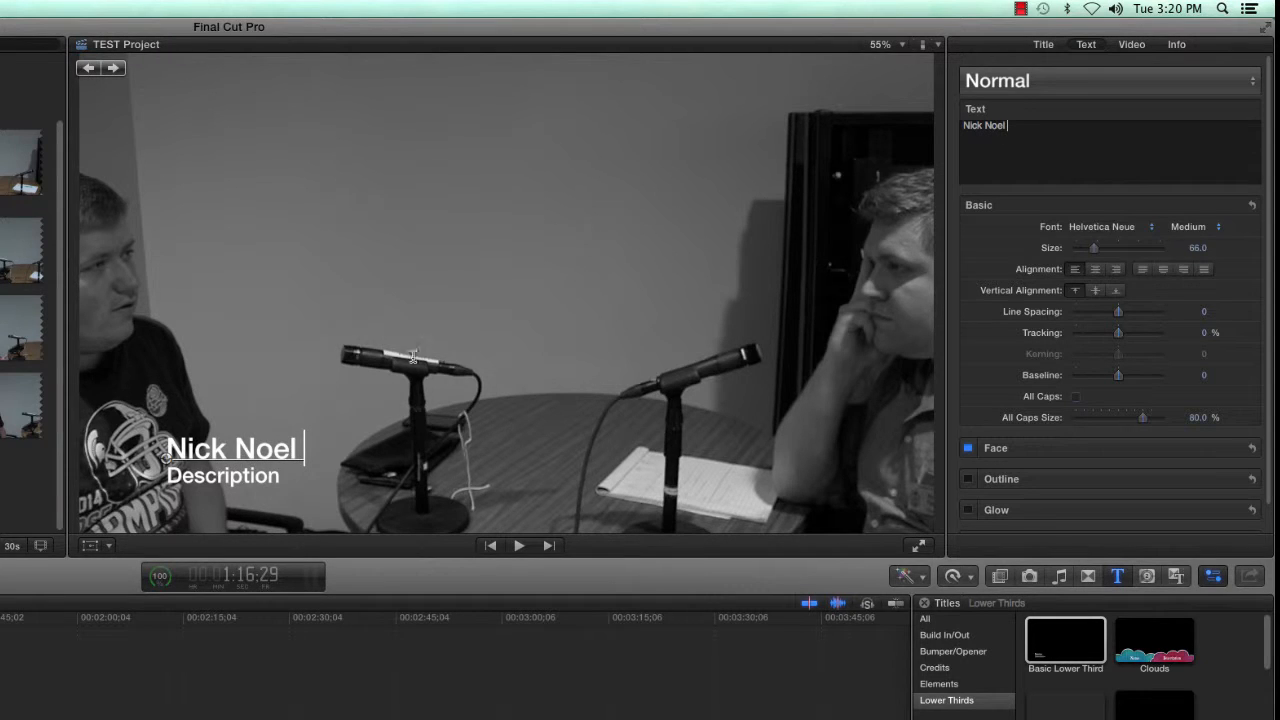
# - Replace the Description placeholder line with 'Media Center Manager'
pyautogui.click(245, 477)
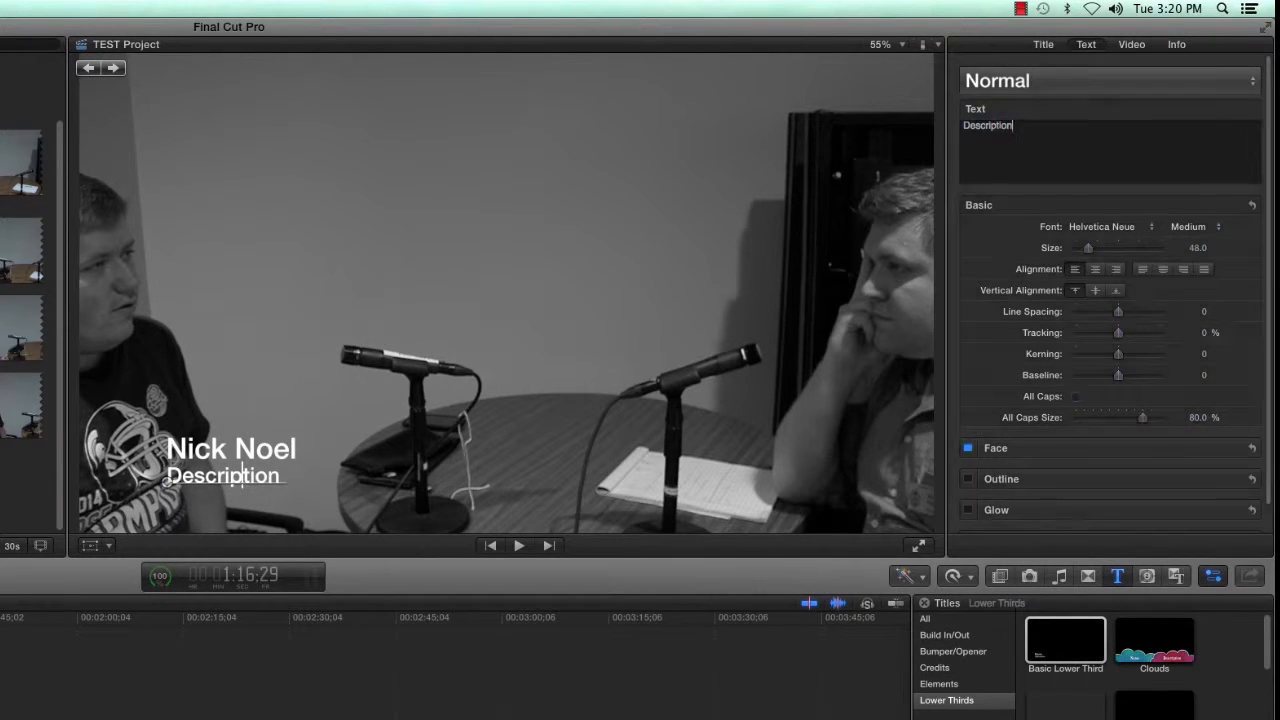
pyautogui.press('super+a')
pyautogui.press('BackSpace')
pyautogui.write('M')
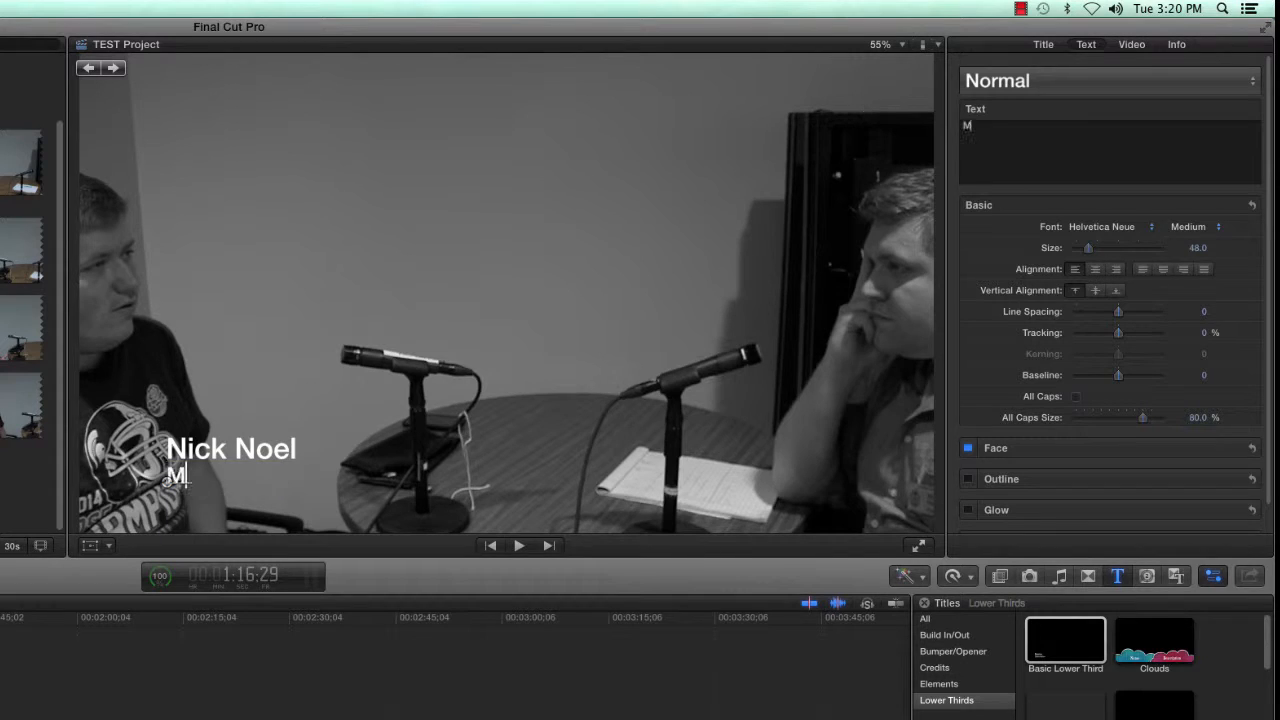
pyautogui.write('edia Center ')
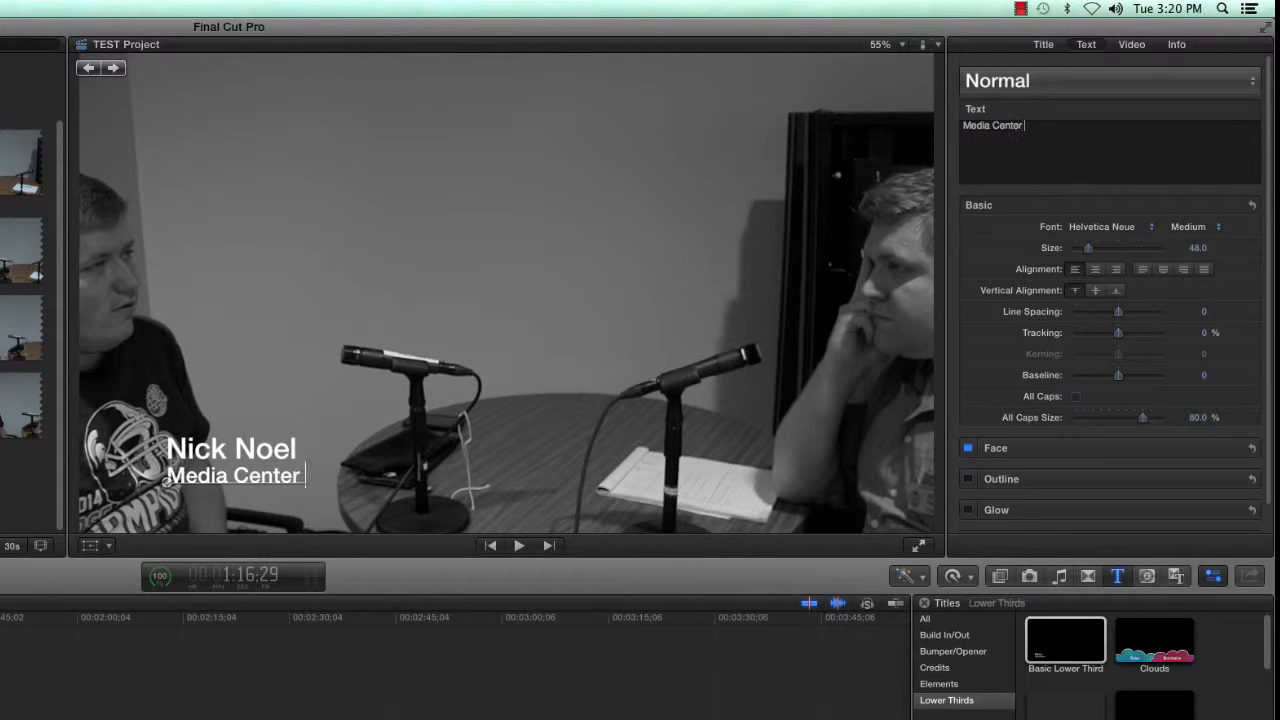
pyautogui.write('Manager')
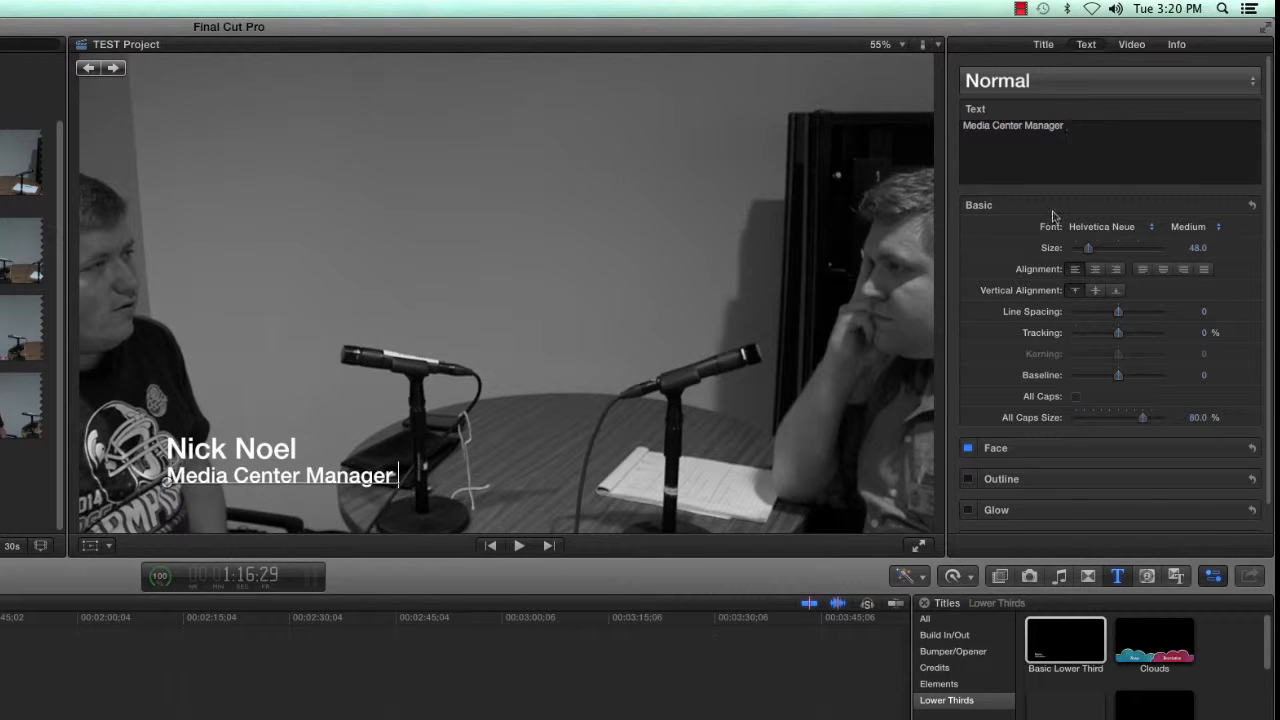
# - Enlarge the Media Center Manager line to size 61, keep Helvetica Neue, and finish editing
pyautogui.scroll(-1, 1160, 332)
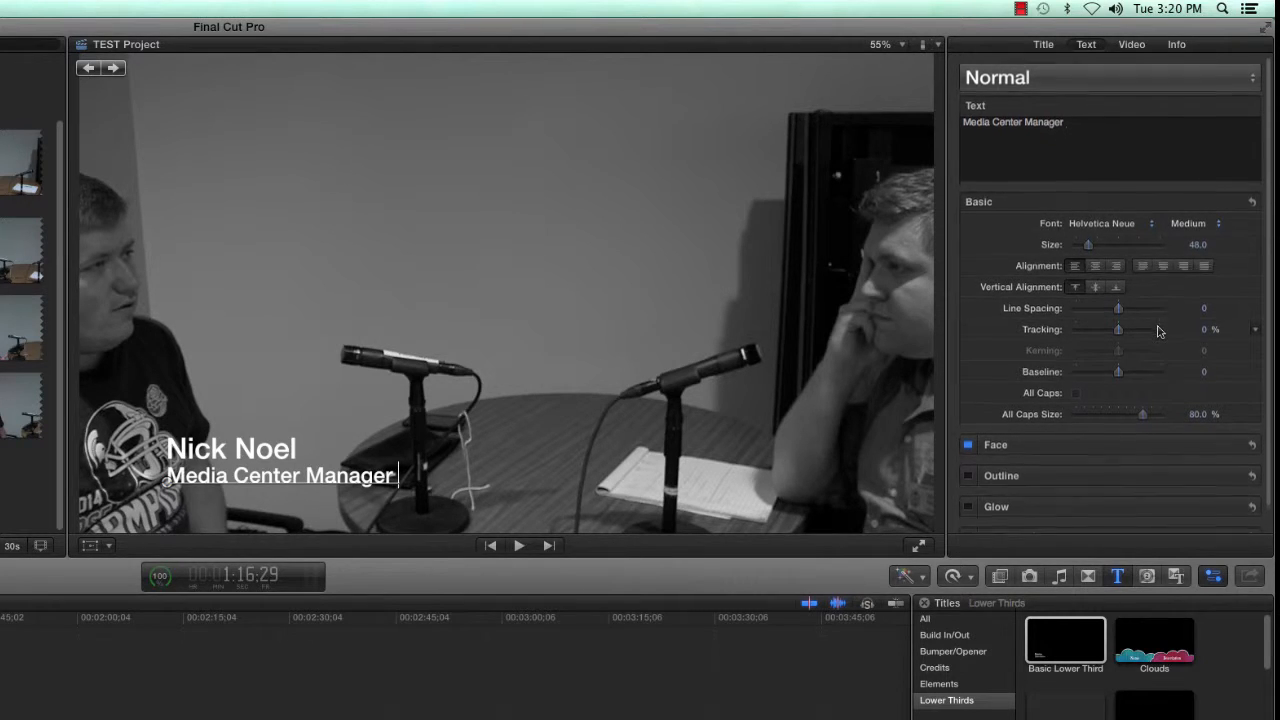
pyautogui.scroll(-2, 1160, 332)
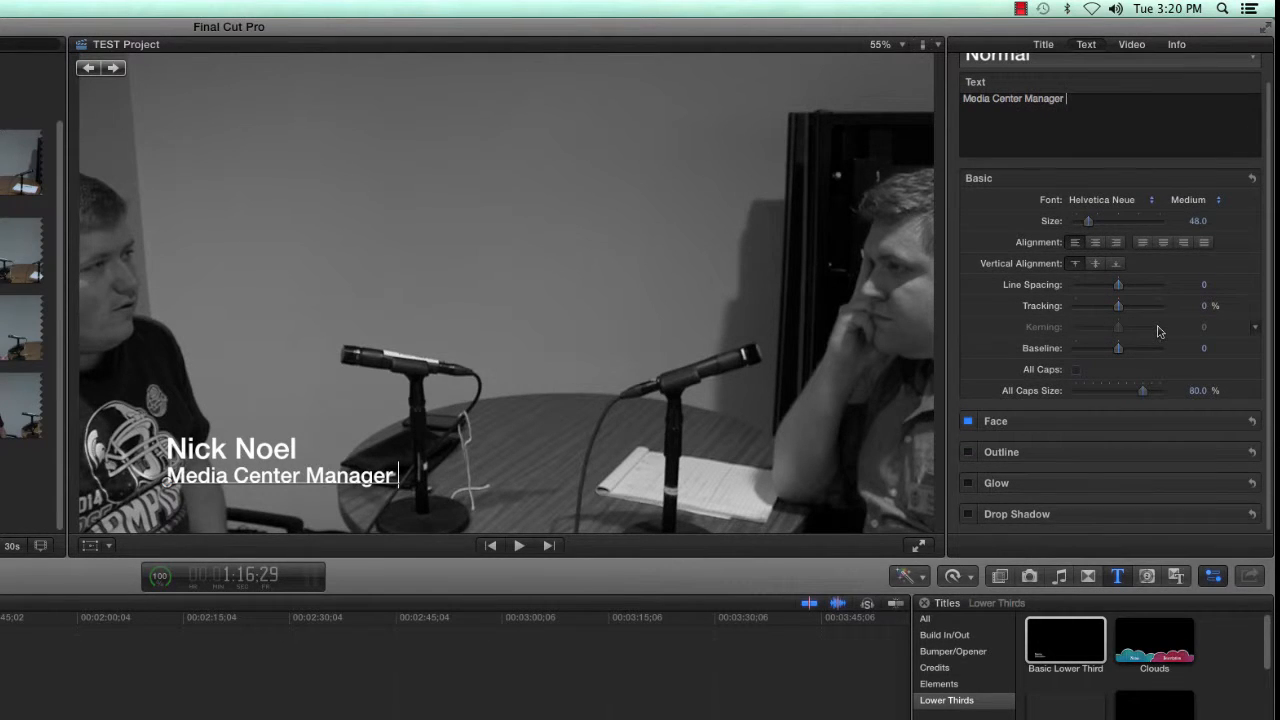
pyautogui.moveTo(1088, 221)
pyautogui.mouseDown()
pyautogui.moveTo(1122, 224)
pyautogui.moveTo(1092, 222)
pyautogui.mouseUp()
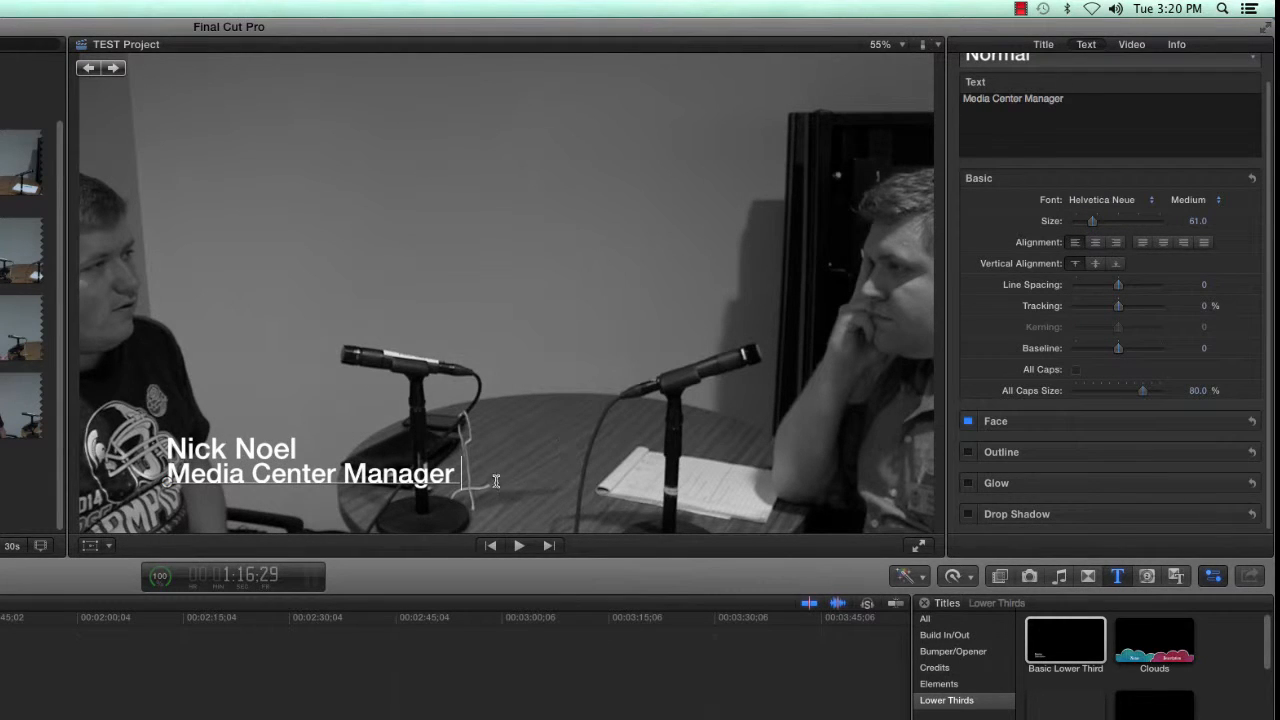
pyautogui.click(1140, 204)
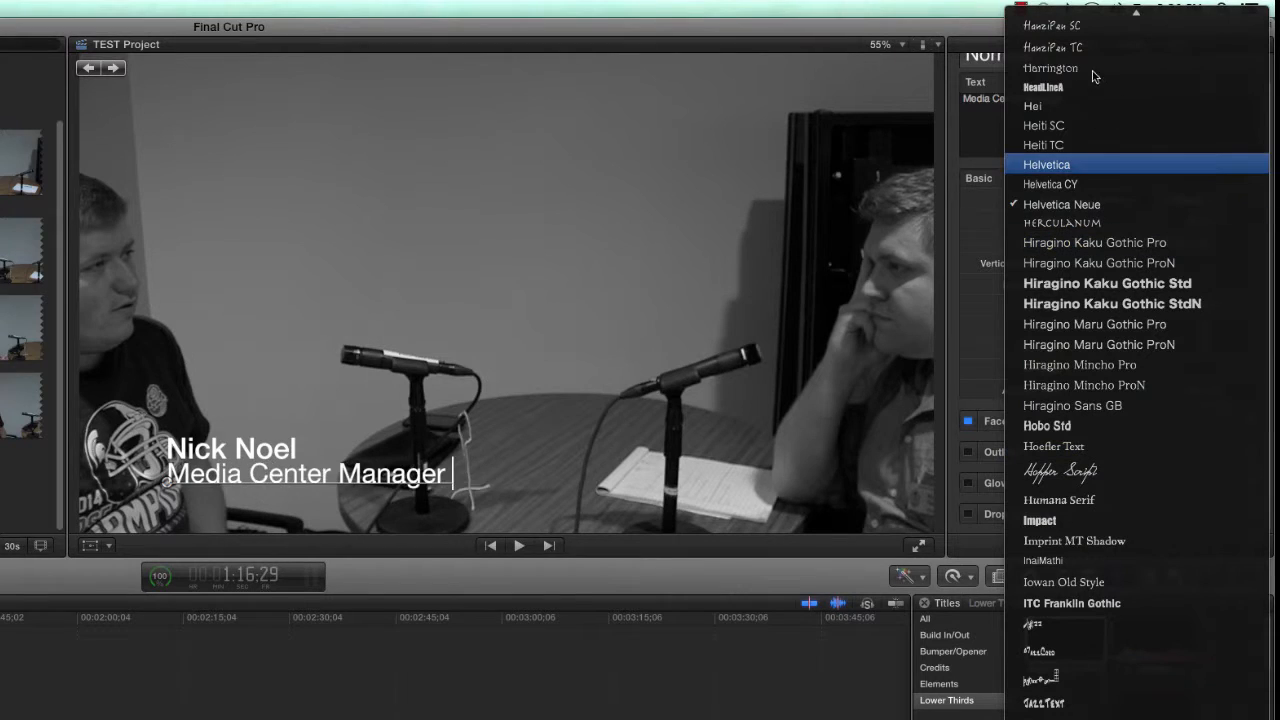
pyautogui.click(1093, 205)
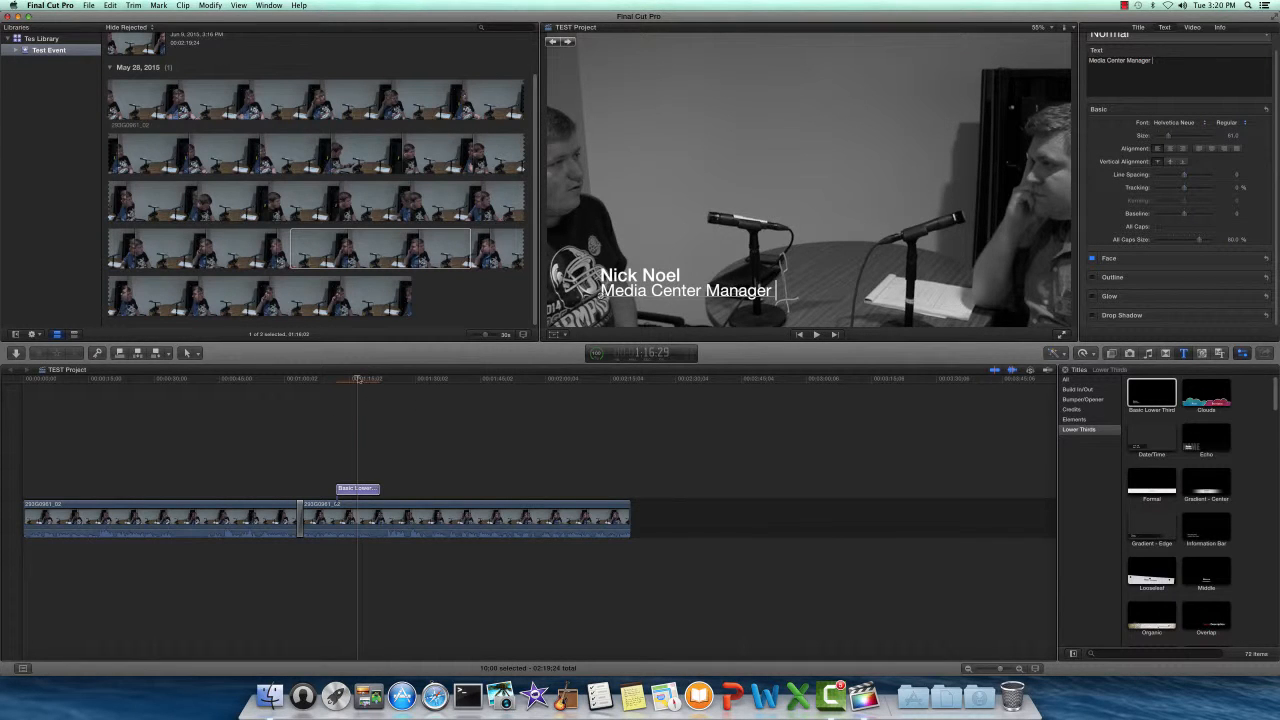
pyautogui.click(17, 418)
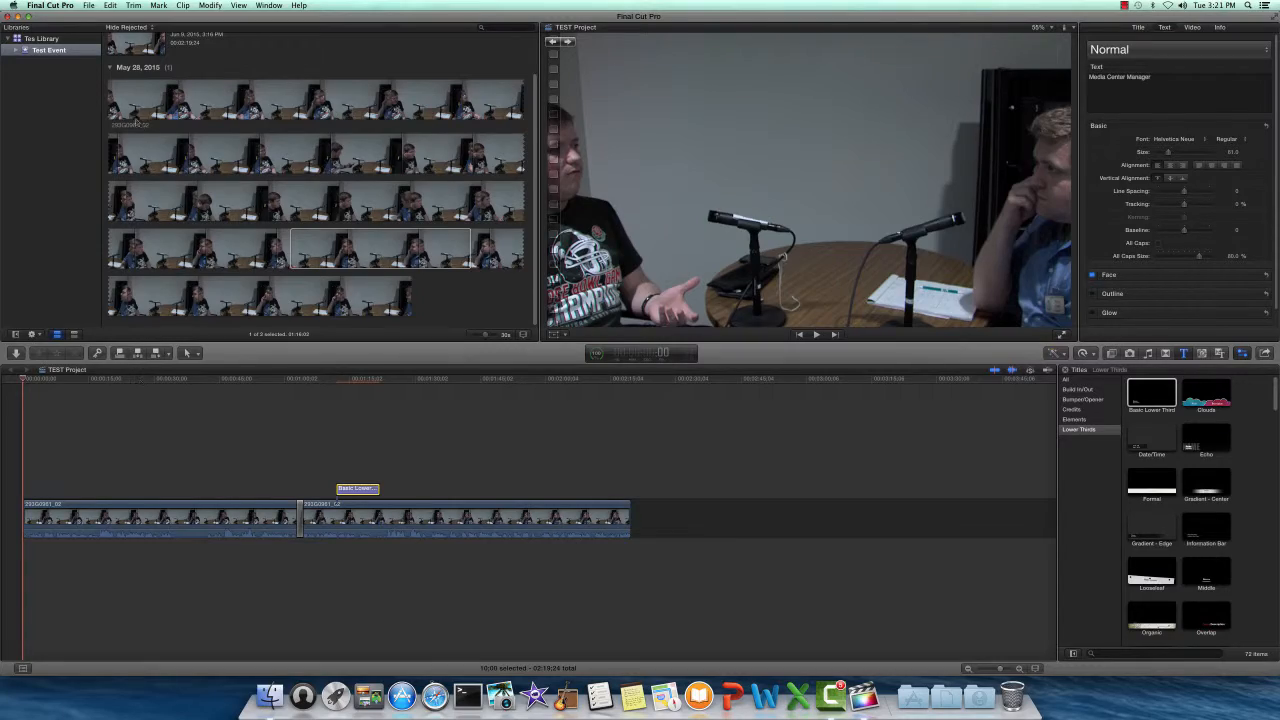
# - Start a File > Share > Master File export and view its Apple ProRes 422 settings
pyautogui.click(88, 5)
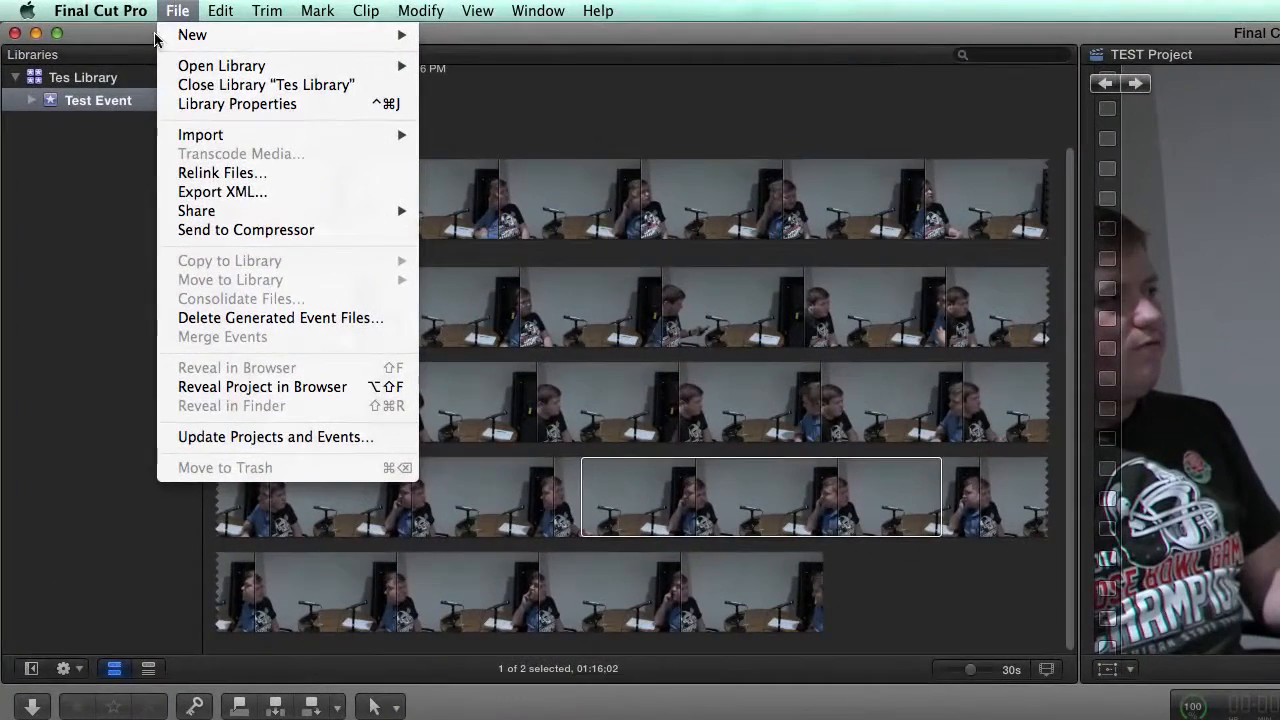
pyautogui.moveTo(181, 208)
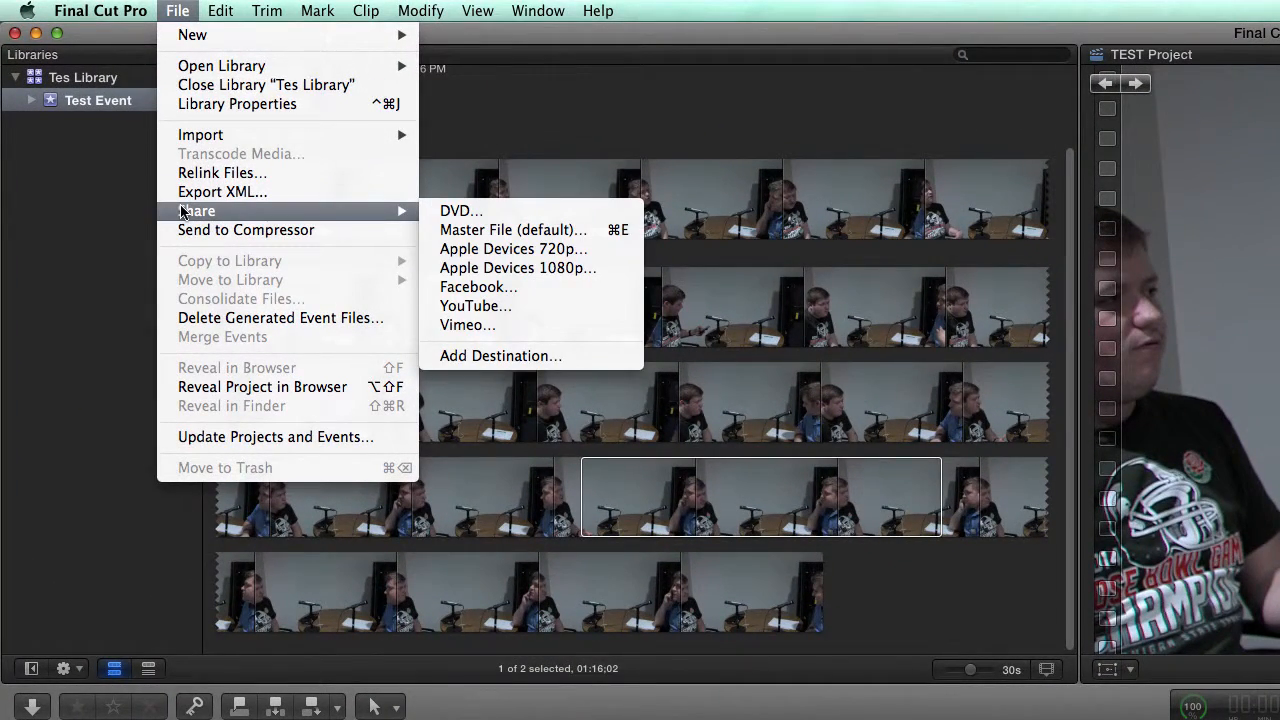
pyautogui.click(513, 230)
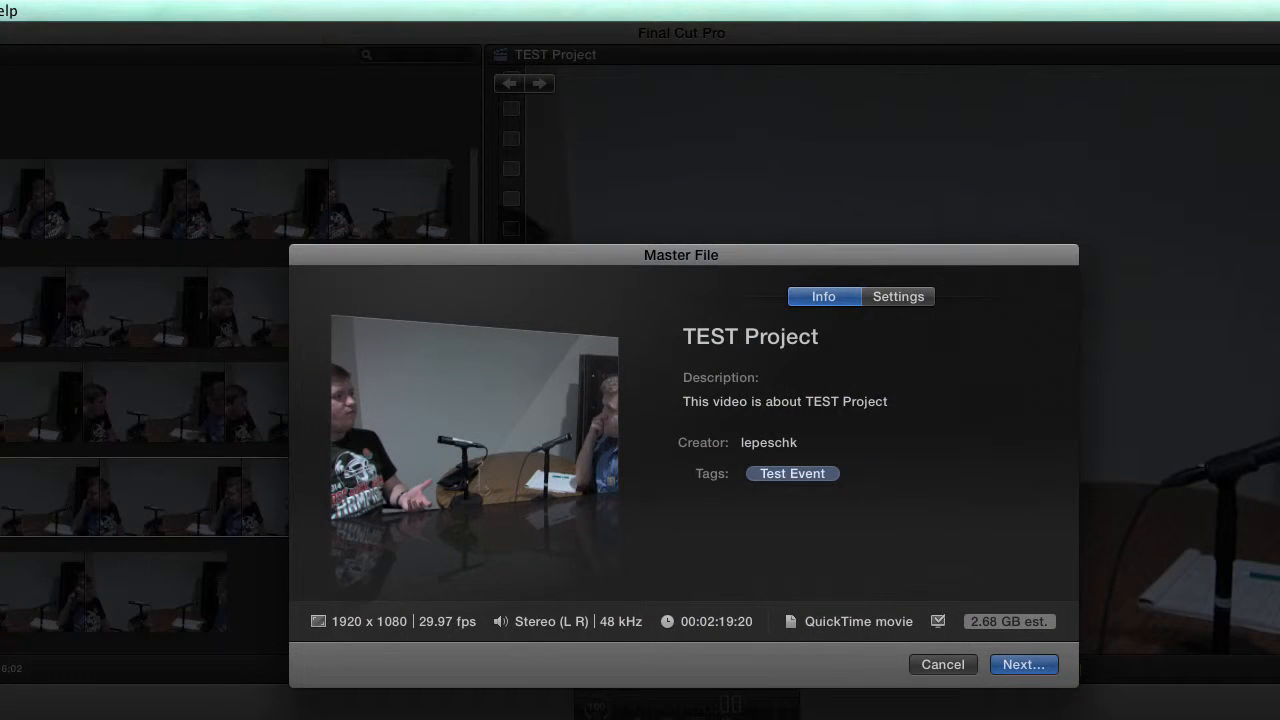
pyautogui.click(900, 296)
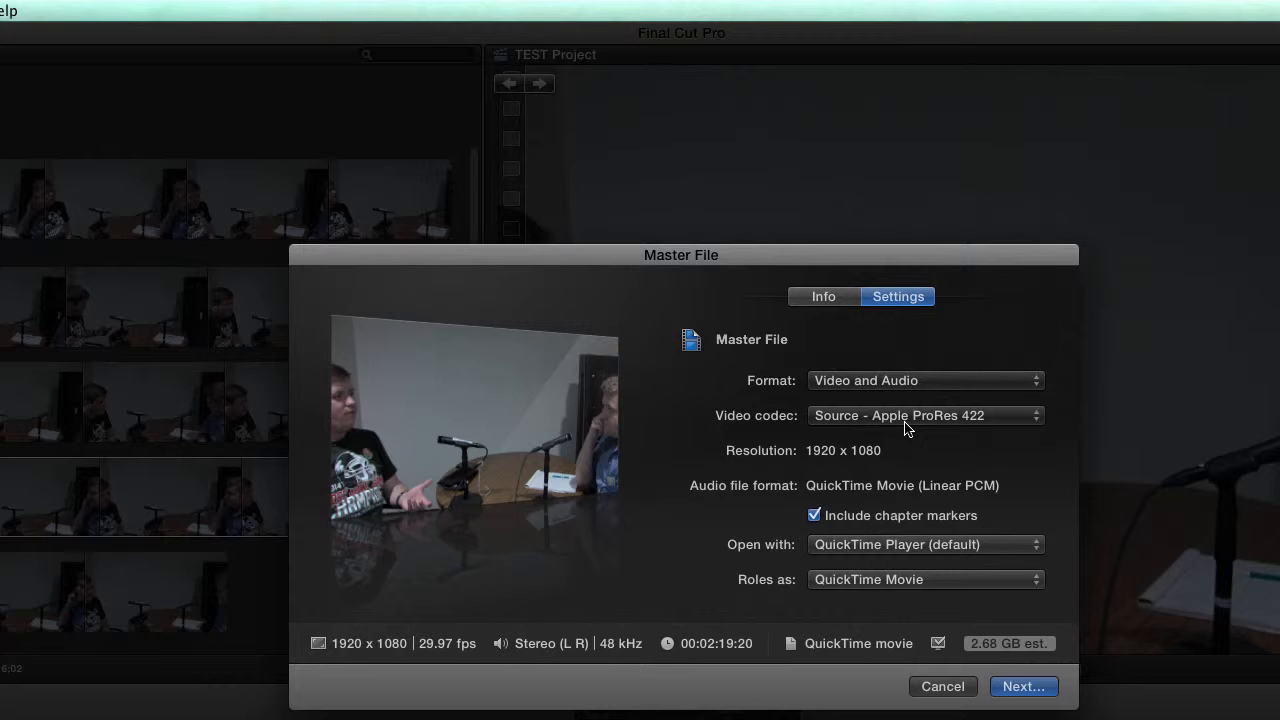
# - Set the video codec to H.264 (about 392 MB) and proceed to save as TEST Project in Documents
pyautogui.click(1017, 424)
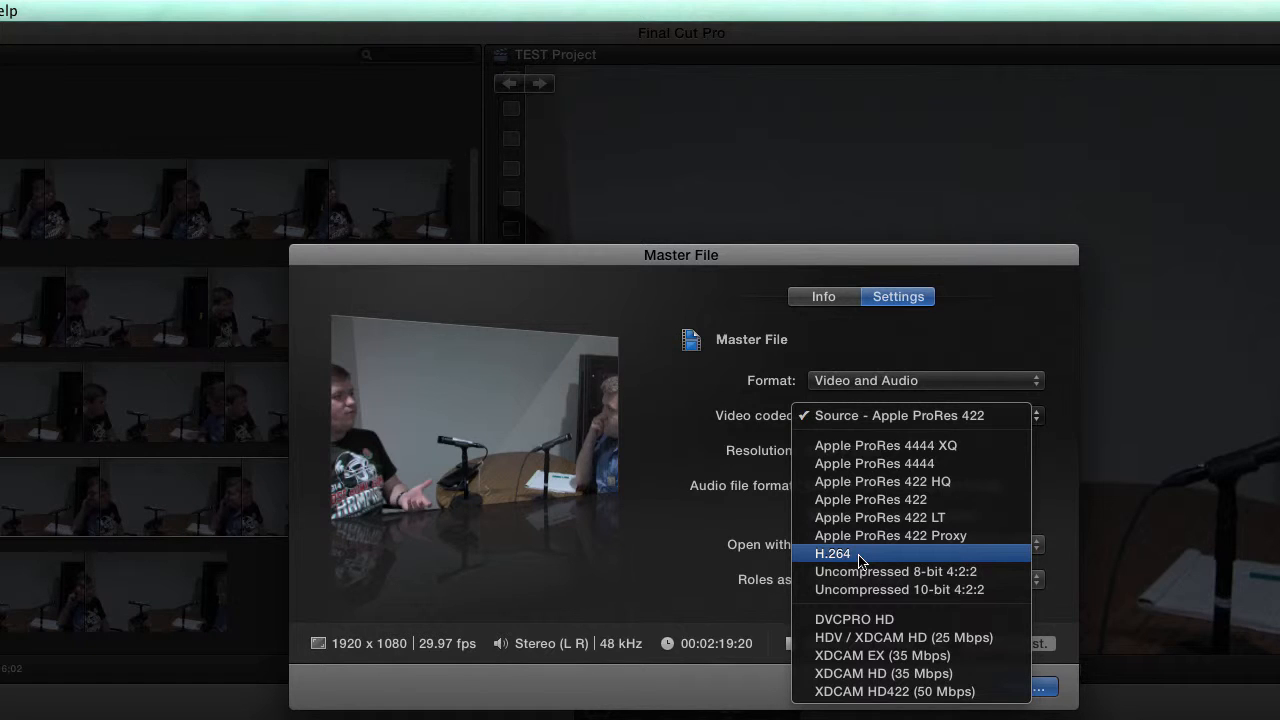
pyautogui.click(859, 556)
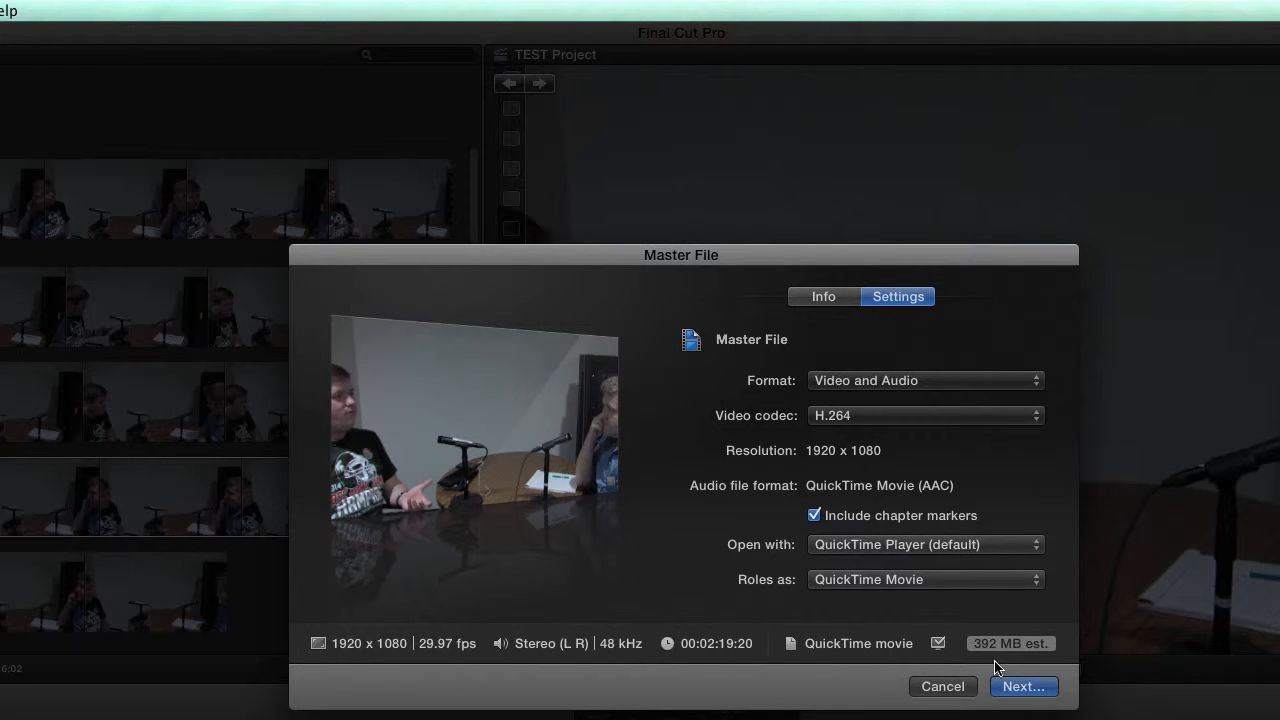
pyautogui.click(1018, 688)
pyautogui.click(1018, 688)
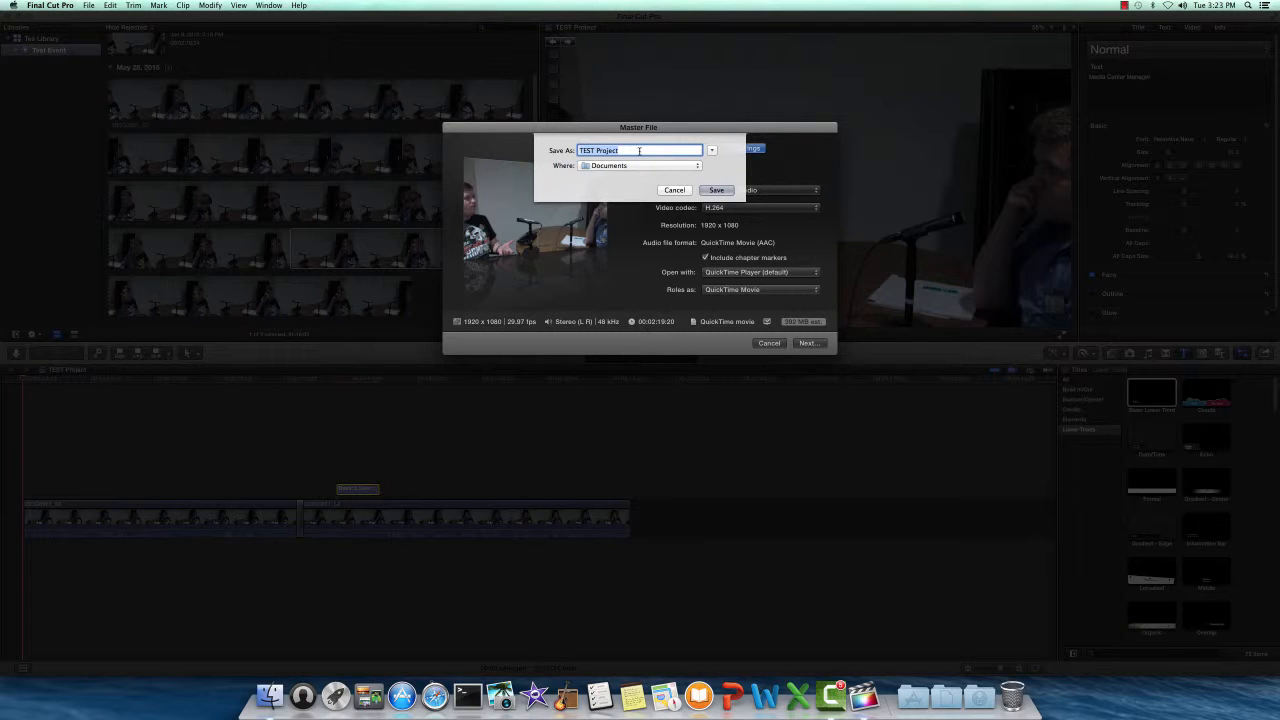
# - Save the TEST Project master file, monitor it in Background Tasks, and close the QuickTime preview
pyautogui.click(716, 190)
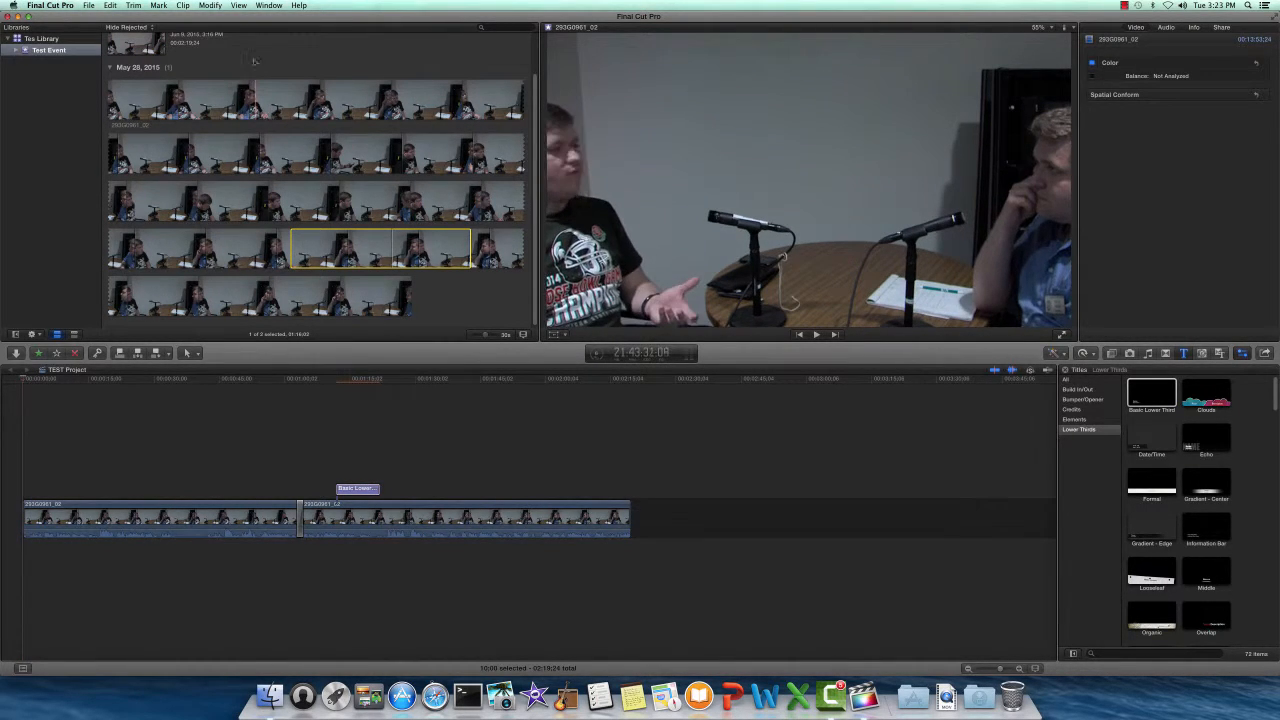
pyautogui.click(268, 5)
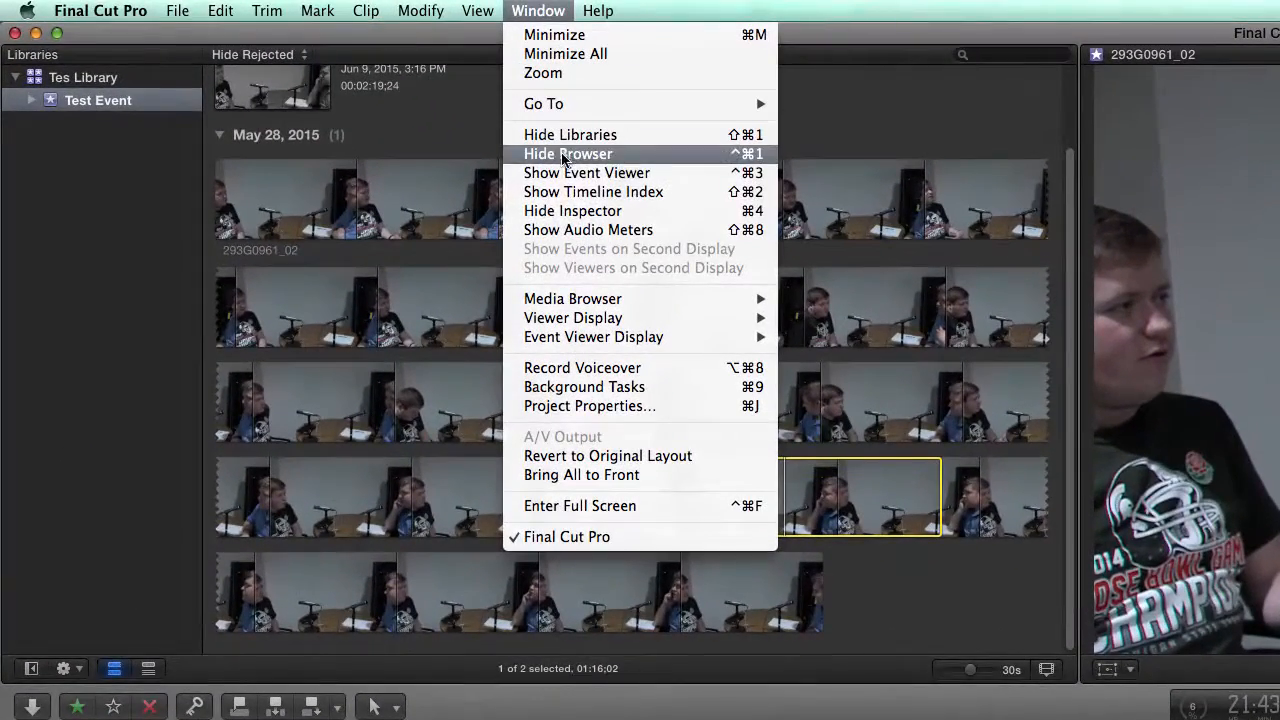
pyautogui.click(615, 398)
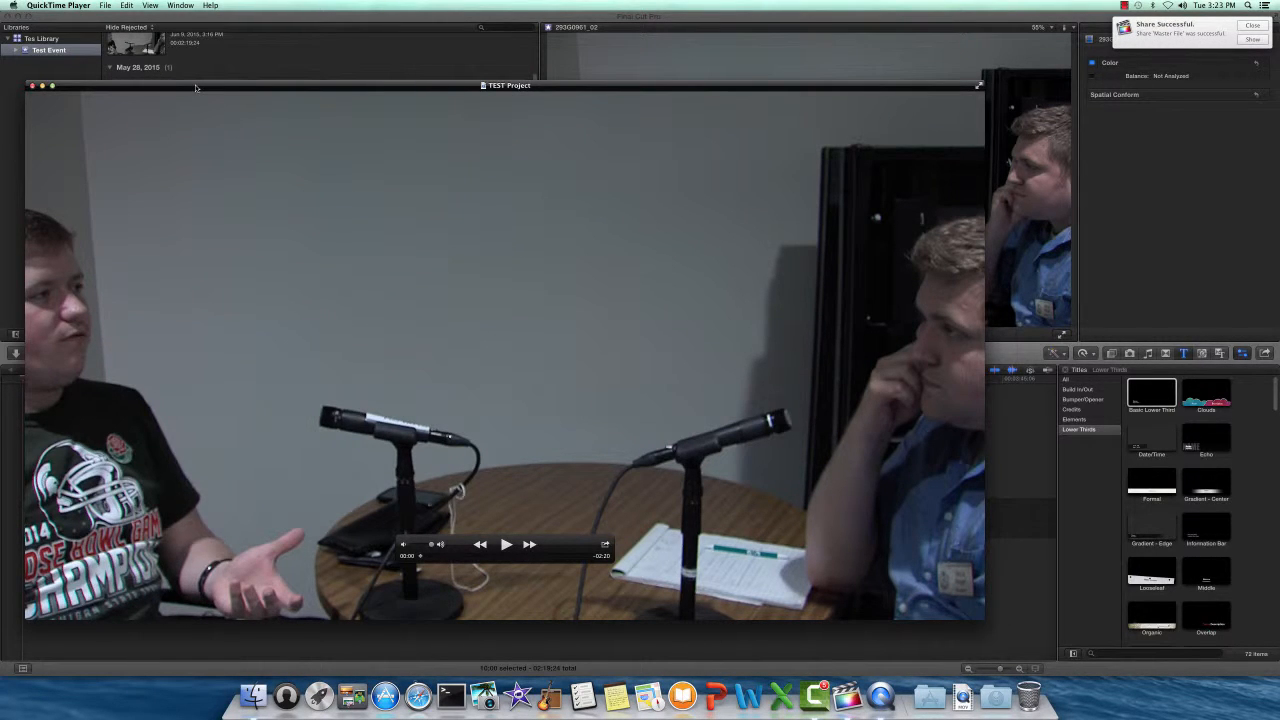
pyautogui.click(33, 87)
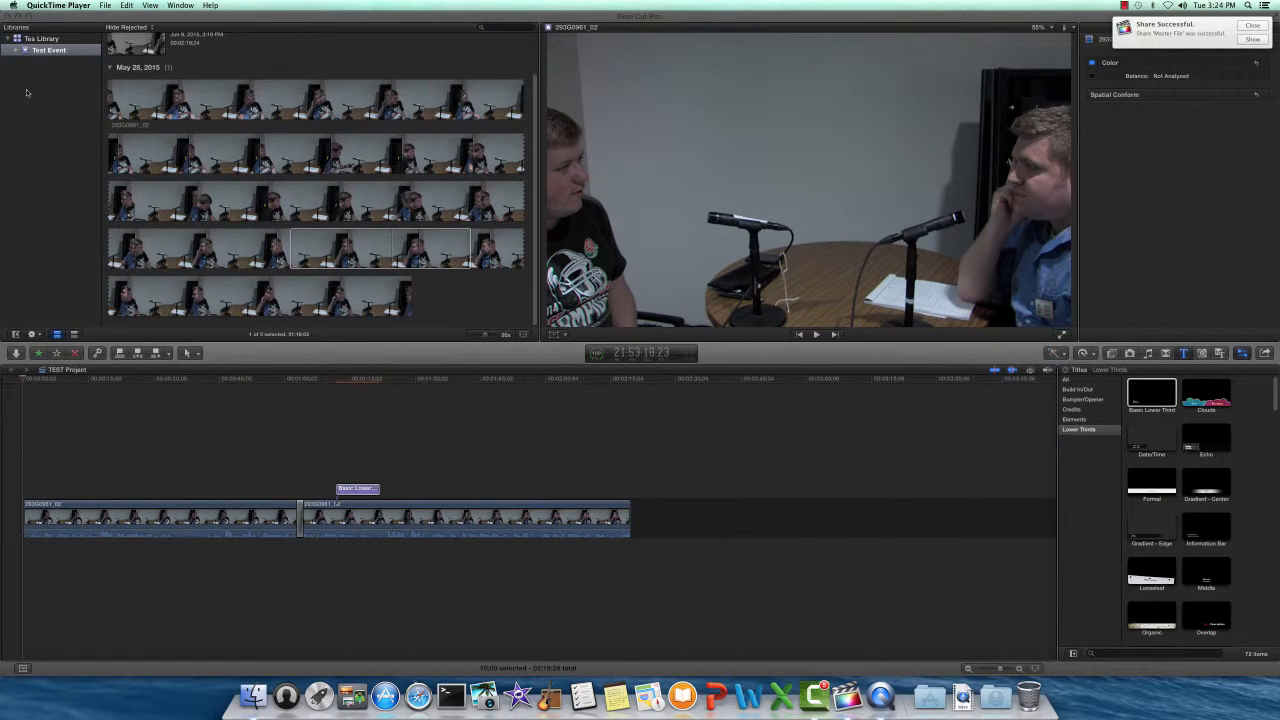
pyautogui.click(35, 92)
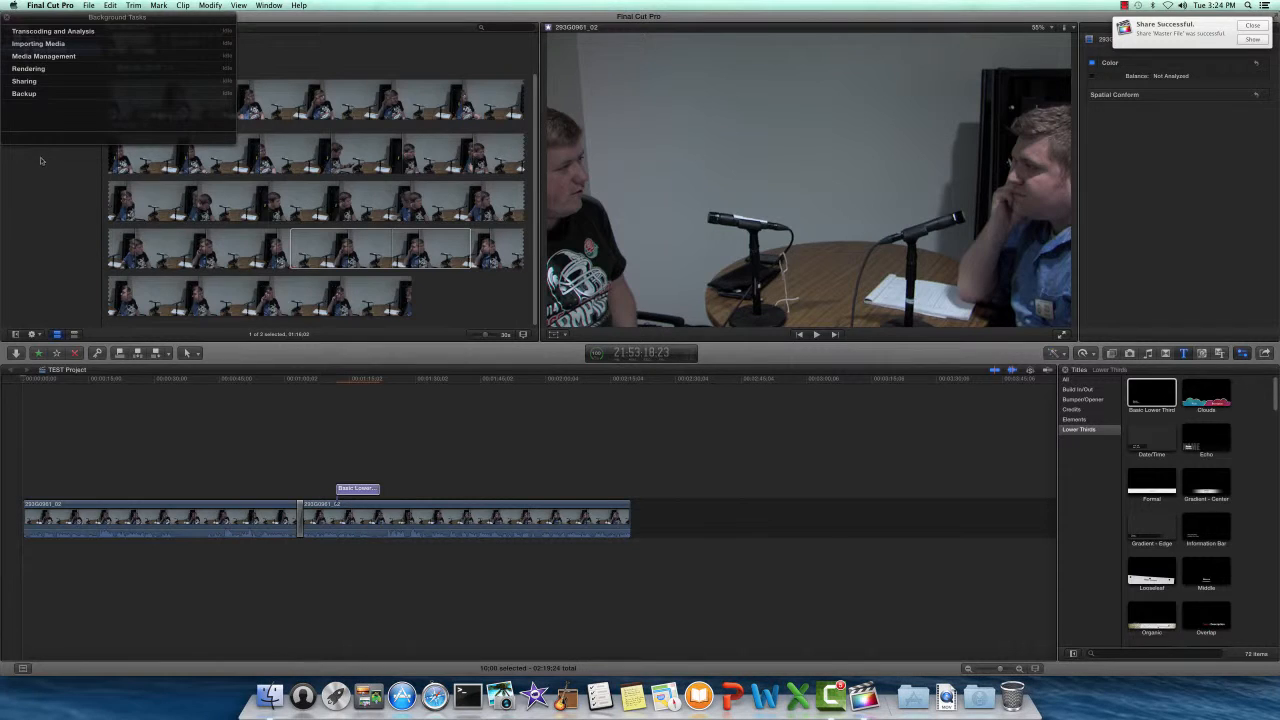
# - Close the Background Tasks list and quit Final Cut Pro from the application menu
pyautogui.click(5, 19)
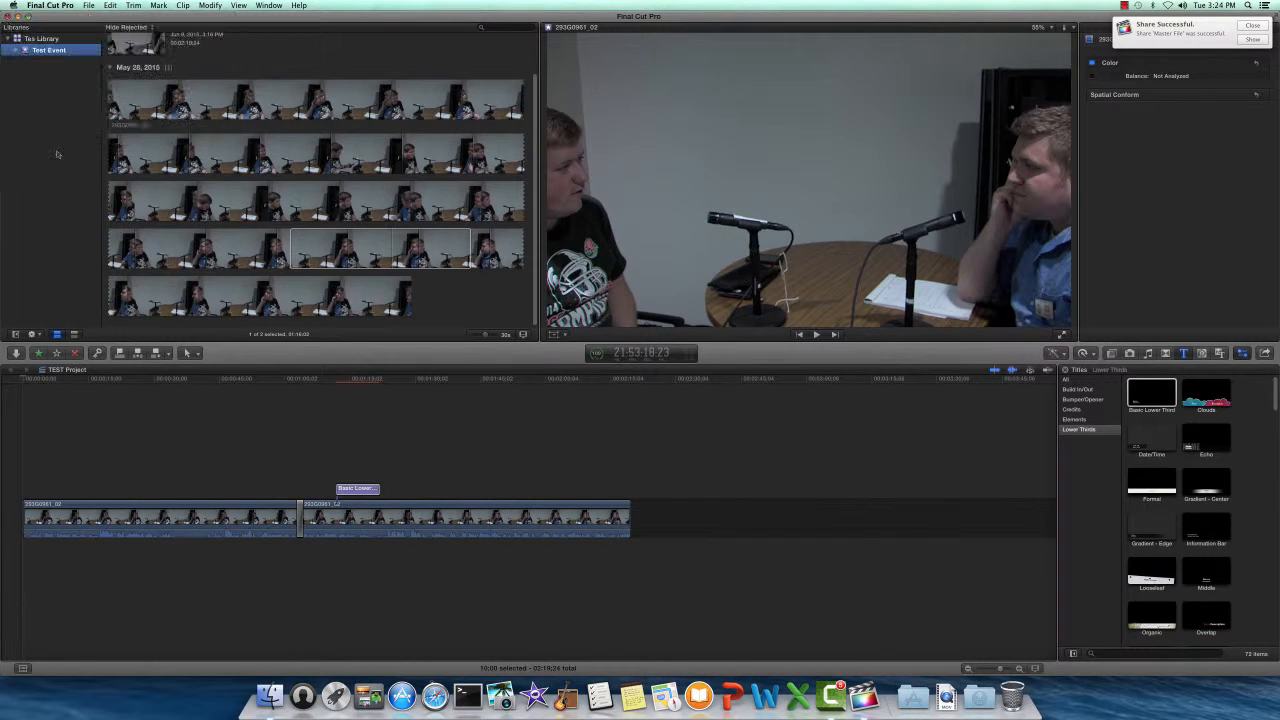
pyautogui.click(58, 5)
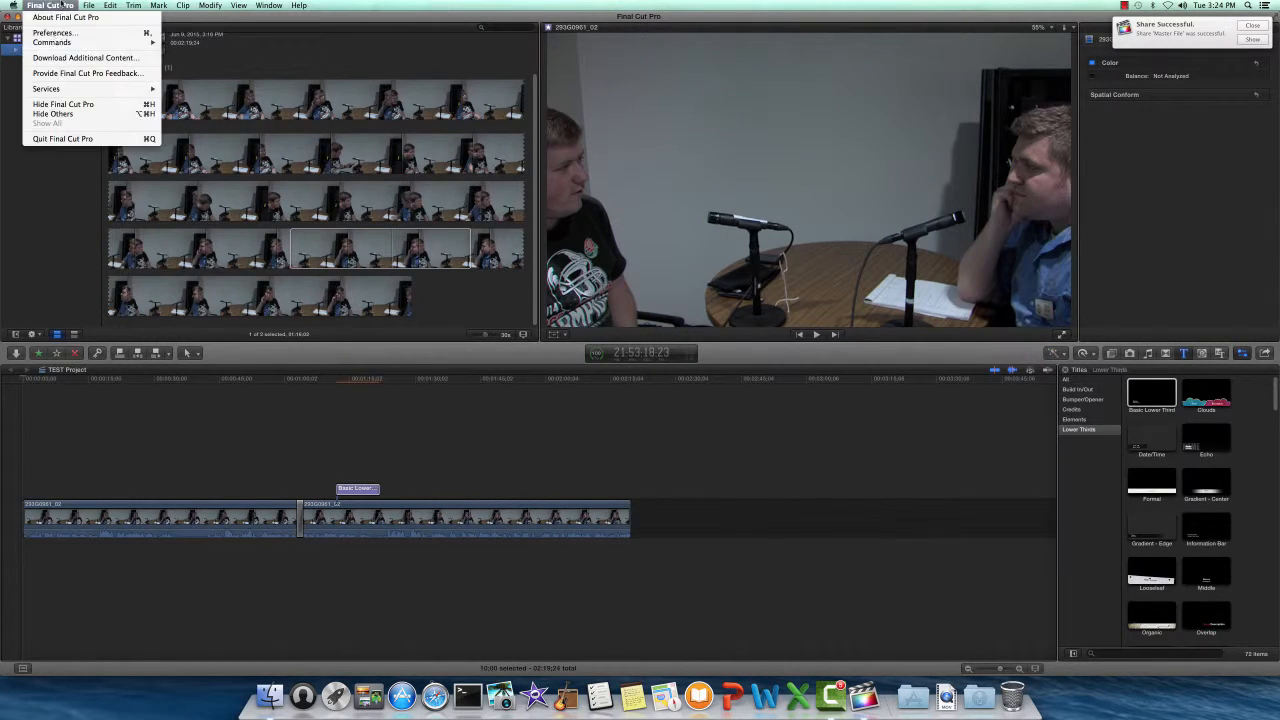
pyautogui.click(63, 139)
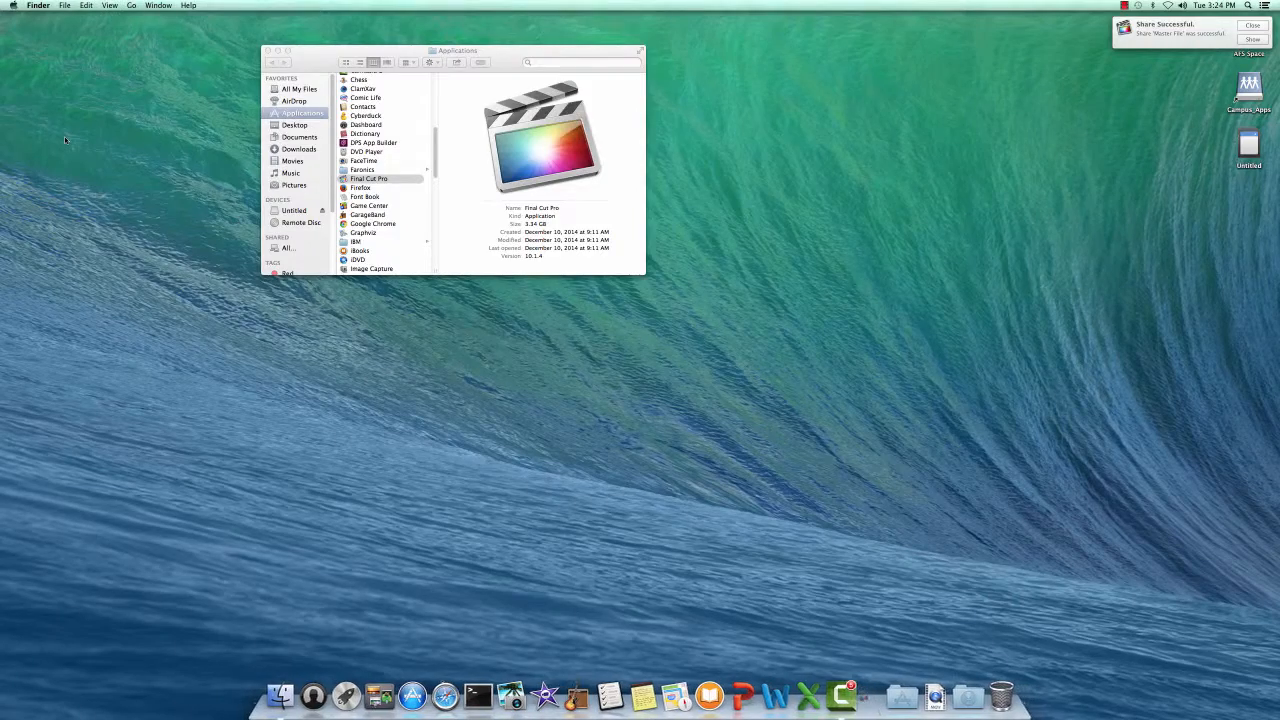